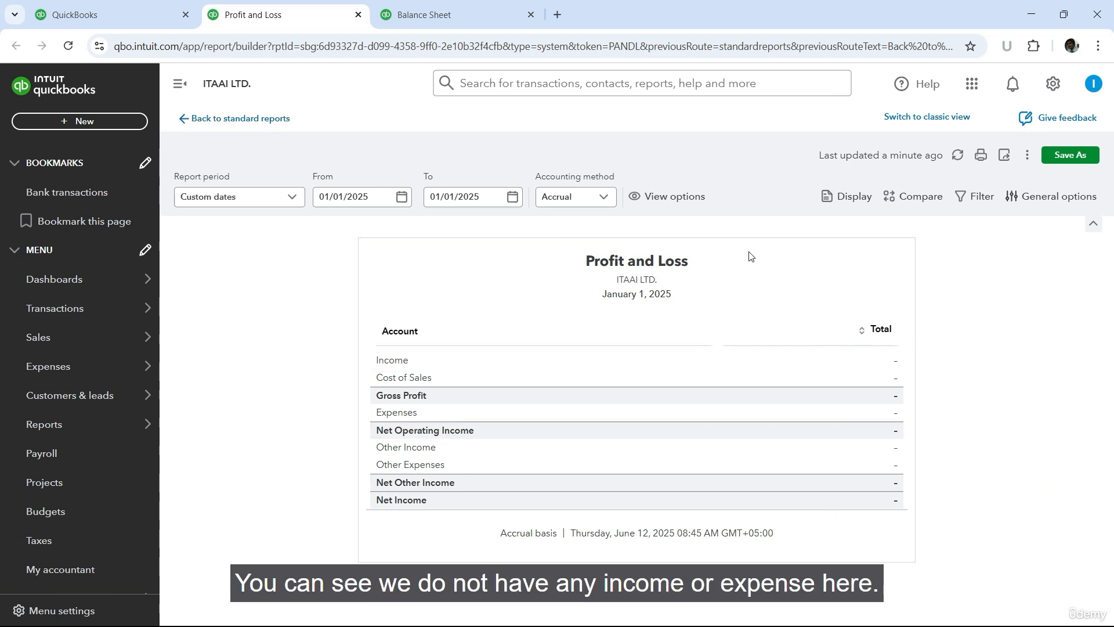
Step: Look over the Balance Sheet report, and start a new supplier expense from the dashboard
left_click(438, 16)
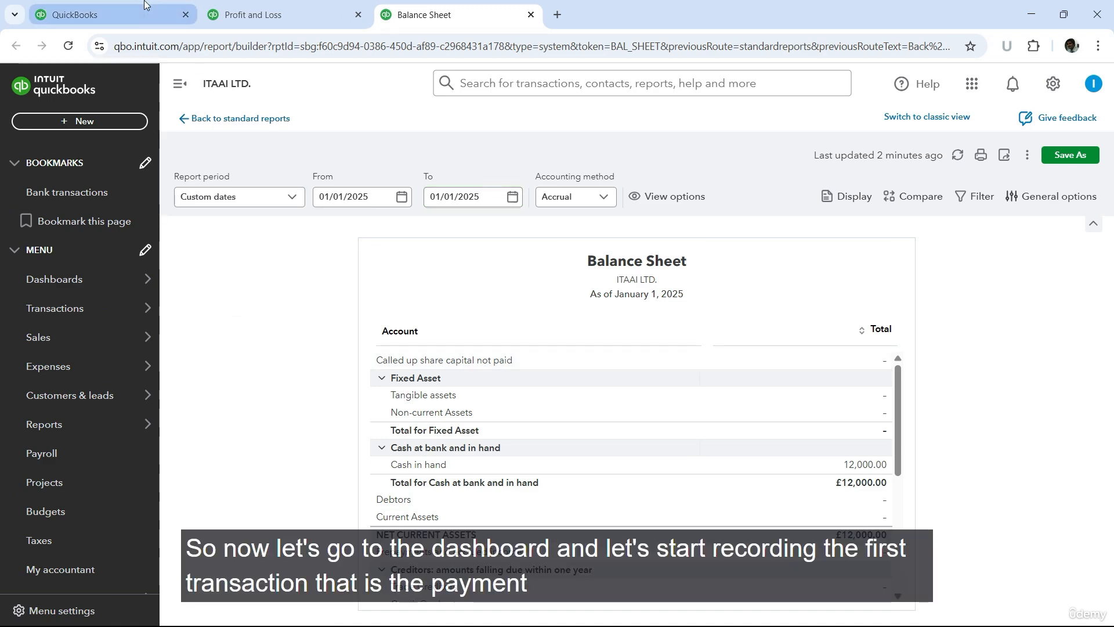
left_click(104, 15)
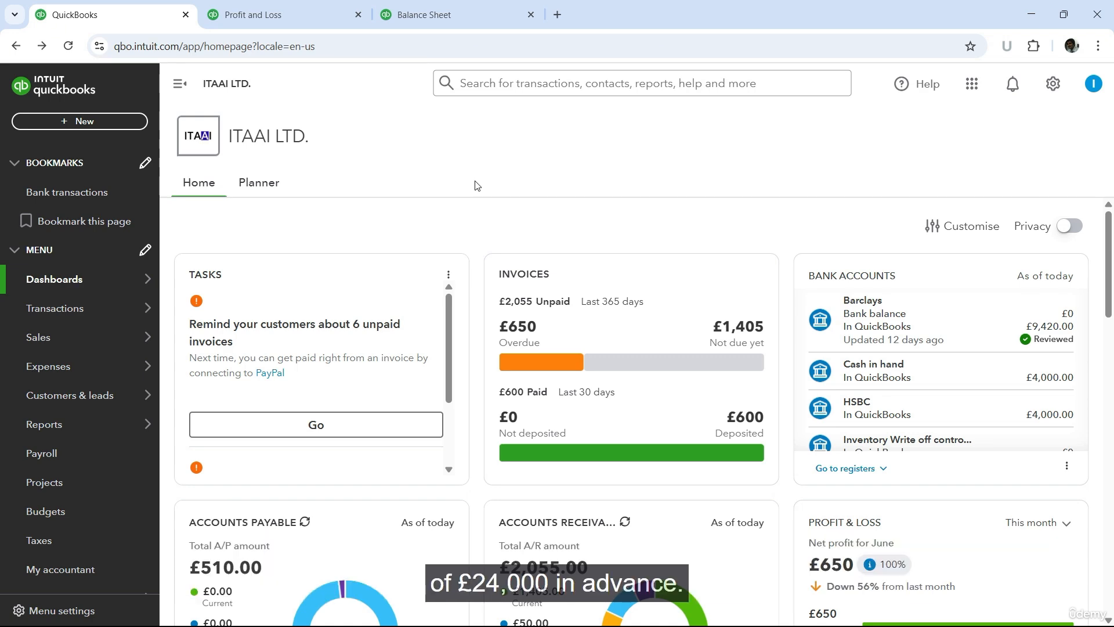
left_click(76, 120)
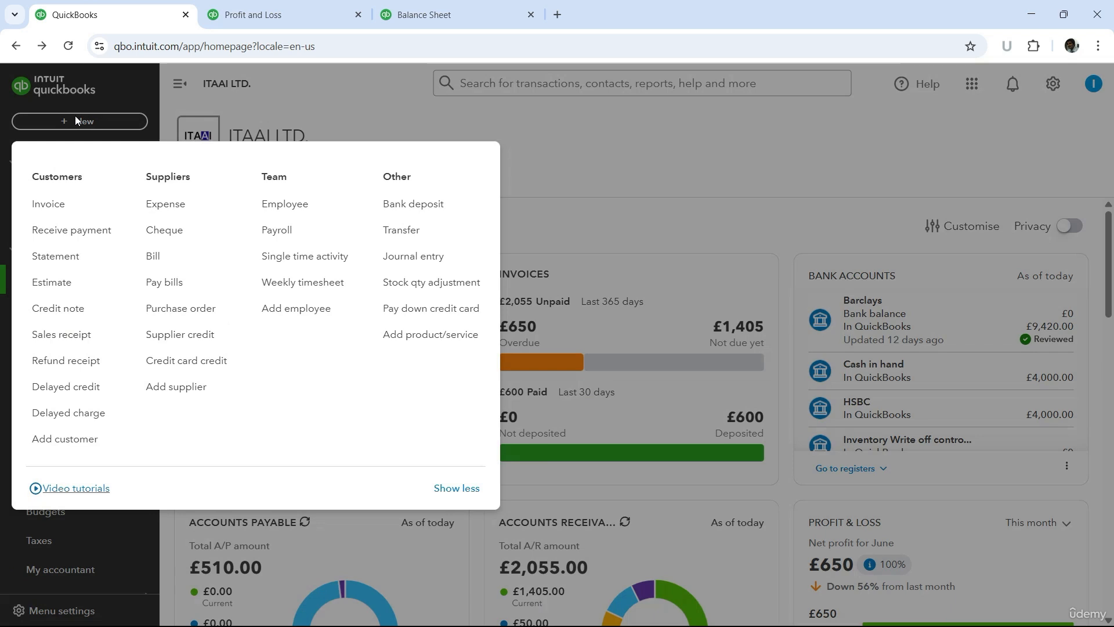
left_click(192, 210)
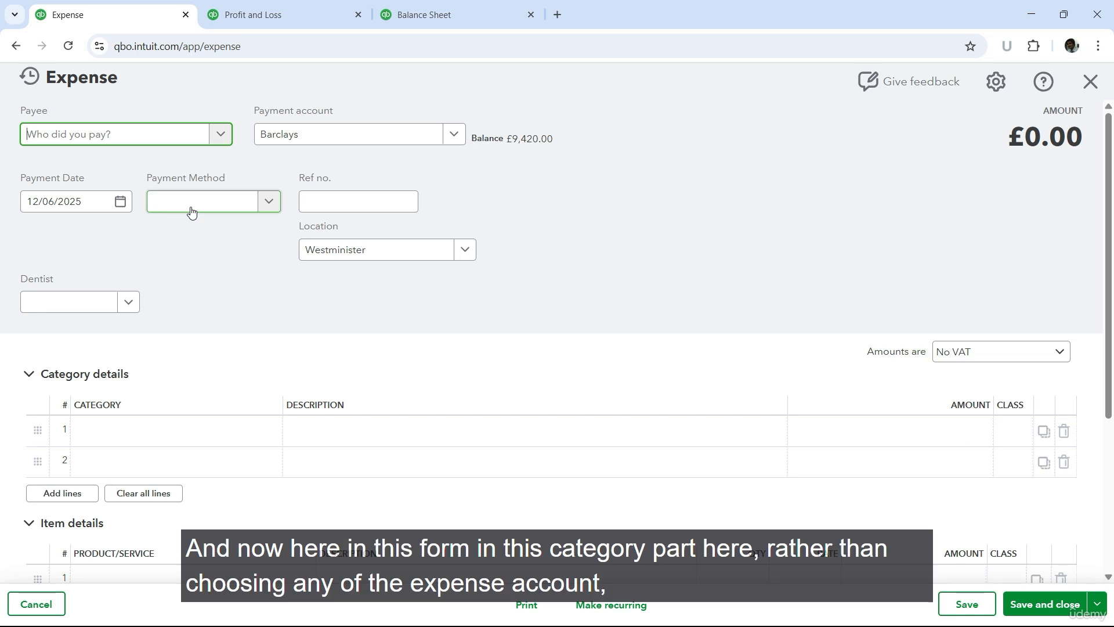
Step: Set the category of the expense's first line to the Prepayments account instead of an expense account
left_click(156, 431)
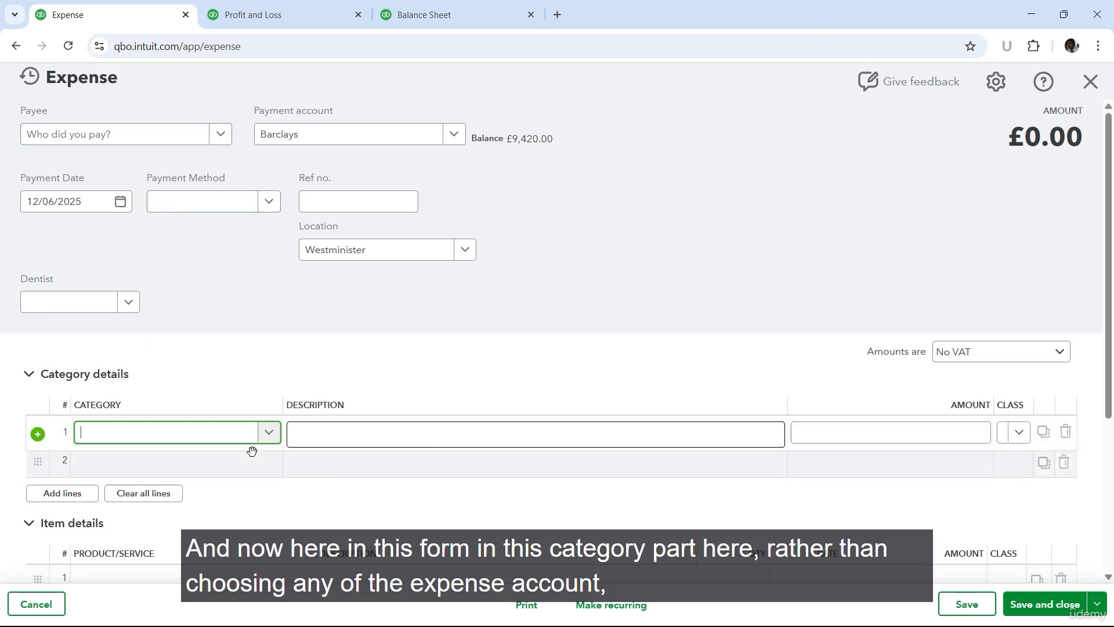
left_click(270, 439)
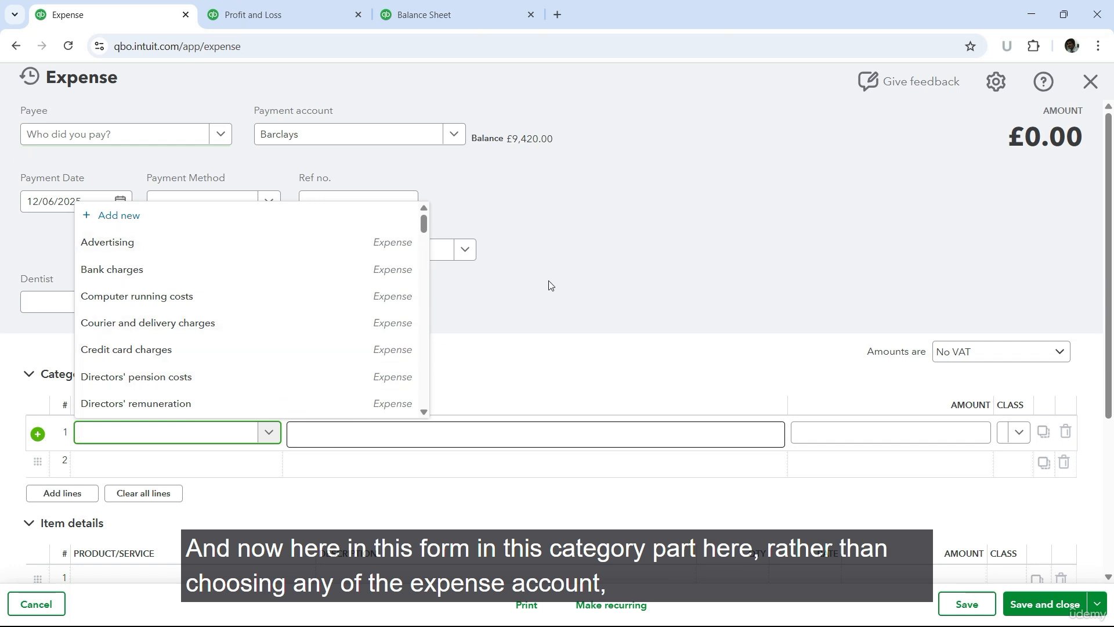
type("prepa")
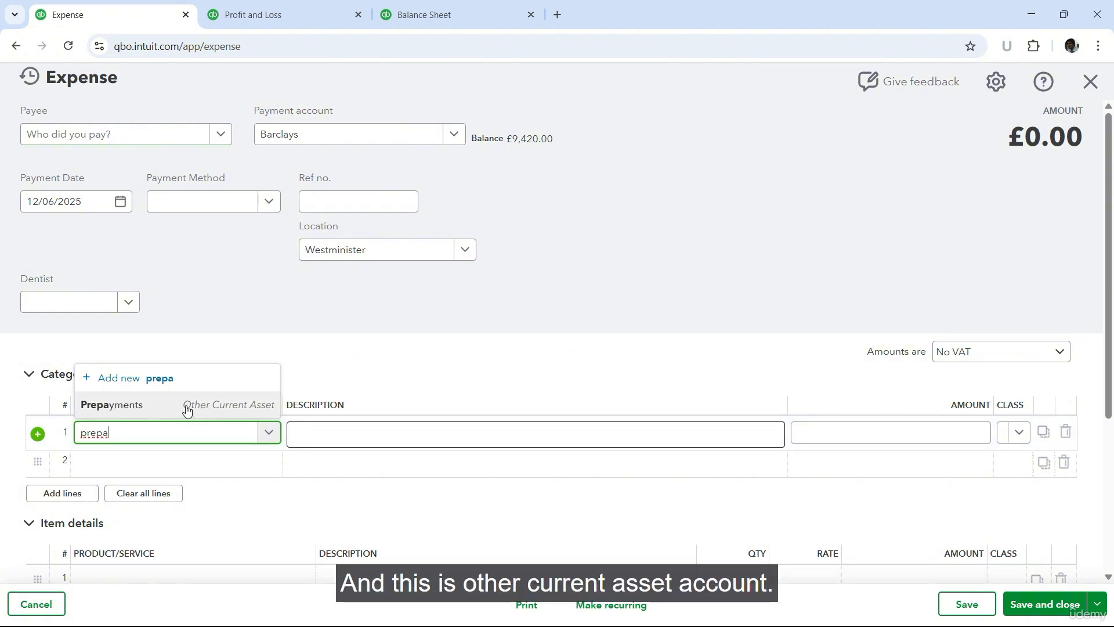
left_click(146, 406)
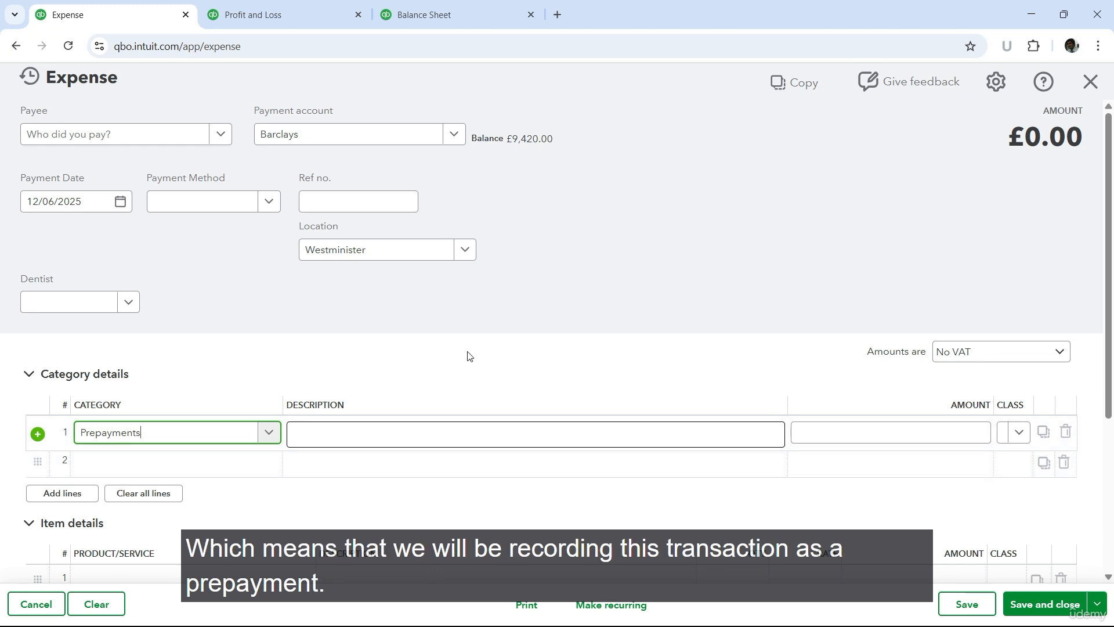
Step: Add a new supplier with the company name United Properties as the expense's payee and save it
left_click(120, 139)
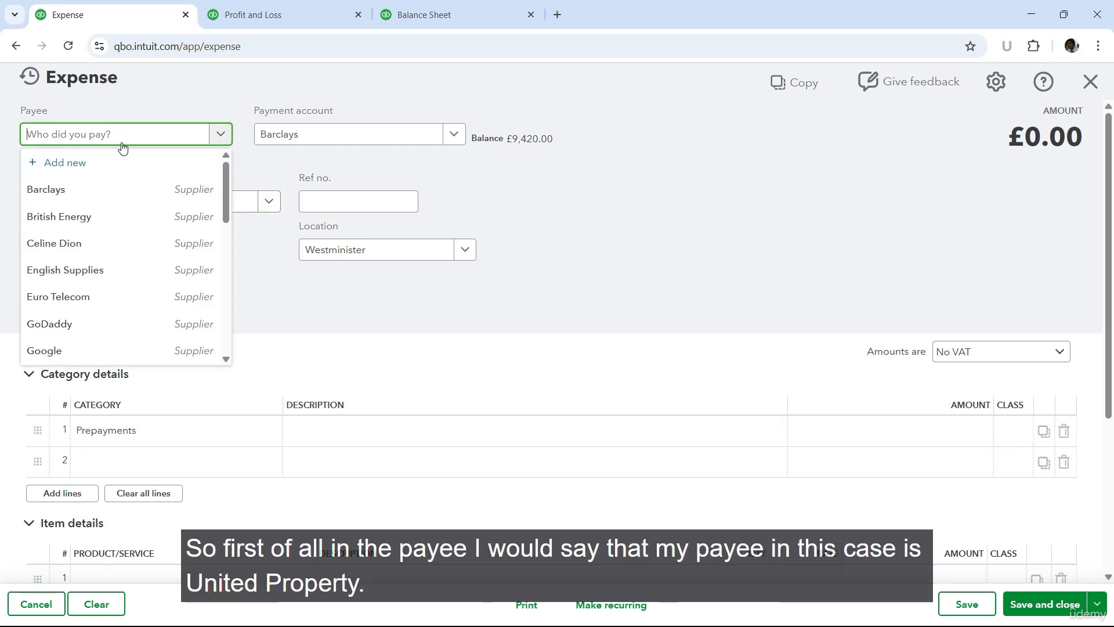
left_click(70, 166)
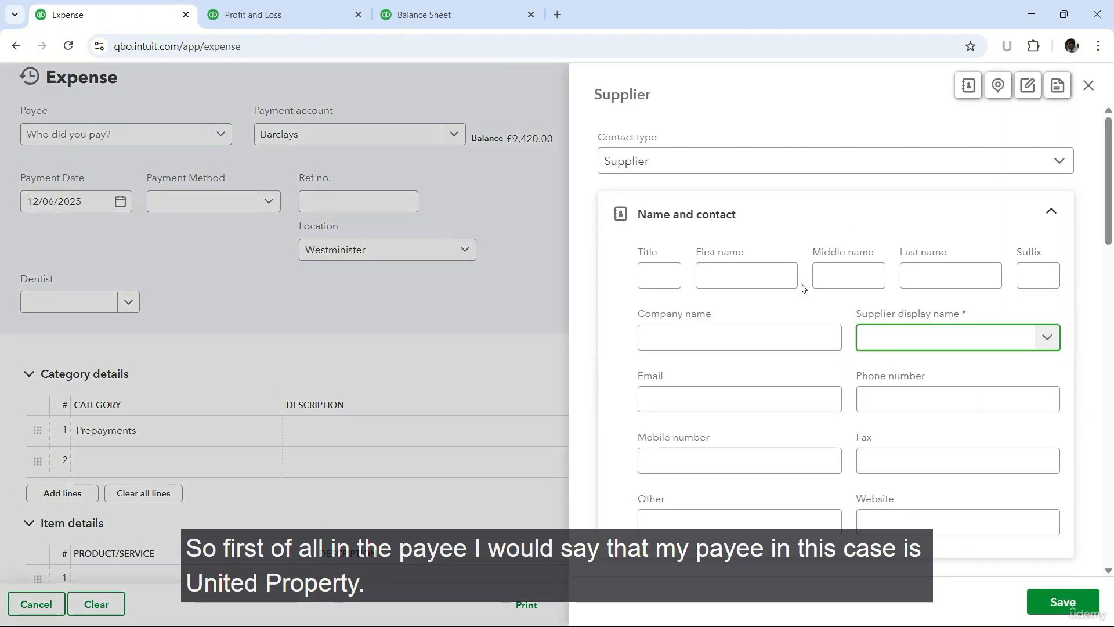
left_click(749, 333)
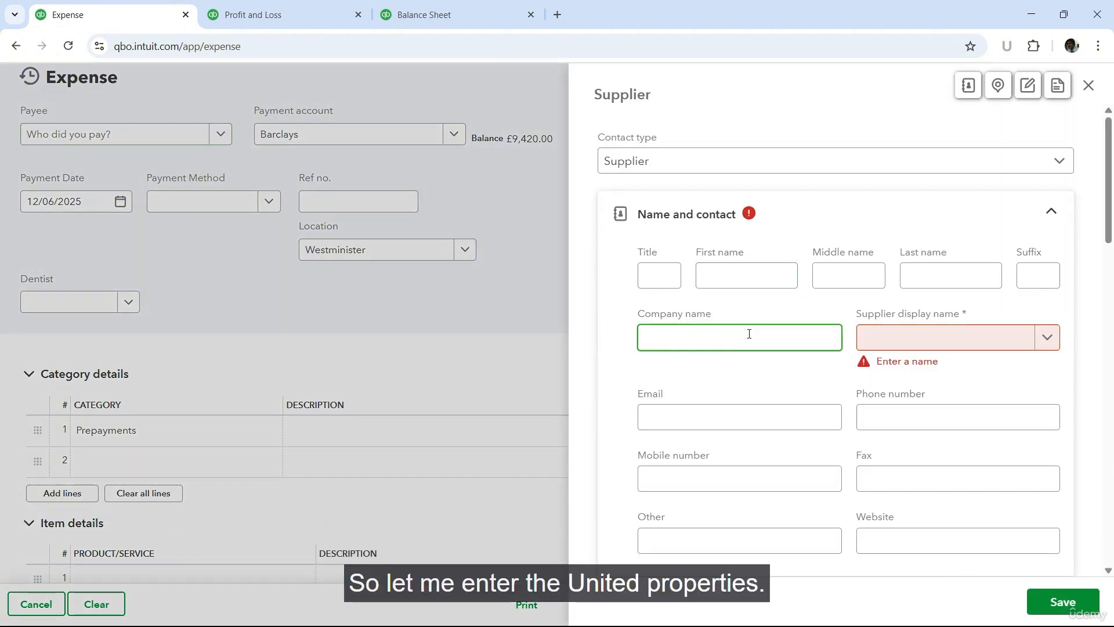
type("United ")
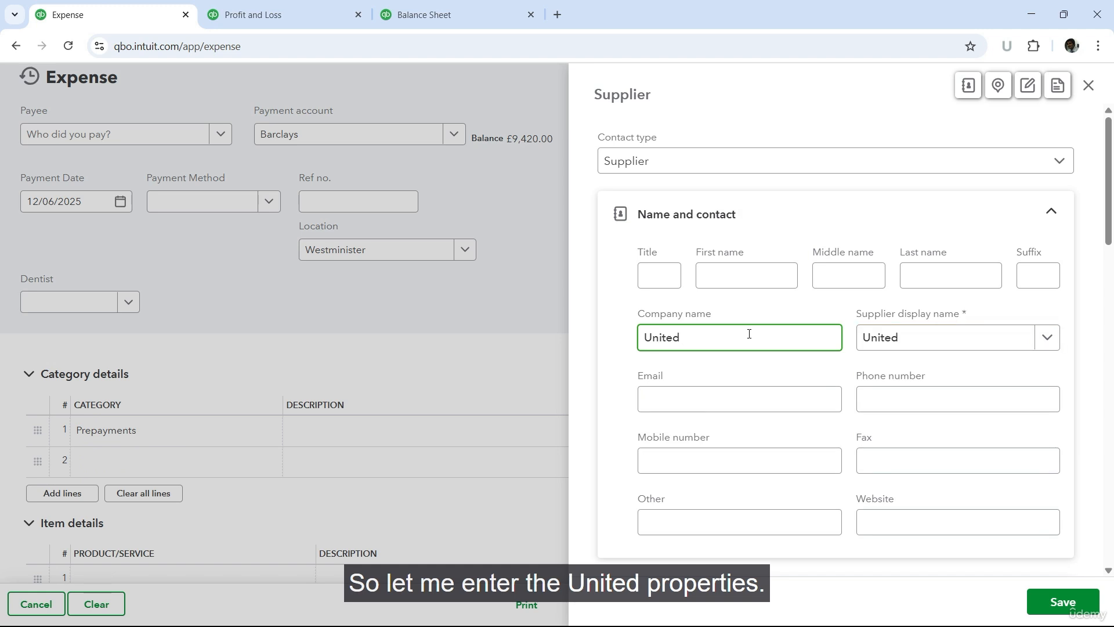
type("Properties")
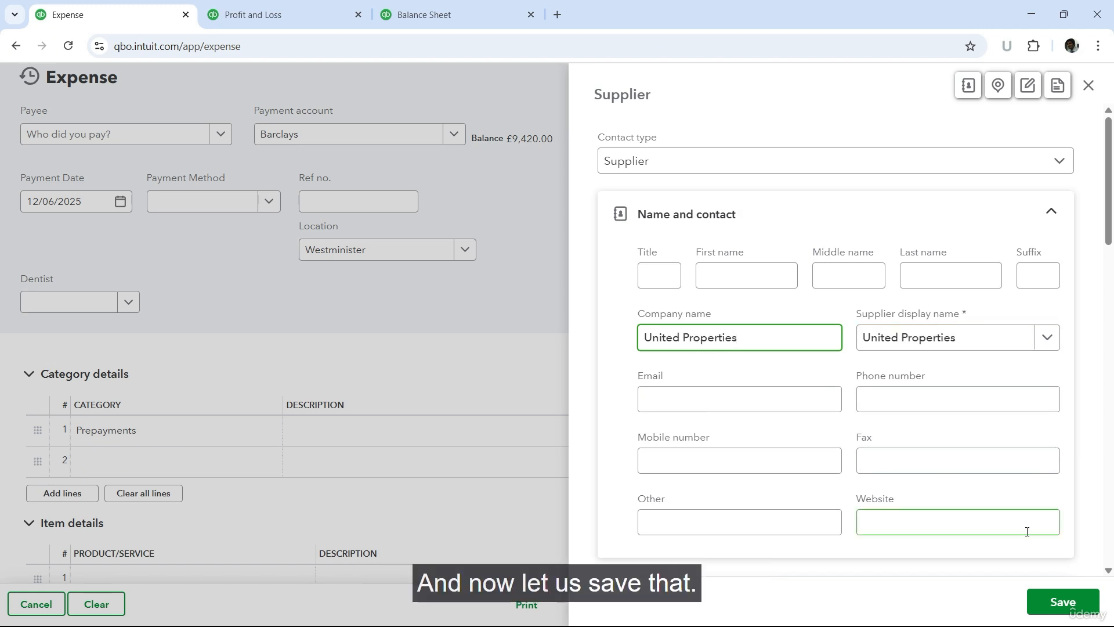
left_click(1062, 601)
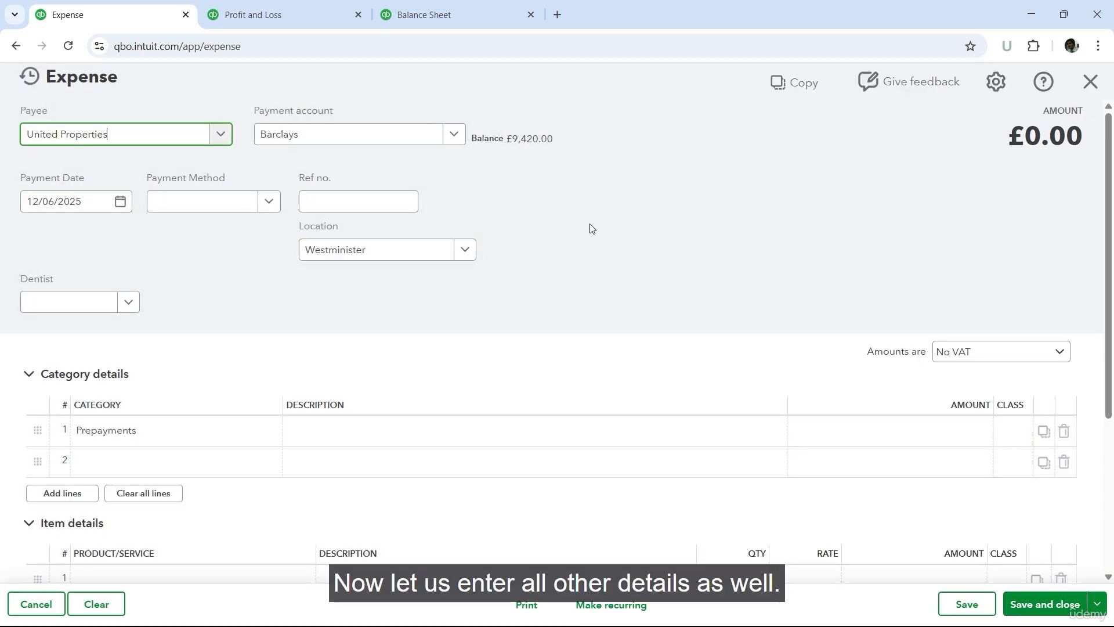
Step: Choose Barclays as the payment account and set the payment date to 01/01/2025
left_click(458, 140)
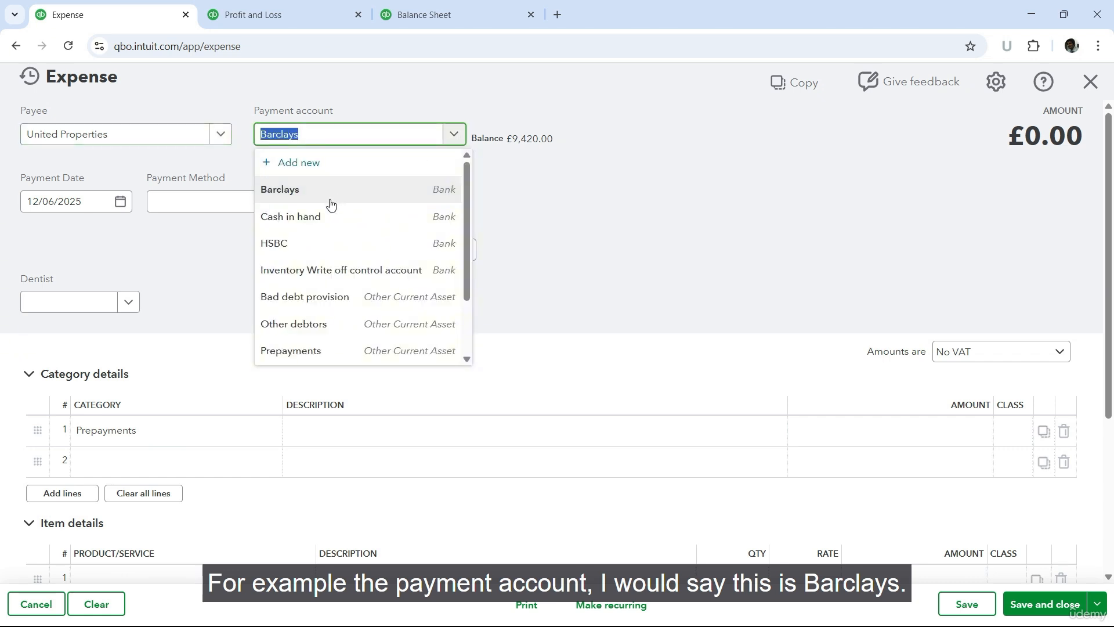
left_click(290, 193)
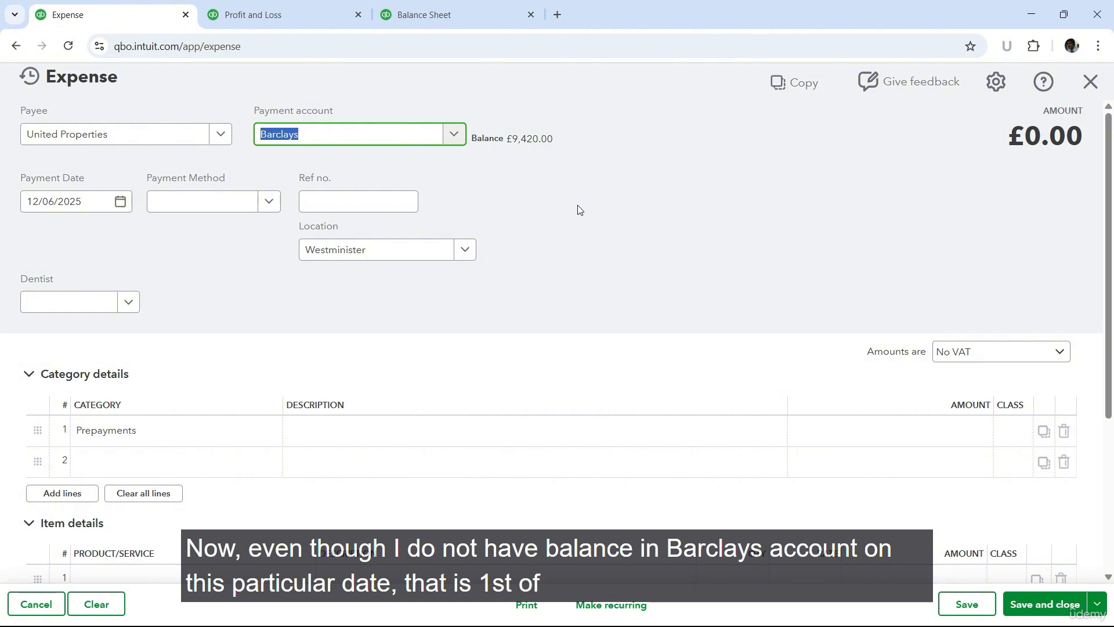
left_click(118, 203)
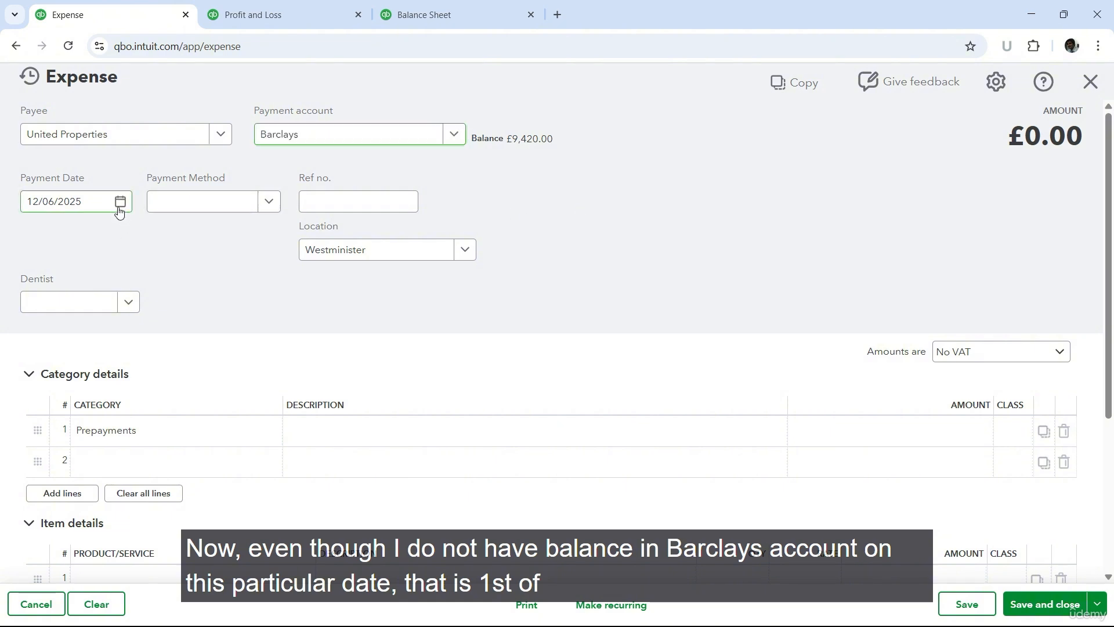
left_click(46, 243)
left_click(47, 244)
left_click(47, 244)
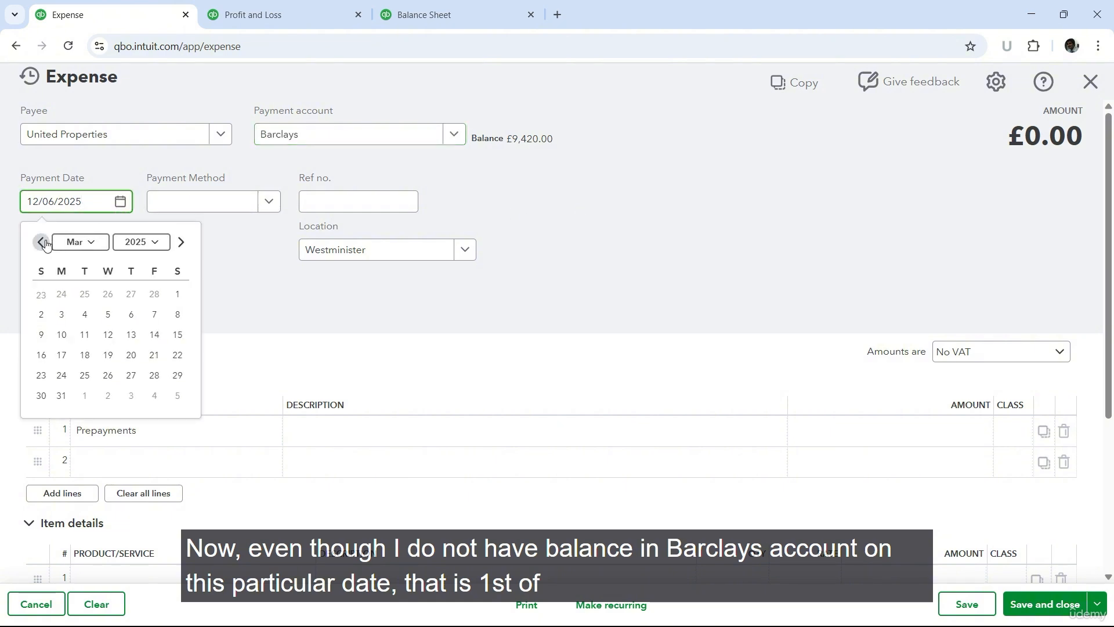
left_click(47, 243)
left_click(46, 244)
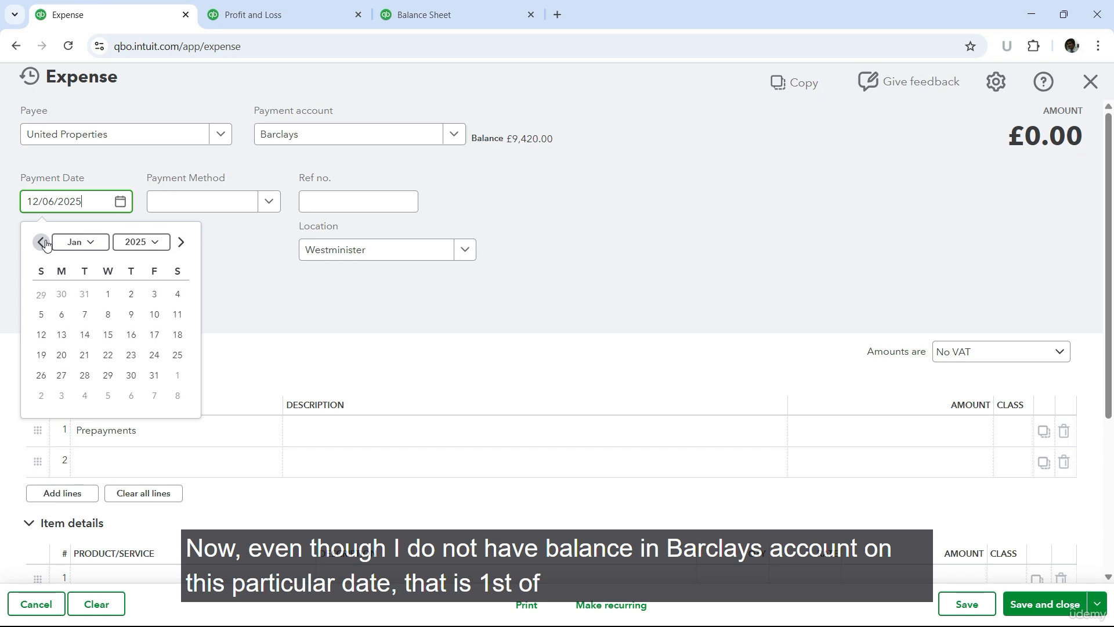
left_click(108, 293)
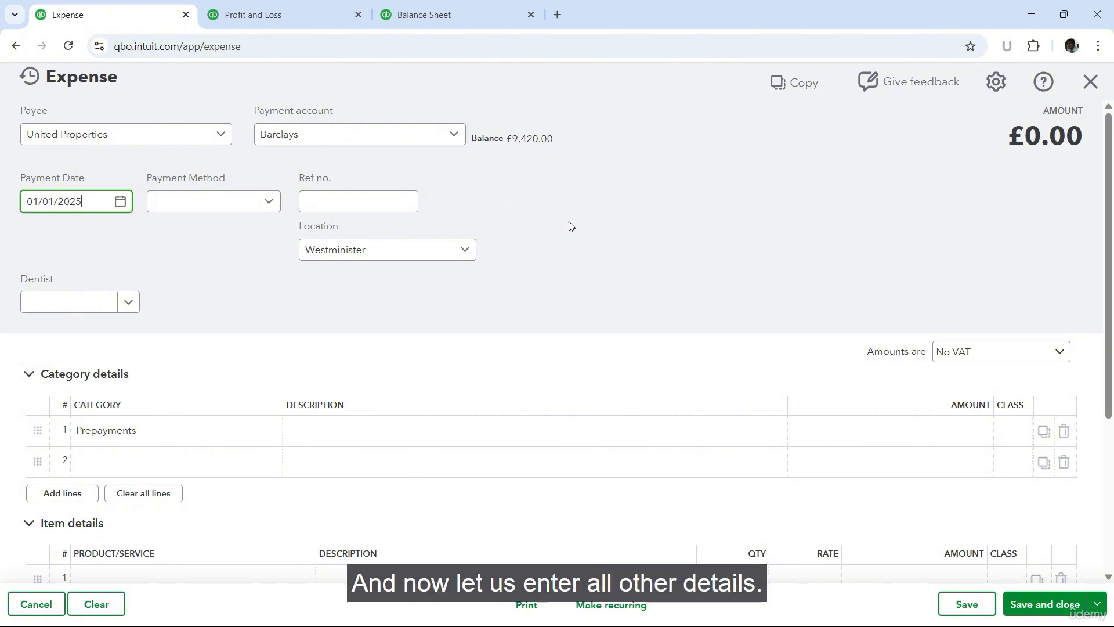
left_click(275, 209)
left_click(276, 210)
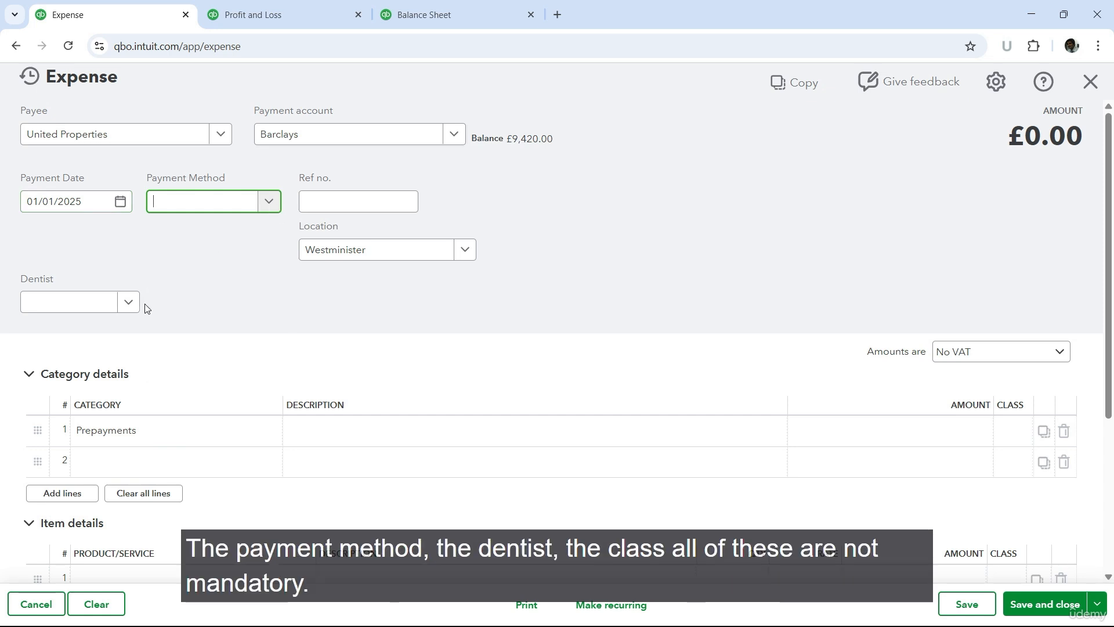
left_click(128, 301)
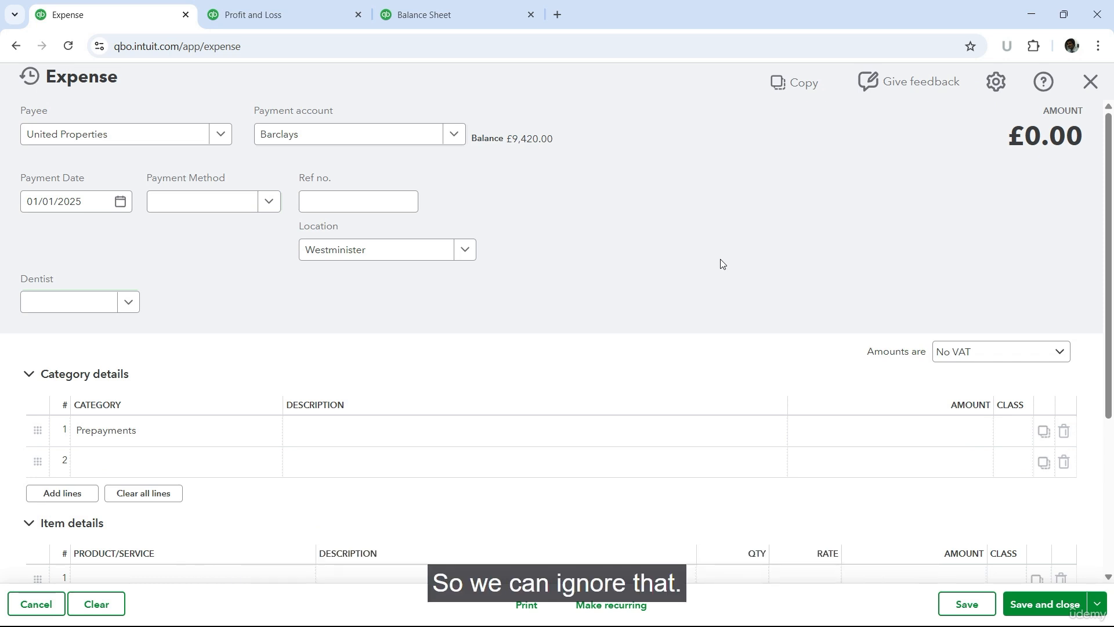
Step: Create a new store named "All locations" and use it as the expense's location
left_click(468, 255)
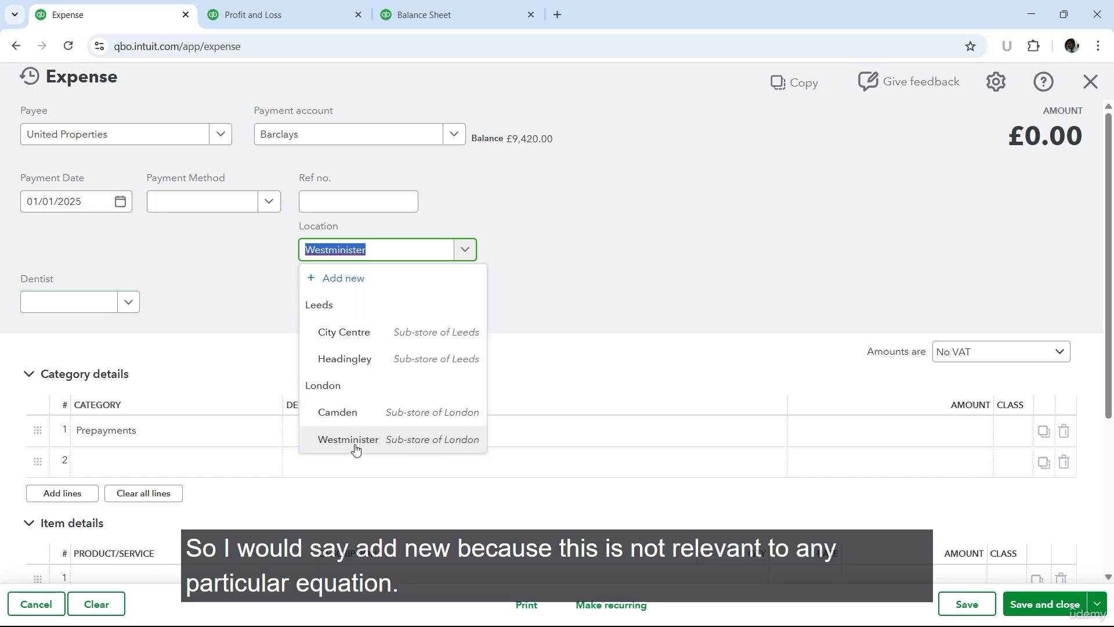
left_click(351, 286)
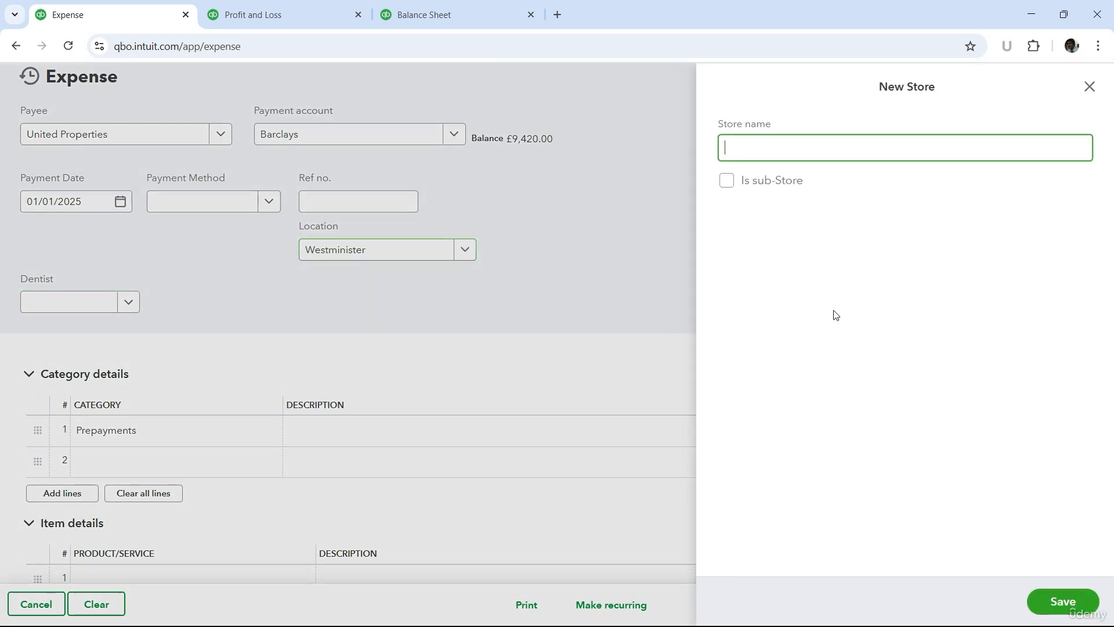
type("All locations")
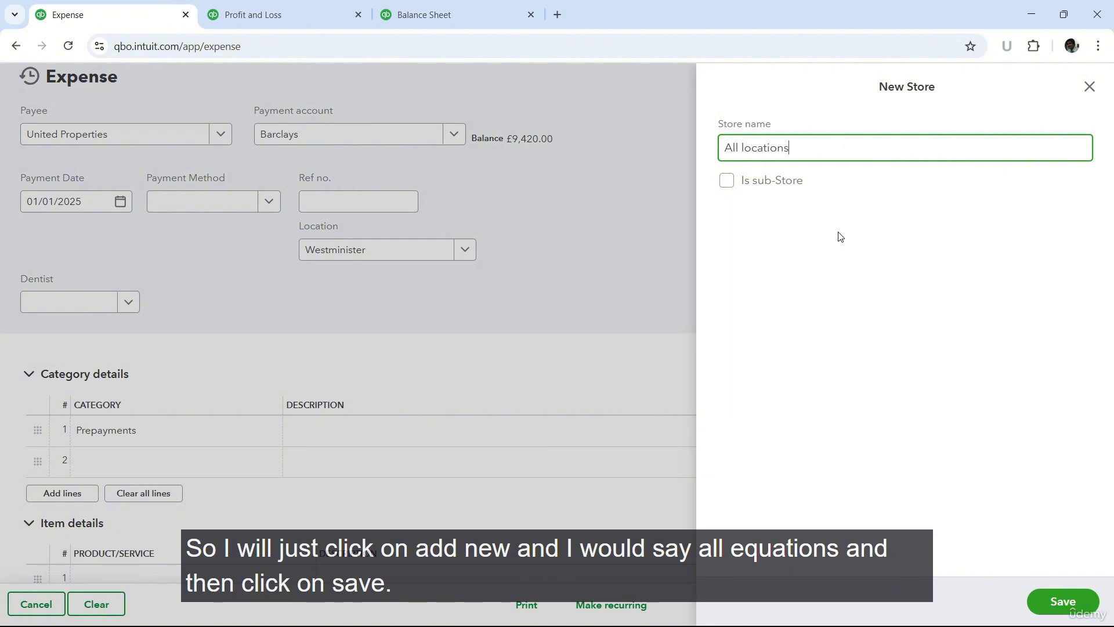
left_click(1063, 601)
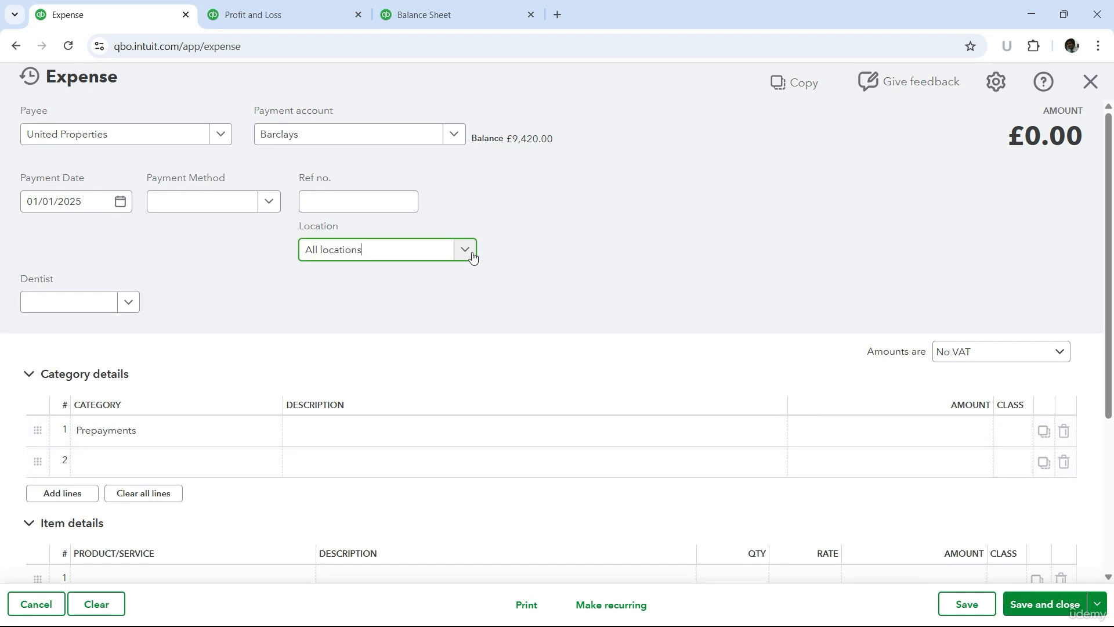
left_click(468, 252)
left_click(538, 253)
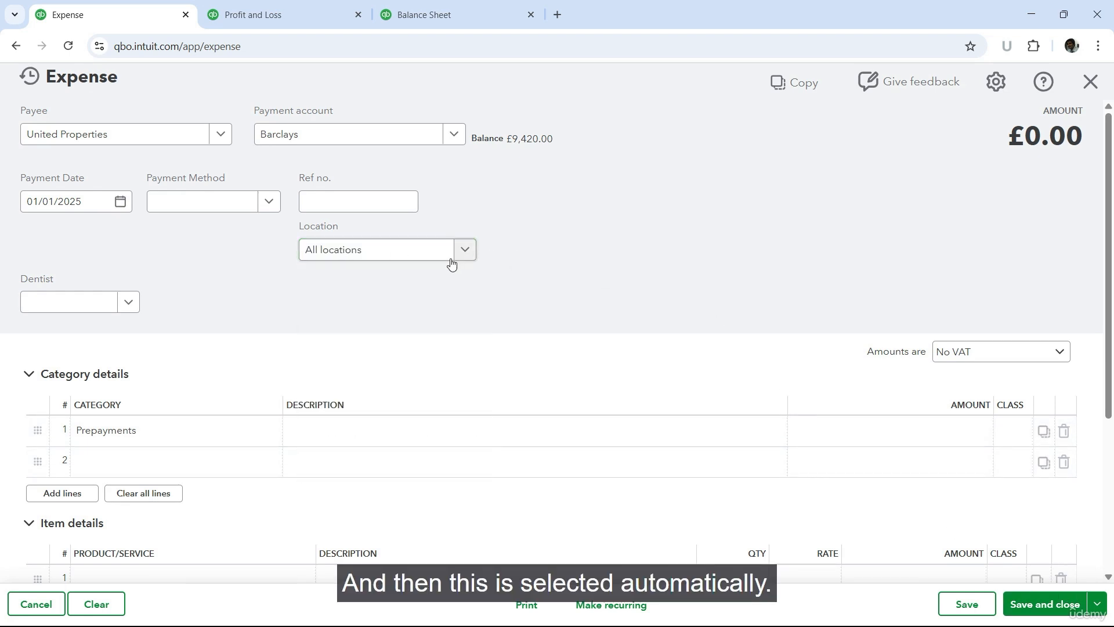
Step: Describe the Prepayments line as "Rent for 2024 and 2025" and set its amount to 24,000
left_click(357, 438)
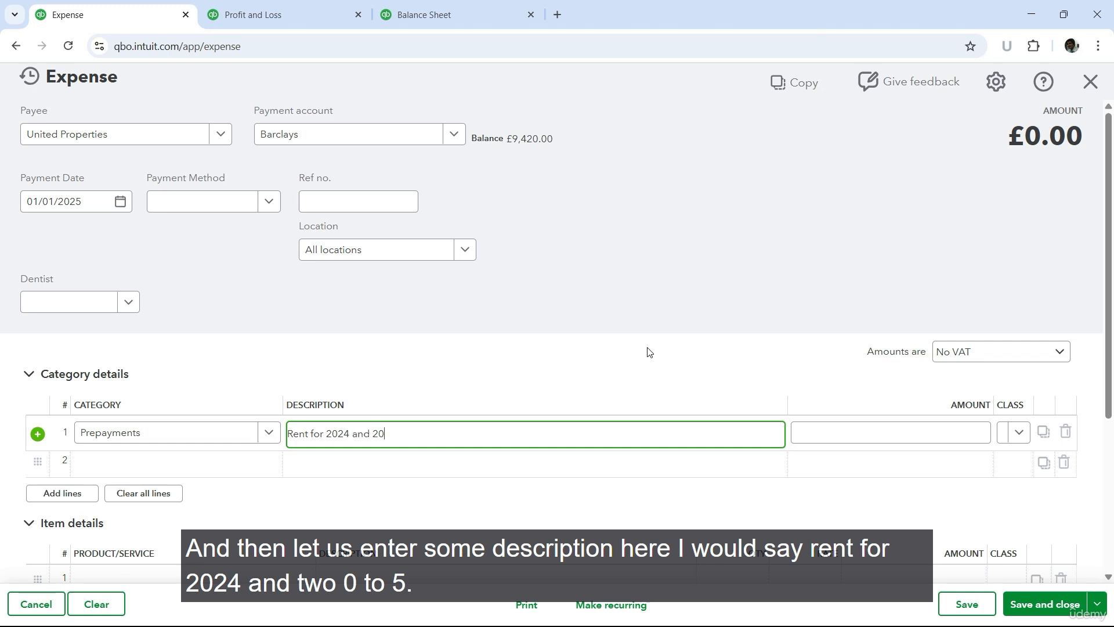
key("Tab")
type("2")
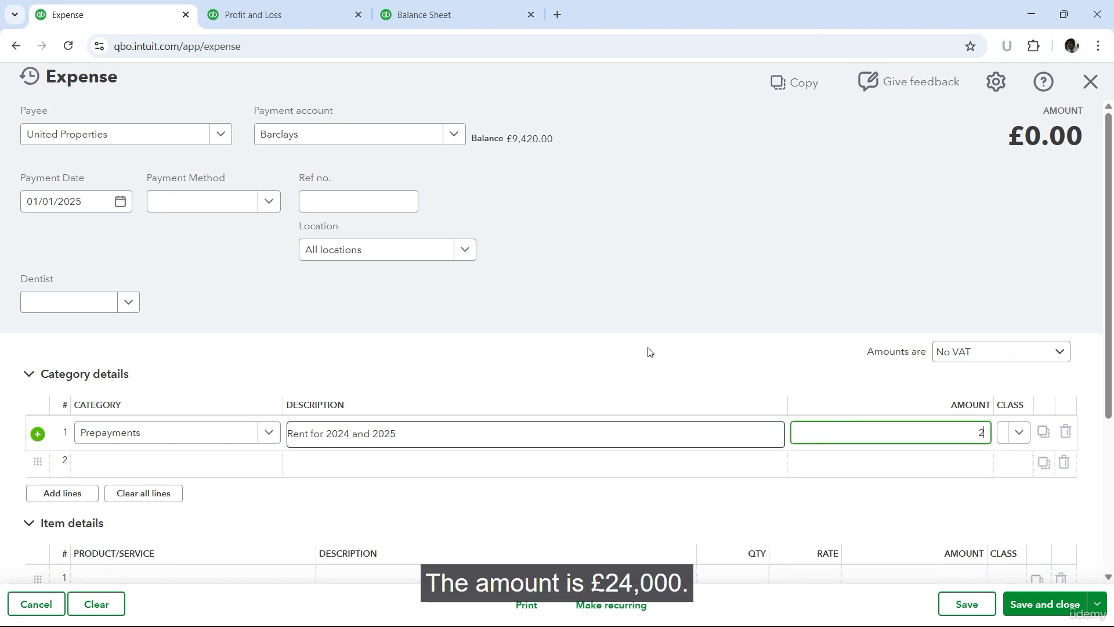
type("4,000")
key("Tab")
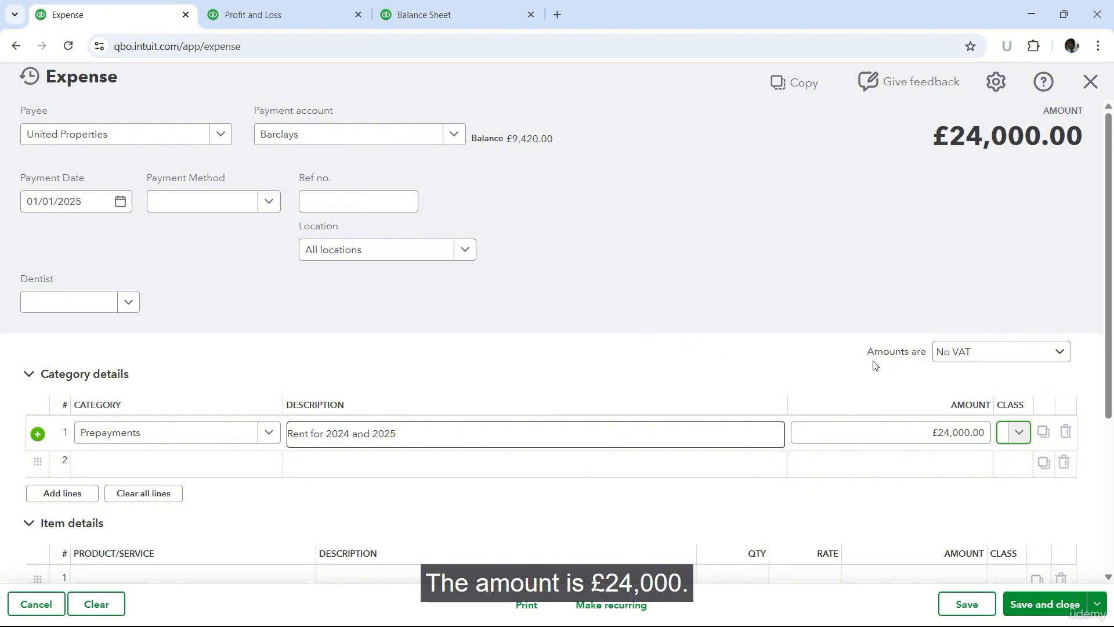
Step: Save and close the expense, entering the closing-date password to confirm the transaction date
scroll(875, 363, "down", 1)
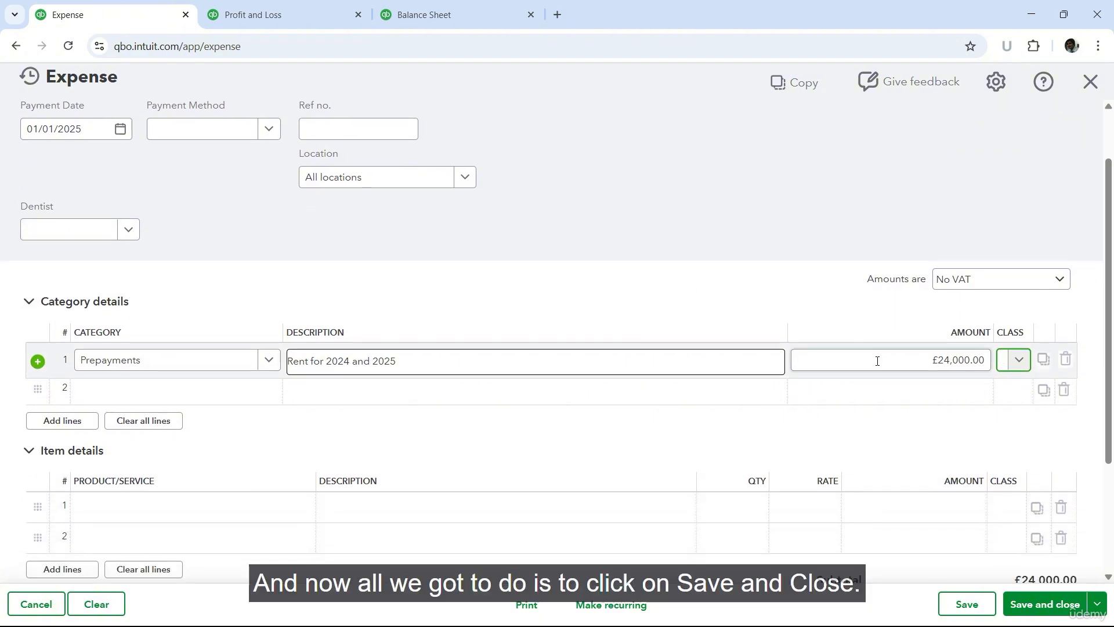
left_click(1027, 605)
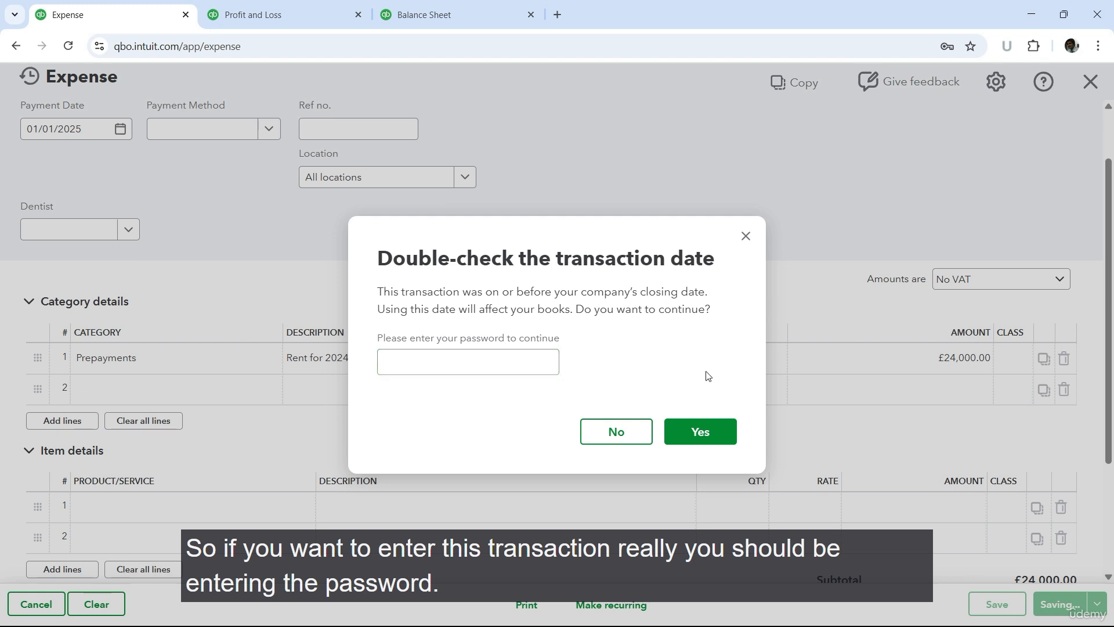
left_click(476, 369)
type("••••••••")
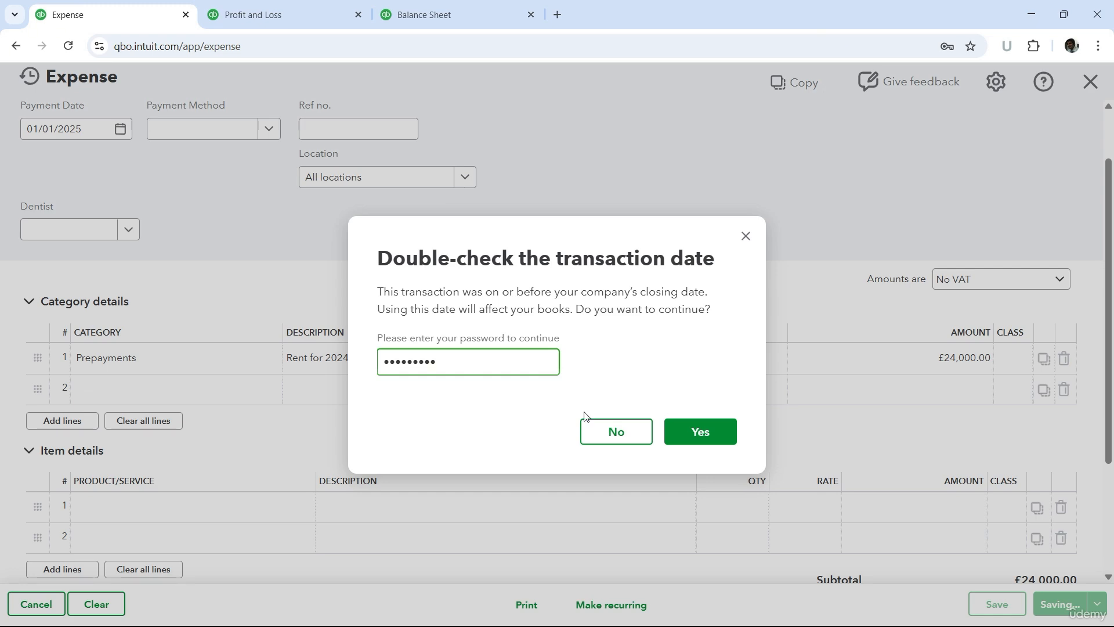
left_click(699, 431)
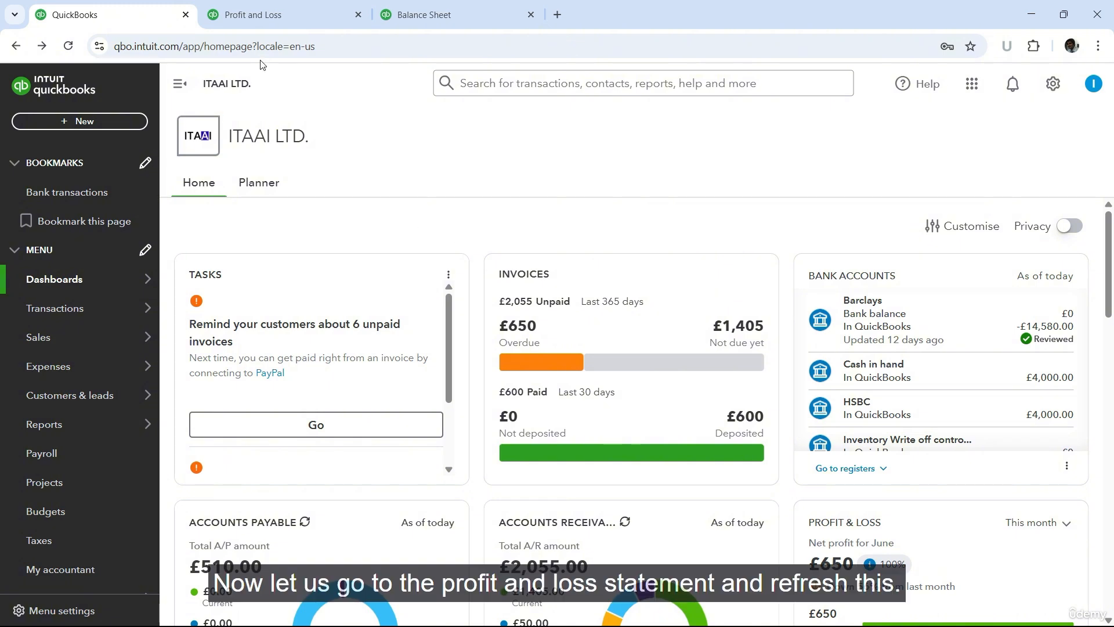
Step: Refresh the Profit and Loss and Balance Sheet reports to check the effect of the prepayment on 01/01/2025
left_click(268, 12)
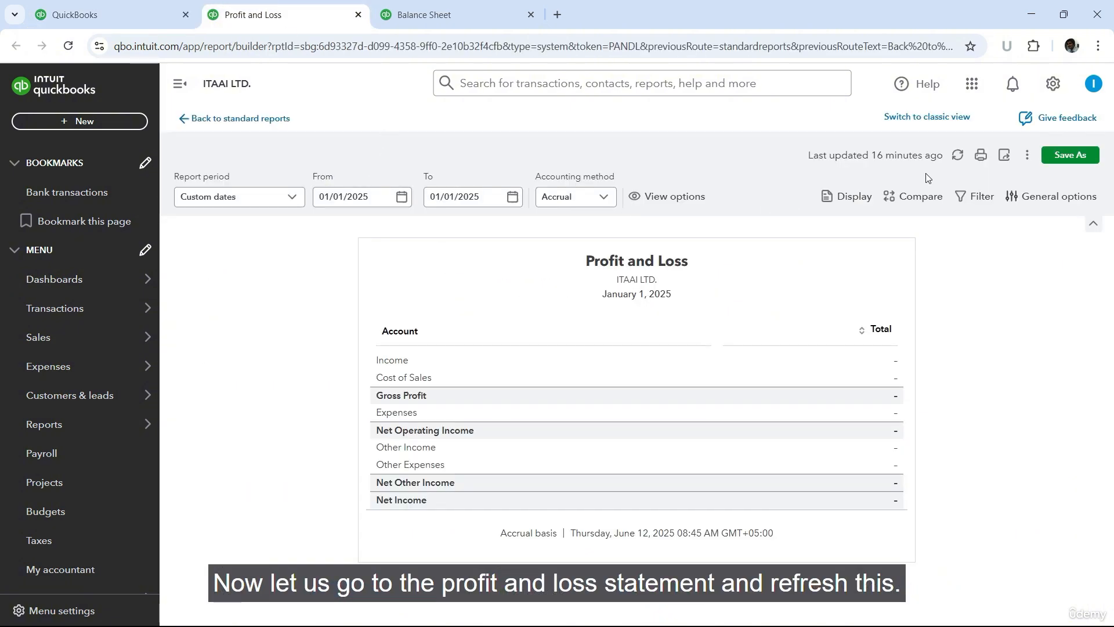
left_click(957, 155)
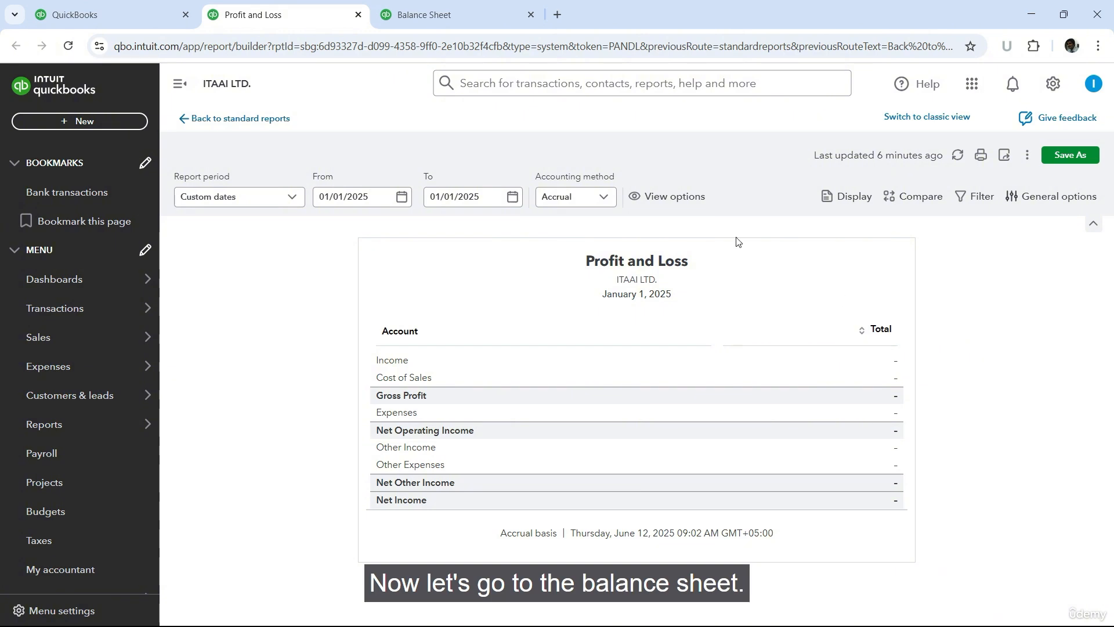
left_click(464, 9)
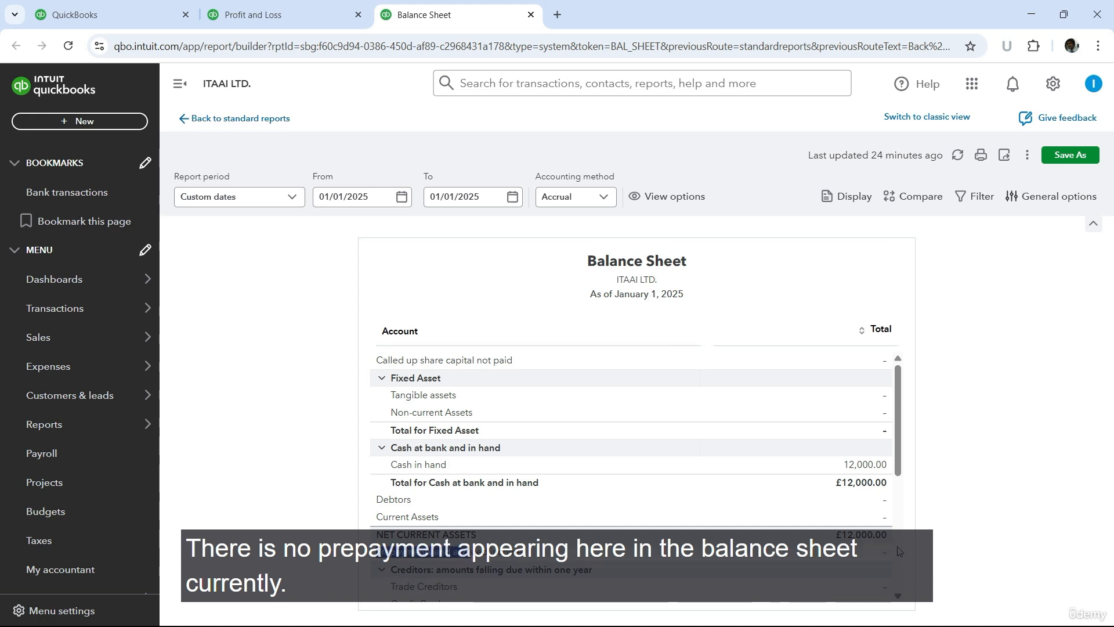
left_click(954, 162)
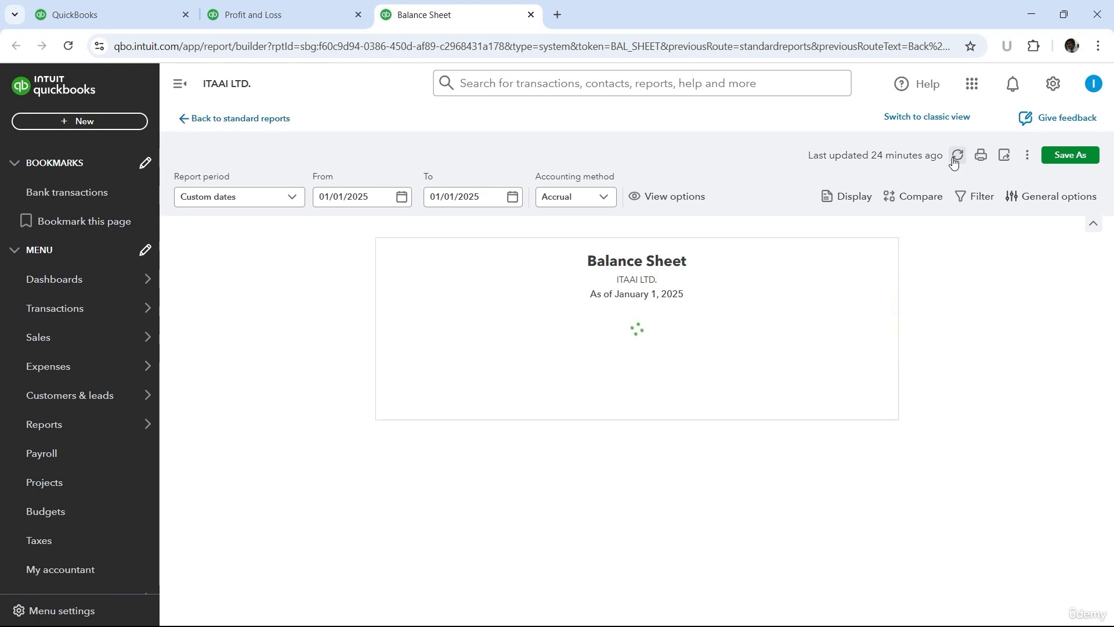
left_click(656, 391)
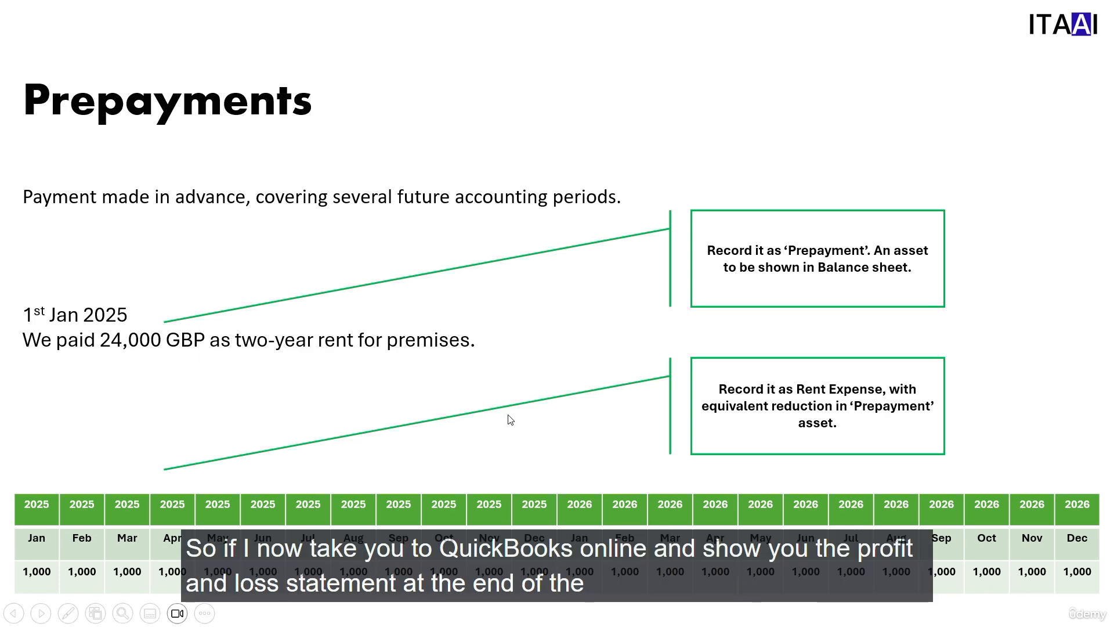
Step: Switch back to QuickBooks and set the end date of both the Profit and Loss and Balance Sheet reports to 31/01/2025
key("alt+Tab")
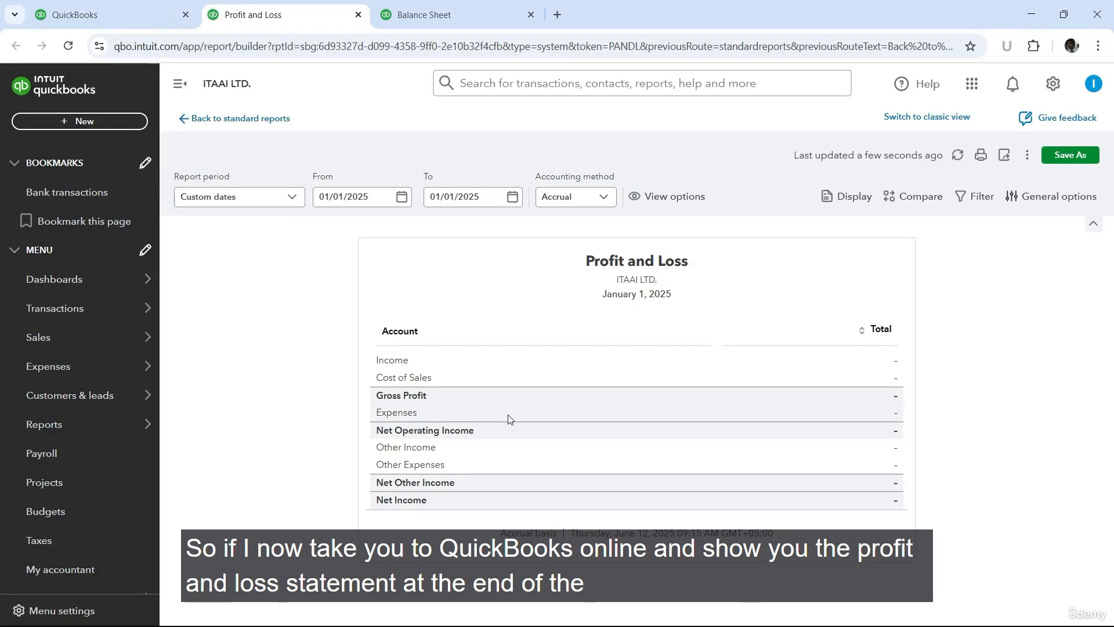
left_click(513, 198)
left_click(534, 371)
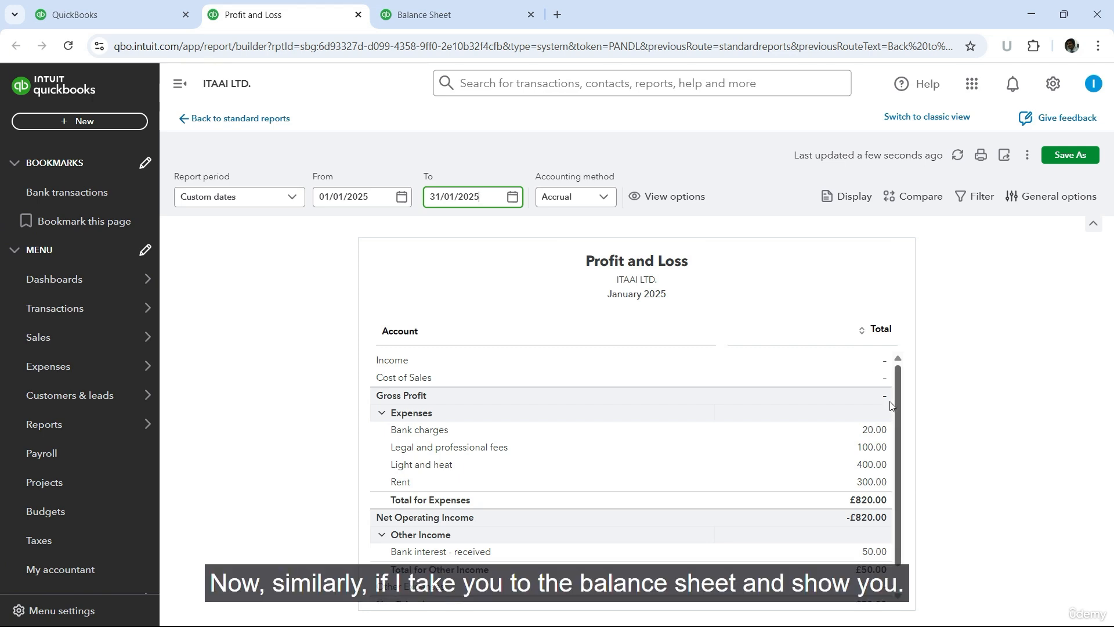
left_click(487, 6)
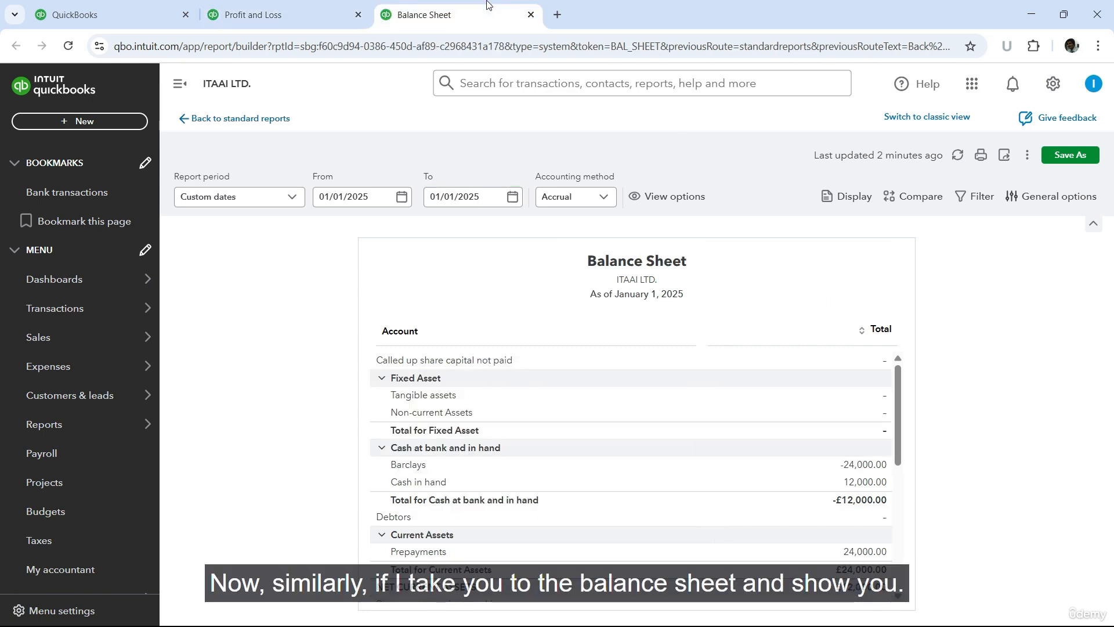
left_click(512, 197)
left_click(535, 370)
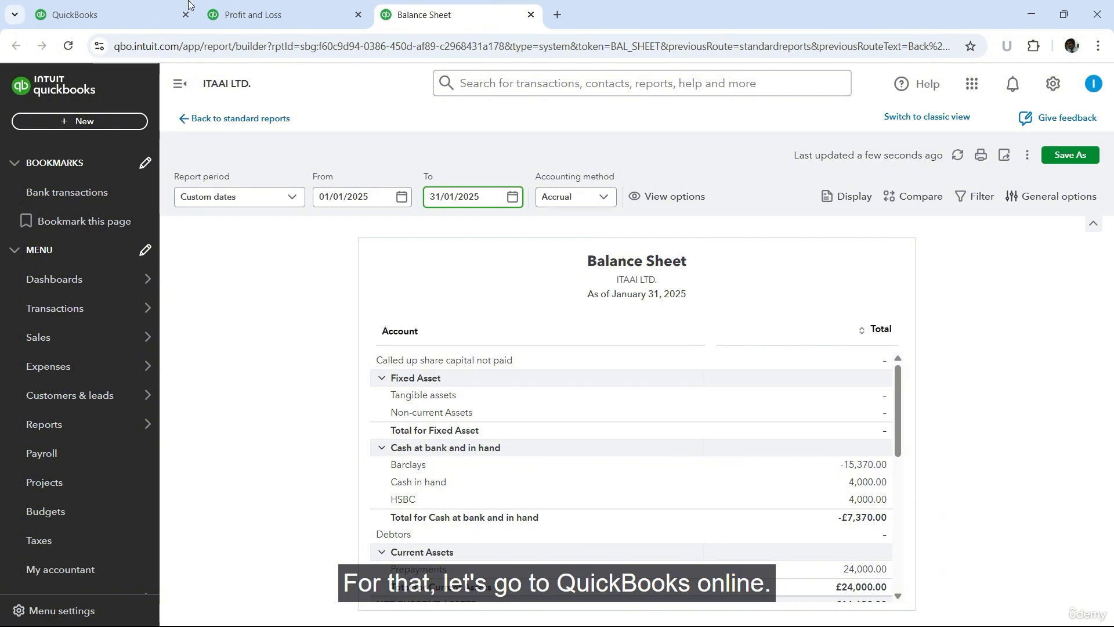
Step: Start a new expense with Rent as the first line's category and Prepayments as the payment account
left_click(107, 7)
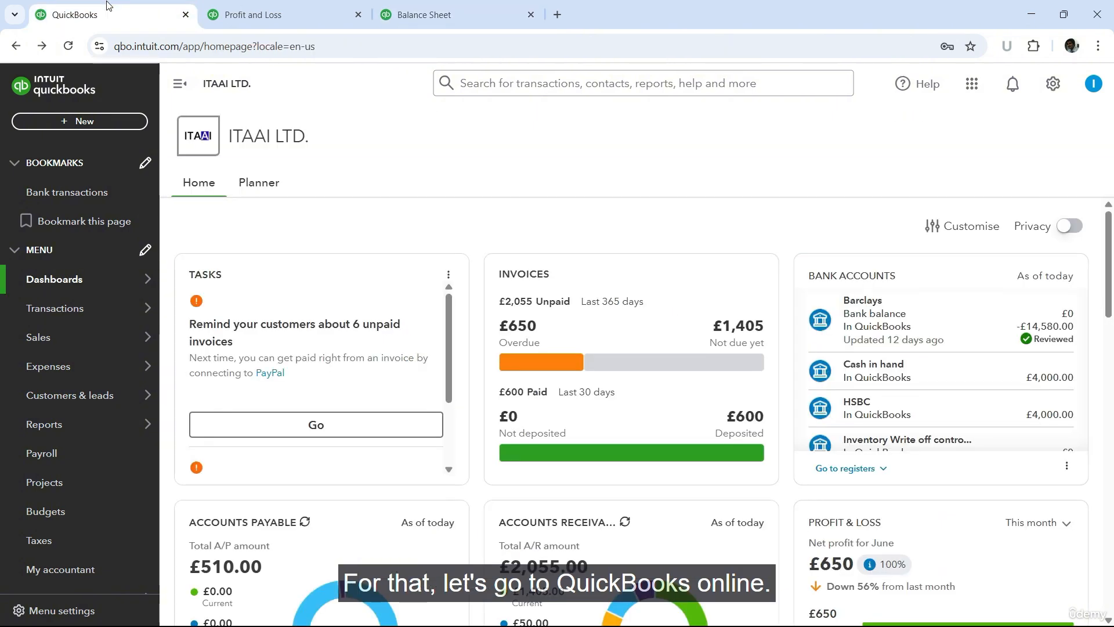
left_click(82, 122)
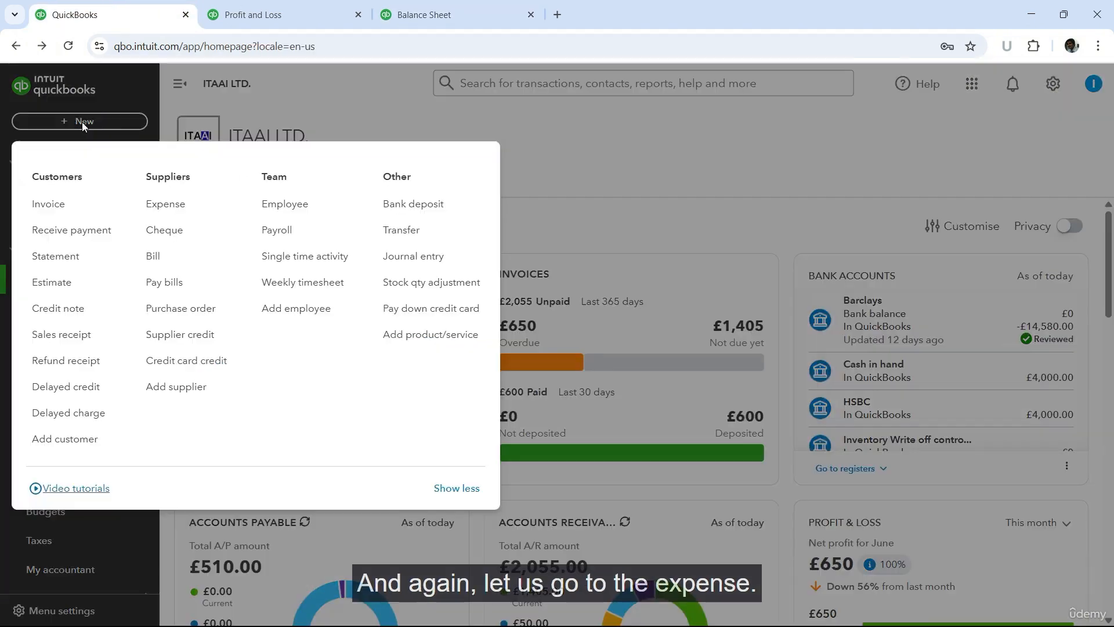
left_click(198, 212)
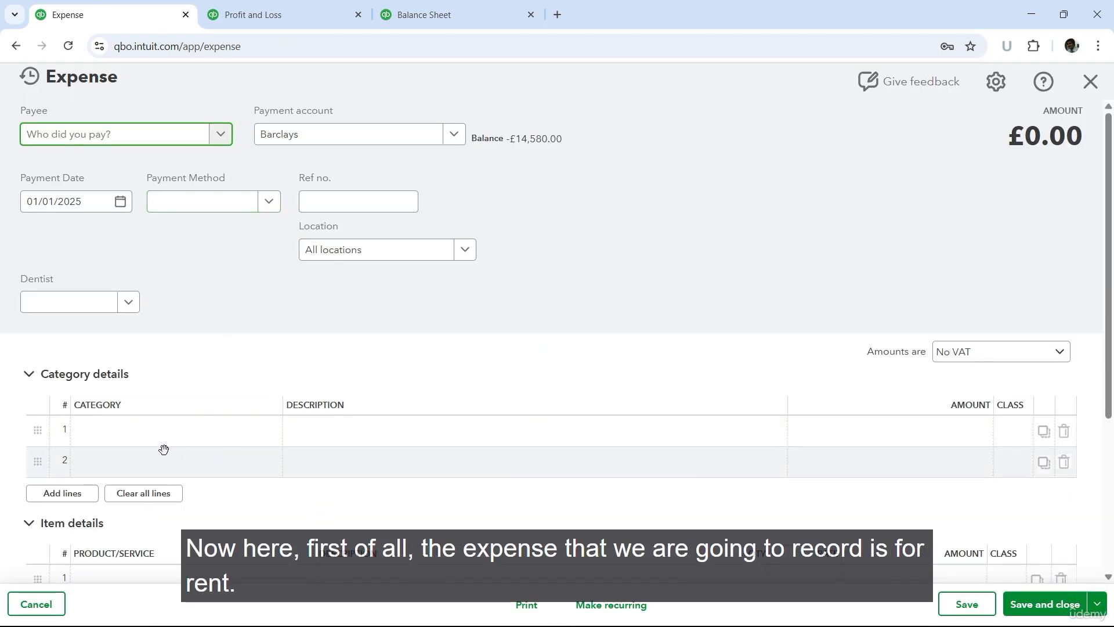
left_click(176, 440)
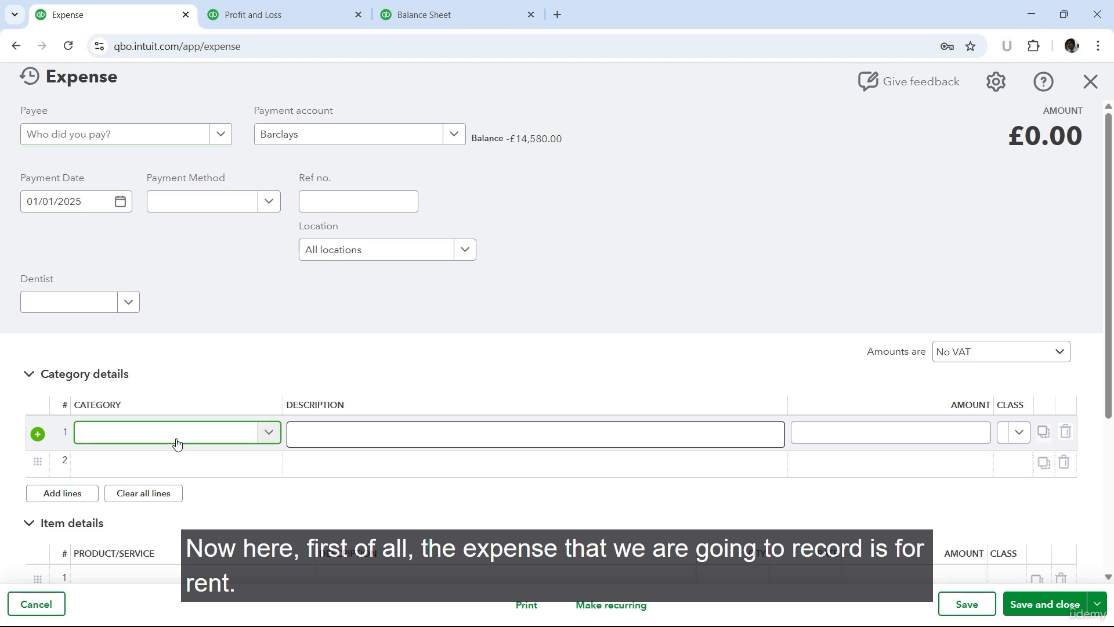
type("rent")
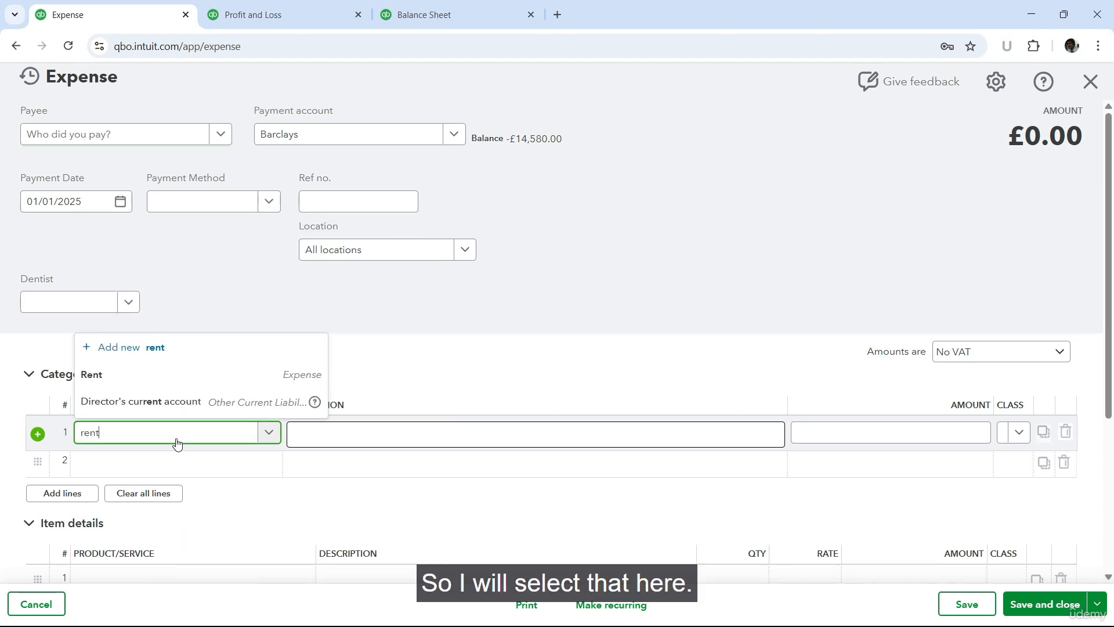
left_click(167, 378)
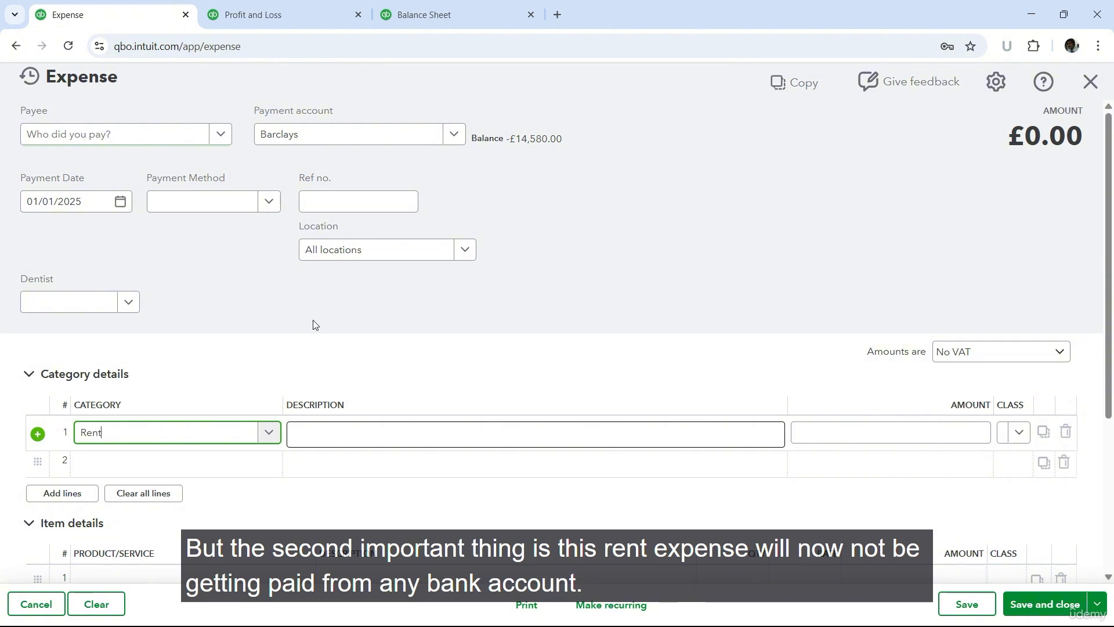
left_click(454, 135)
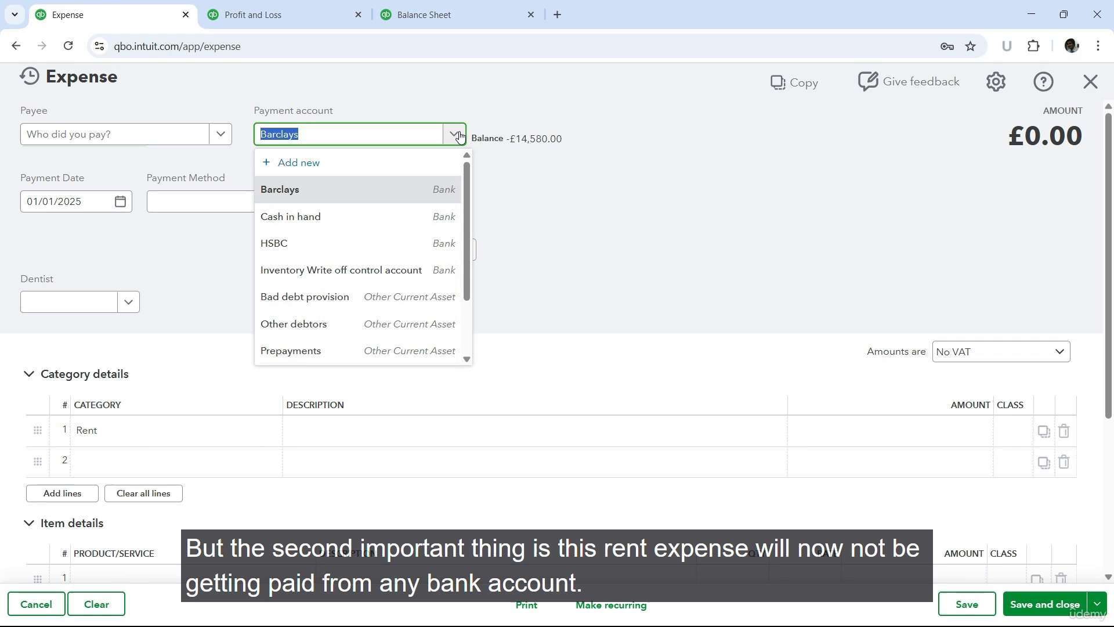
left_click(291, 352)
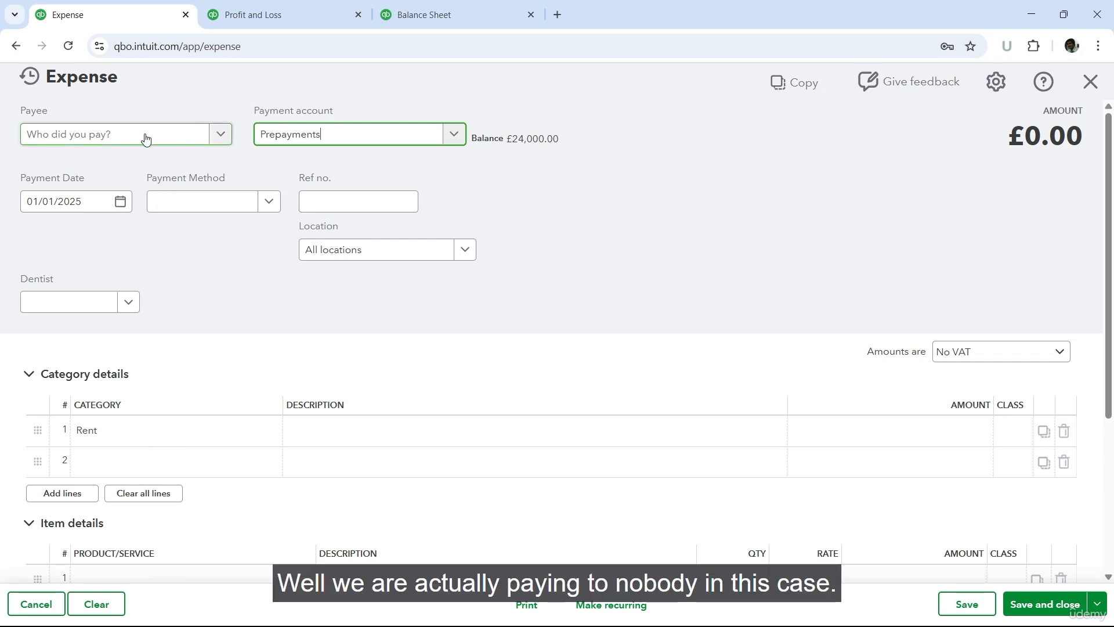
Step: Create a new supplier "Amortization of Prepayment" as the expense's payee and set the payment date to 31/01/2025
left_click(221, 134)
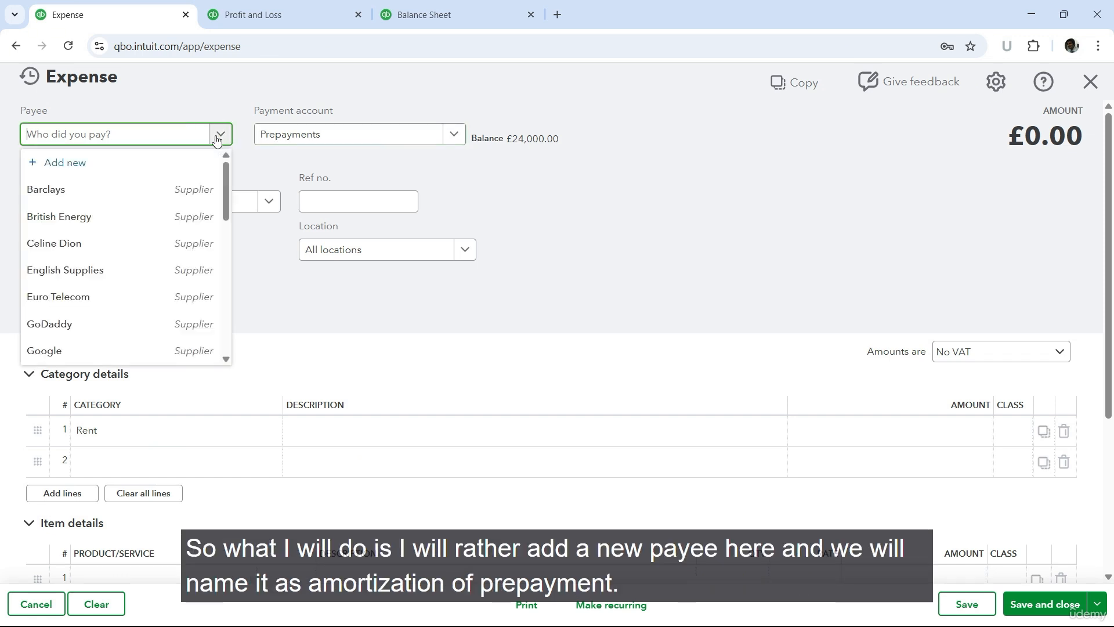
left_click(65, 162)
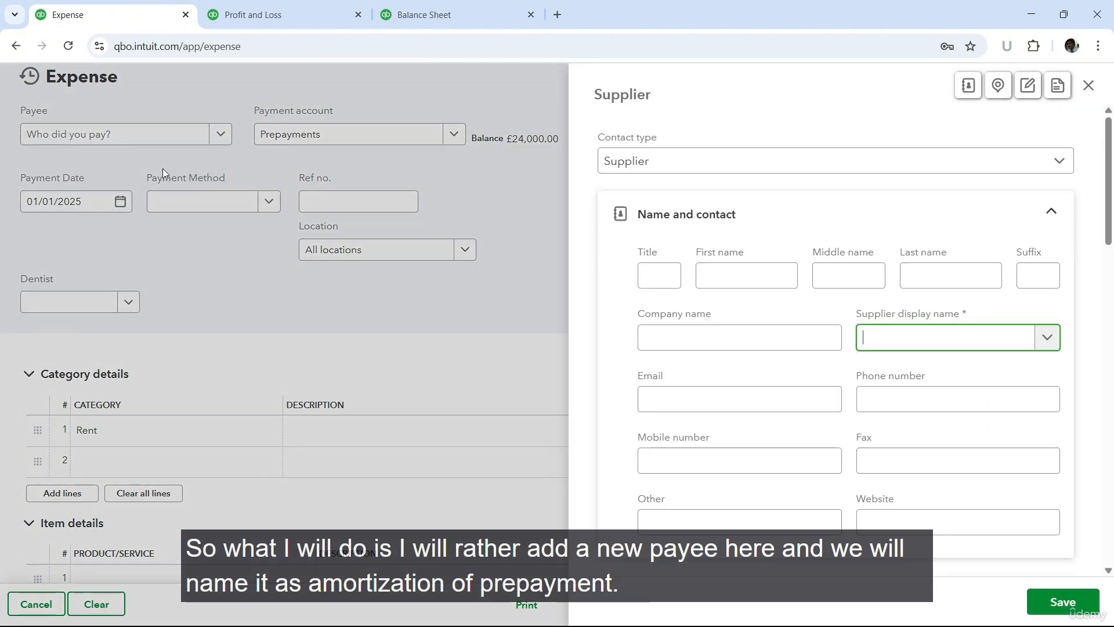
left_click(732, 343)
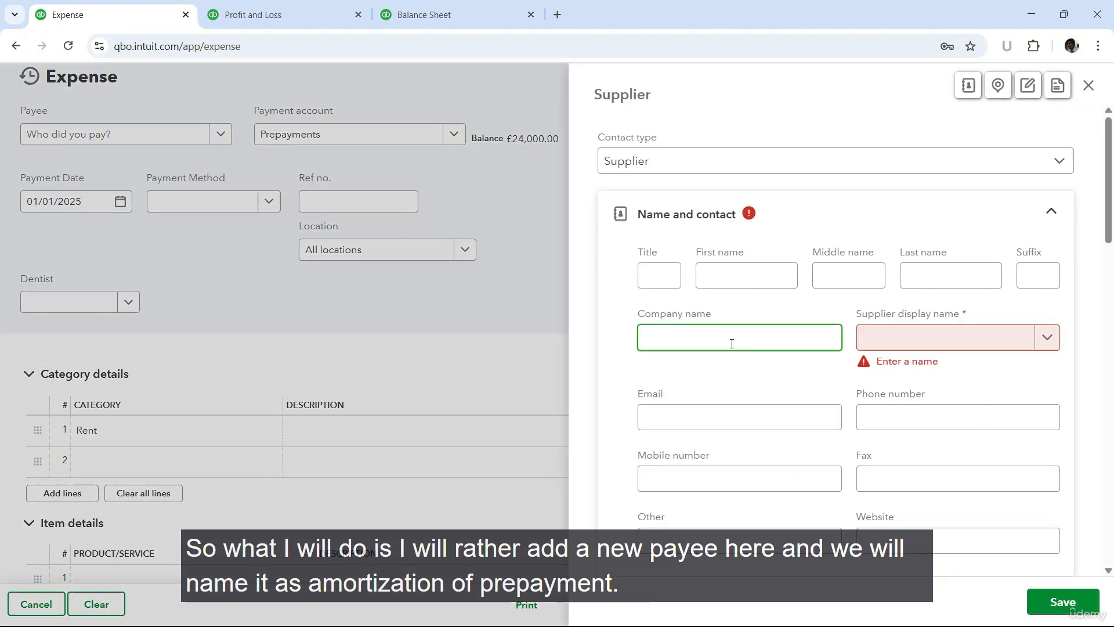
type("Amortiz")
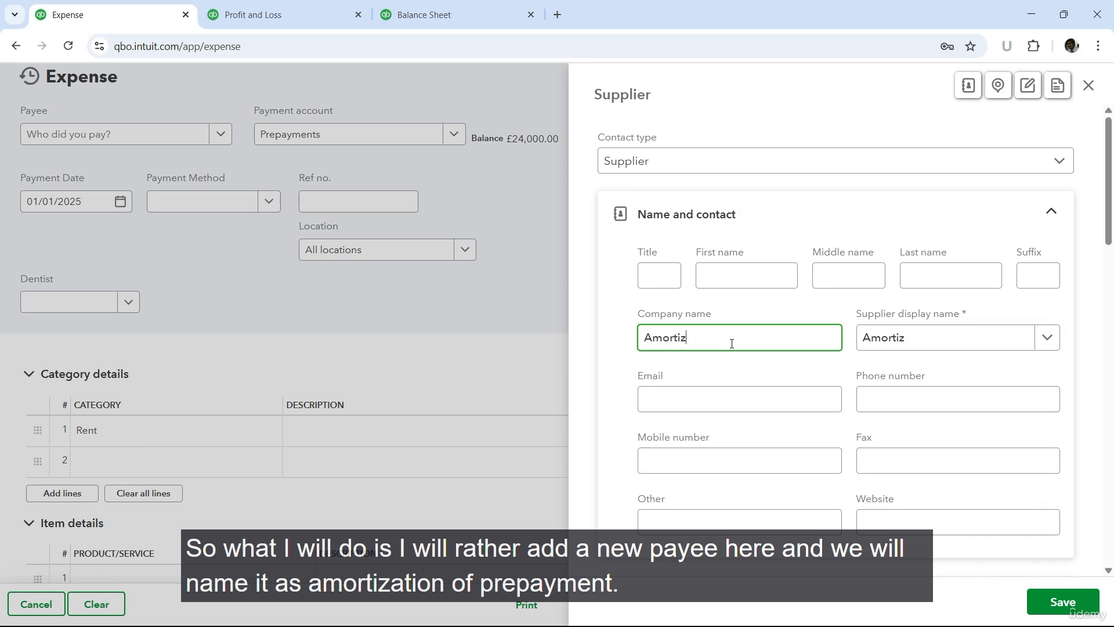
type("ation of Prepayment")
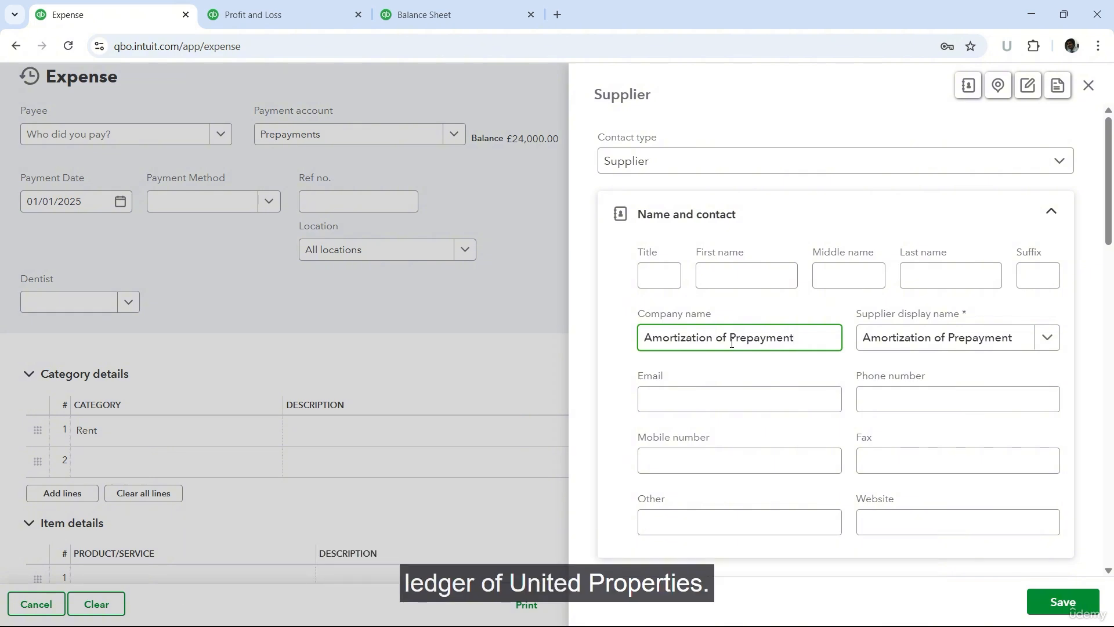
left_click(1052, 606)
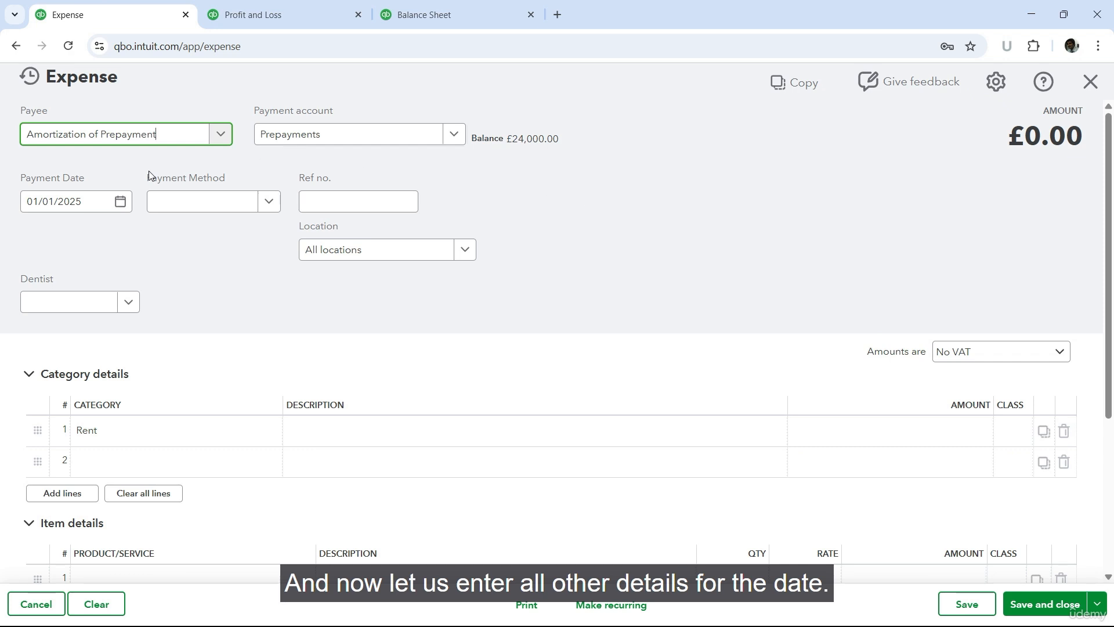
left_click(121, 204)
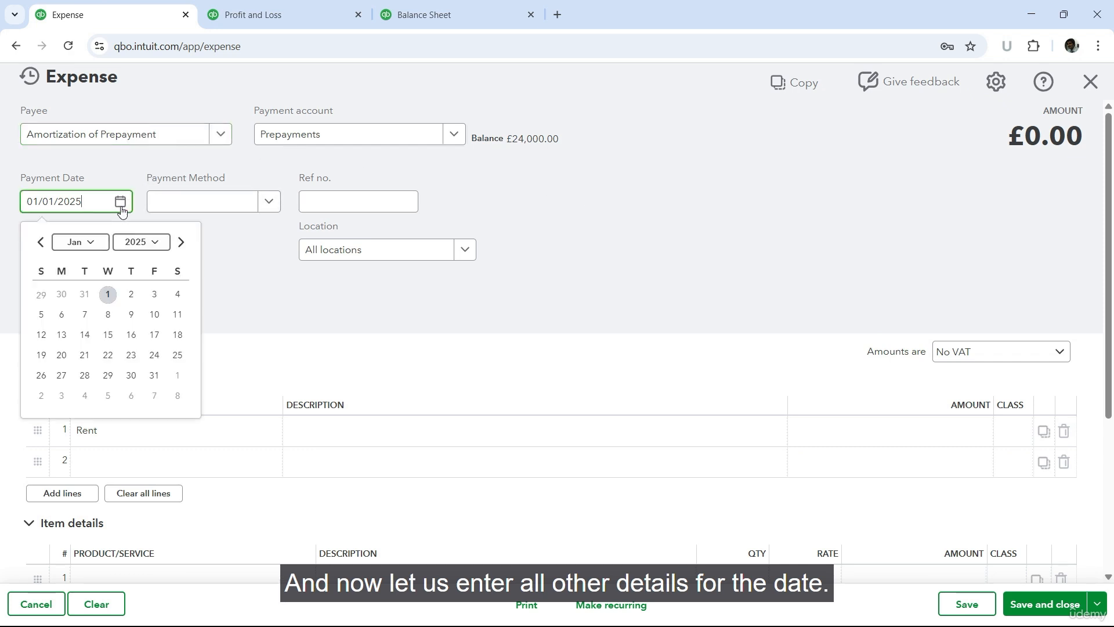
left_click(154, 375)
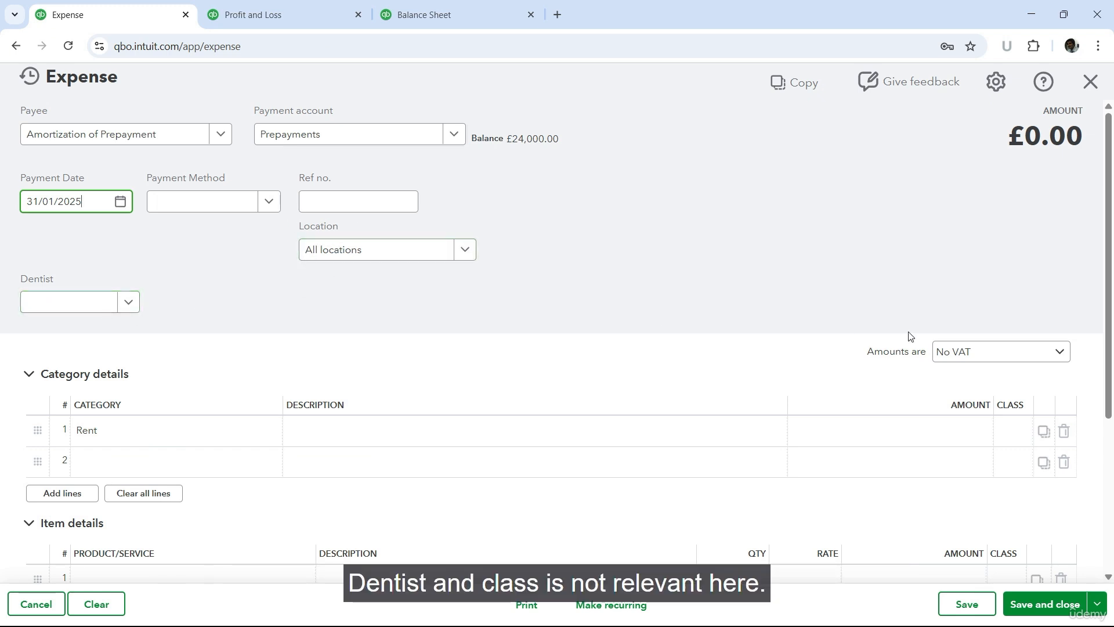
Step: Describe the Rent line as "Rent for Jan 24"
left_click(392, 437)
type("Rent ")
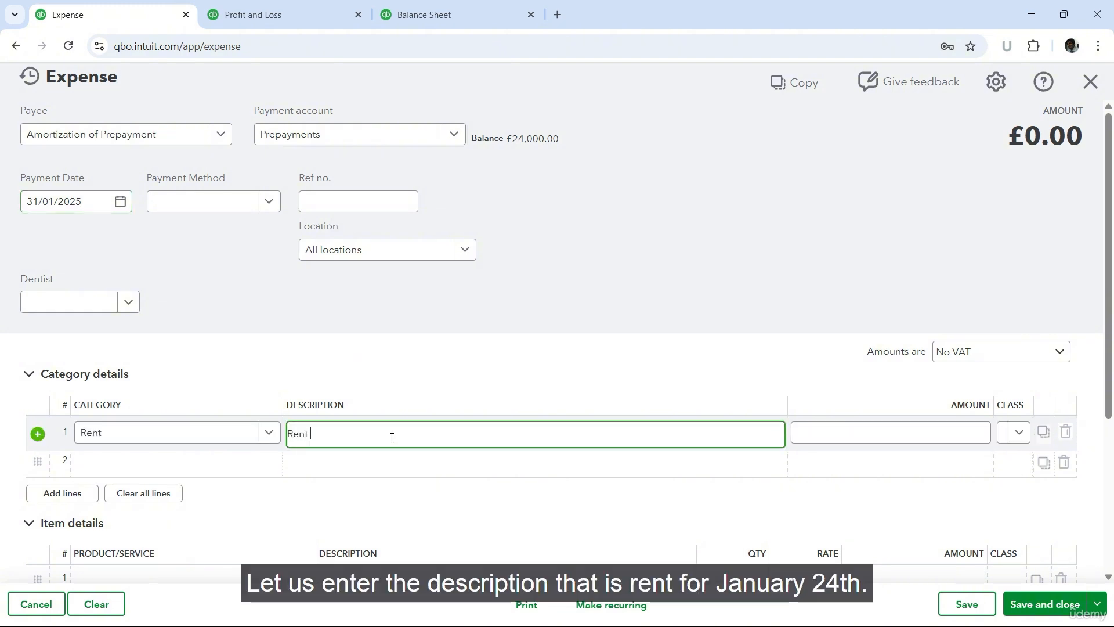
type("for Jan 24")
key("Tab")
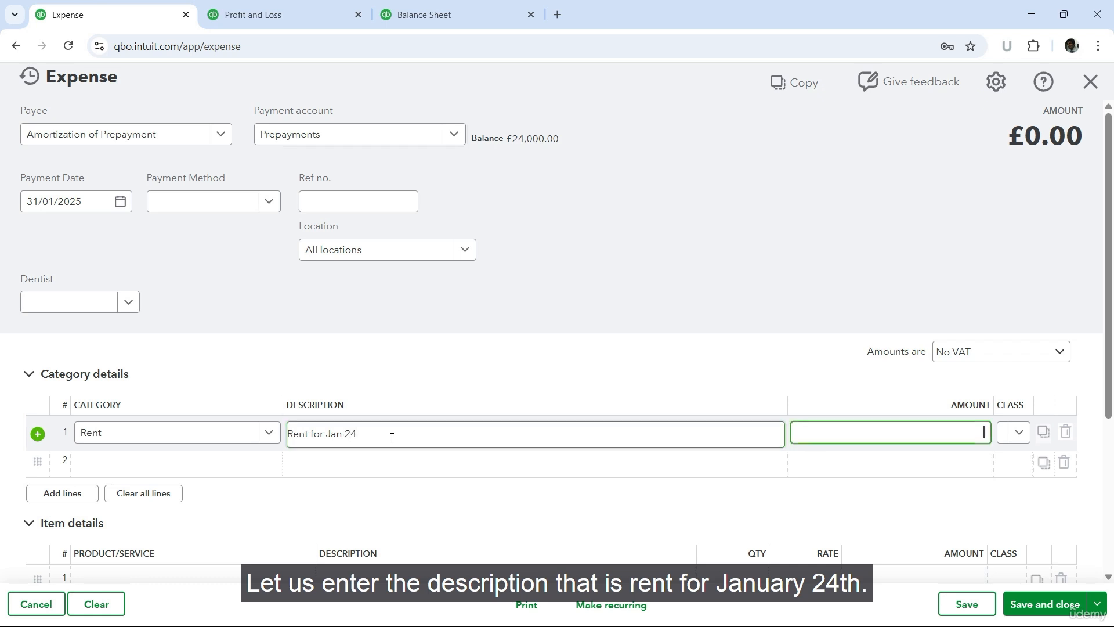
Step: Set the Rent line's amount to 1,000 and save and close the expense, confirming the transaction date with the closing-date password
type("1000")
key("Tab")
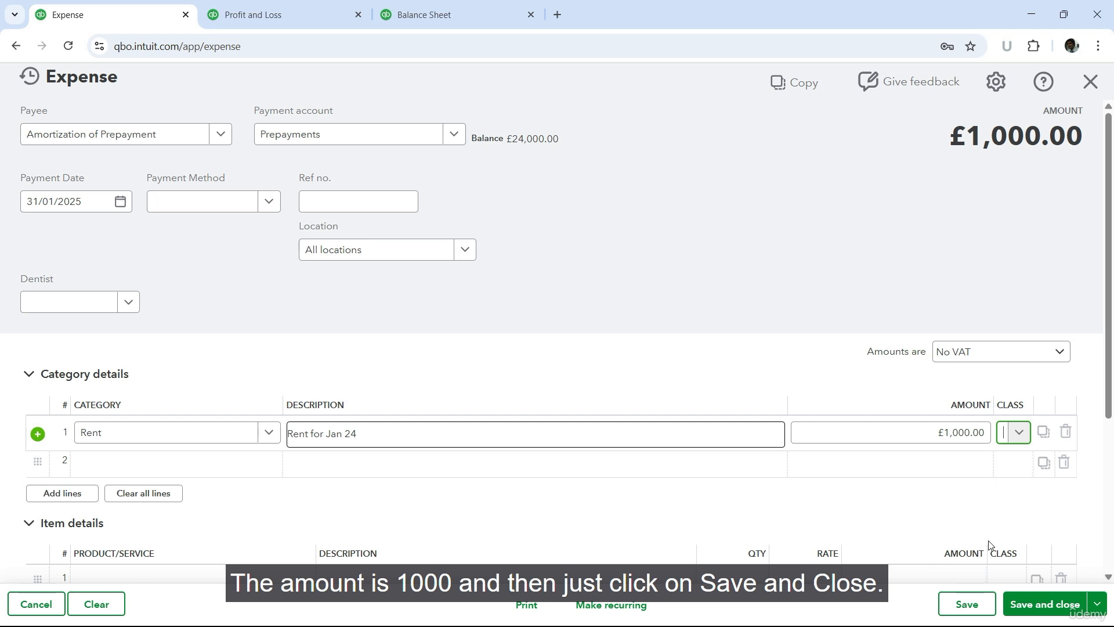
left_click(1027, 606)
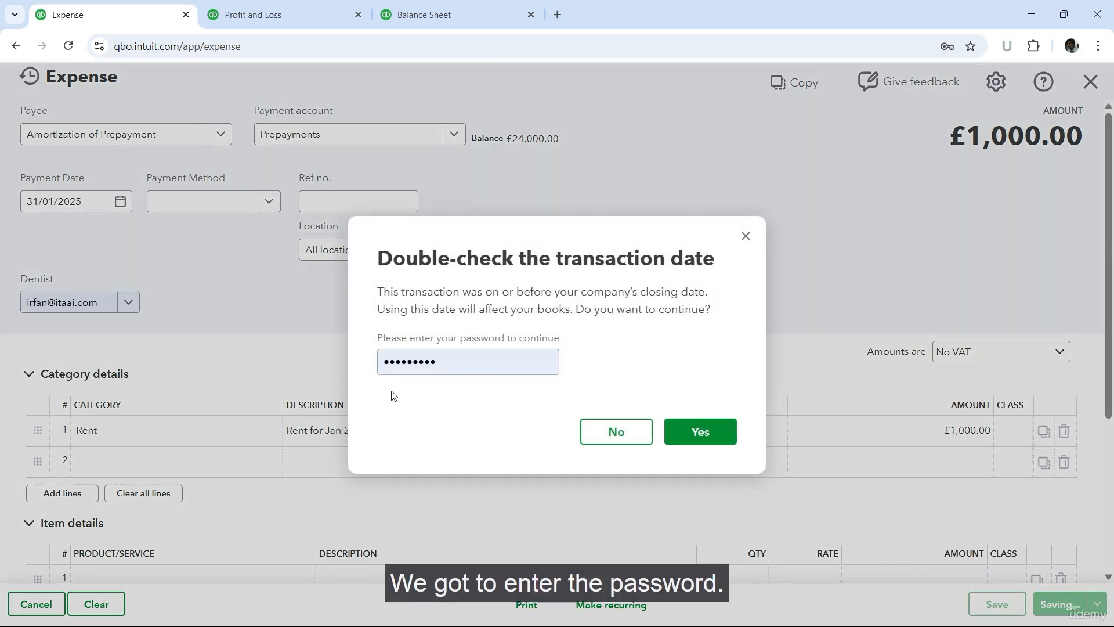
left_click(701, 436)
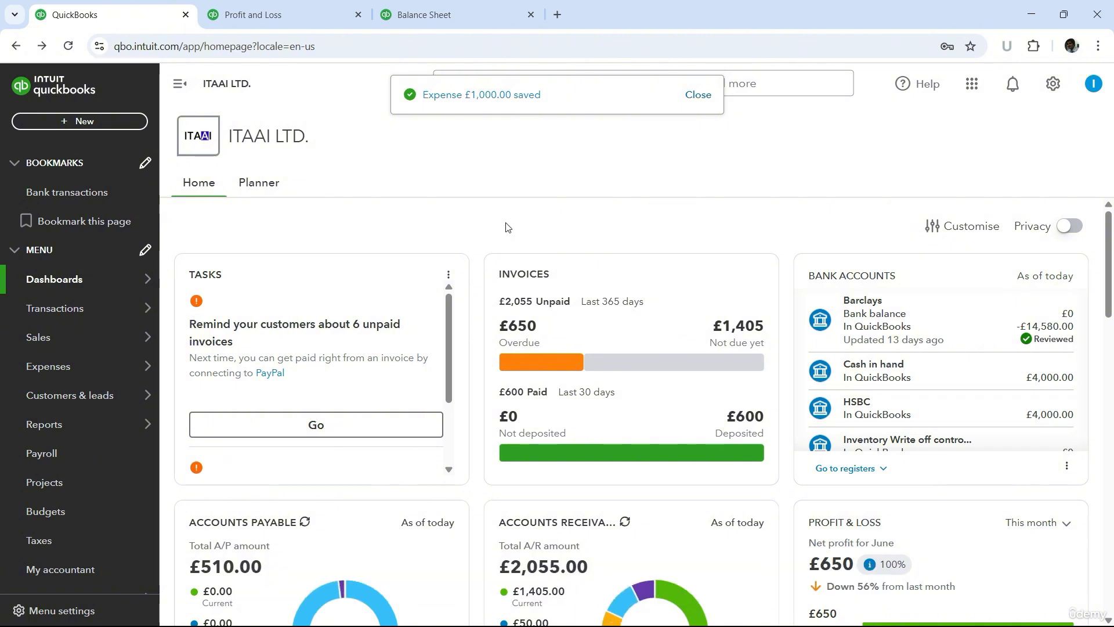
Step: Refresh the January 2025 Profit and Loss and Balance Sheet reports to check the amortization's effect on Rent and Prepayments
left_click(299, 5)
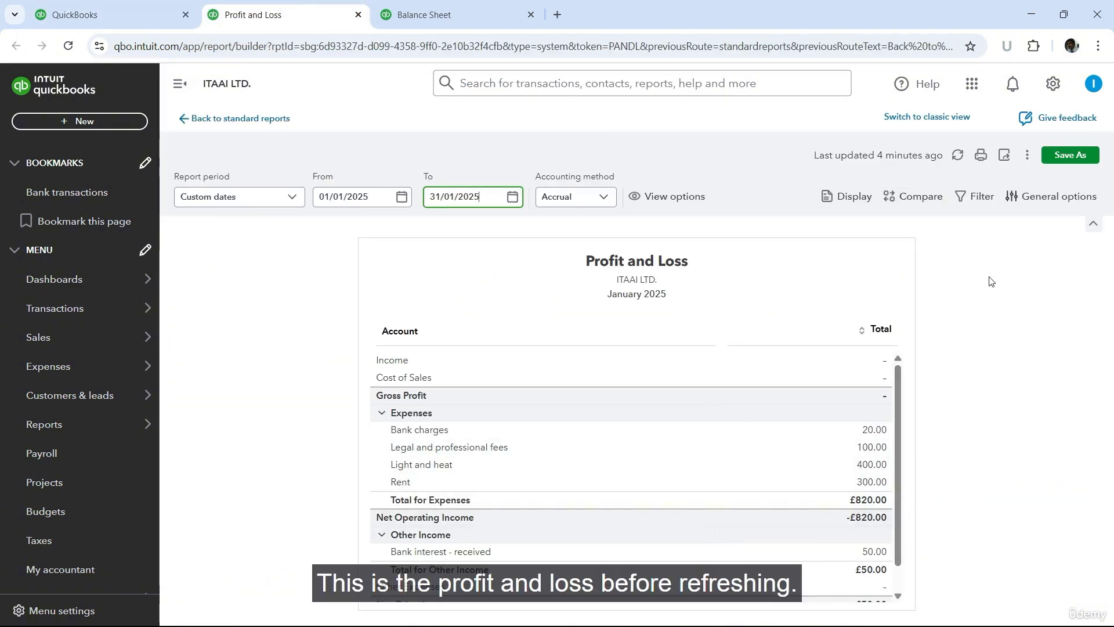
left_click(958, 156)
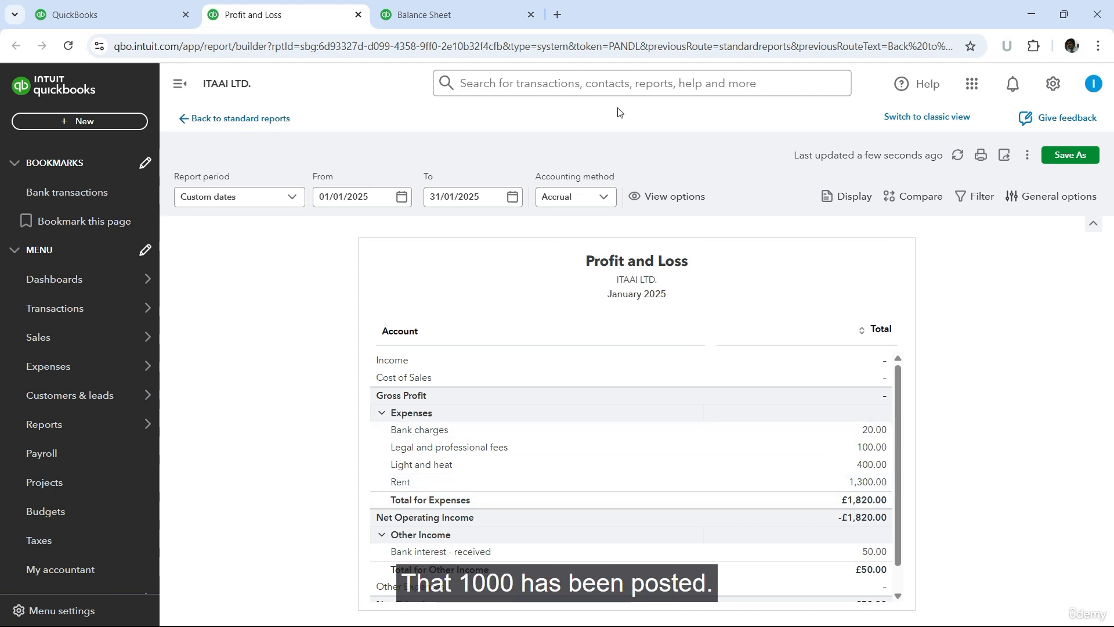
left_click(424, 15)
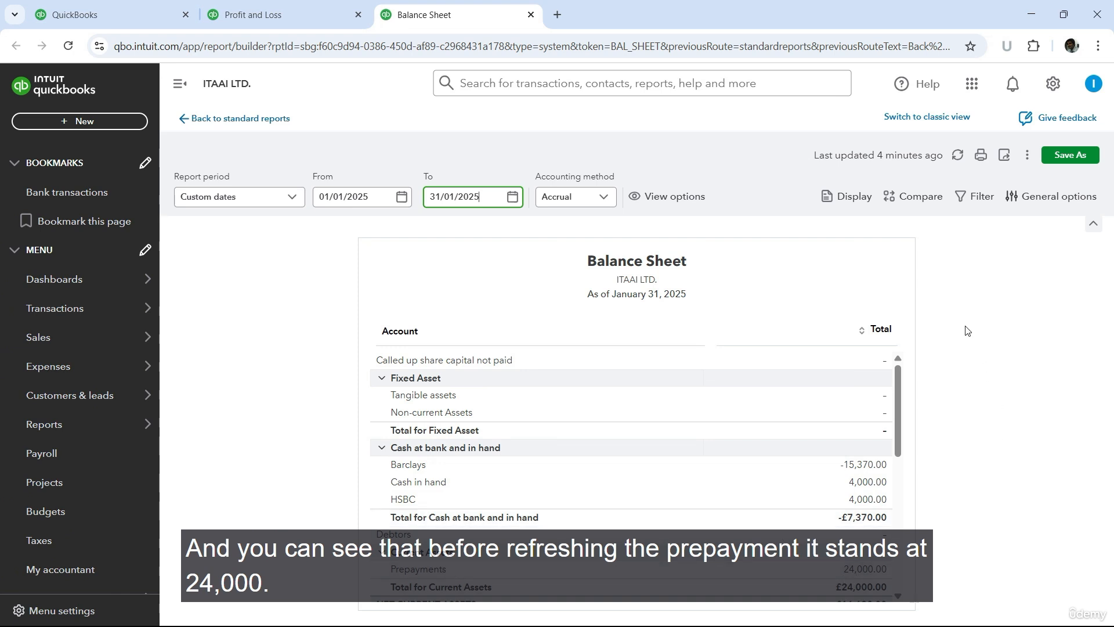
left_click(957, 157)
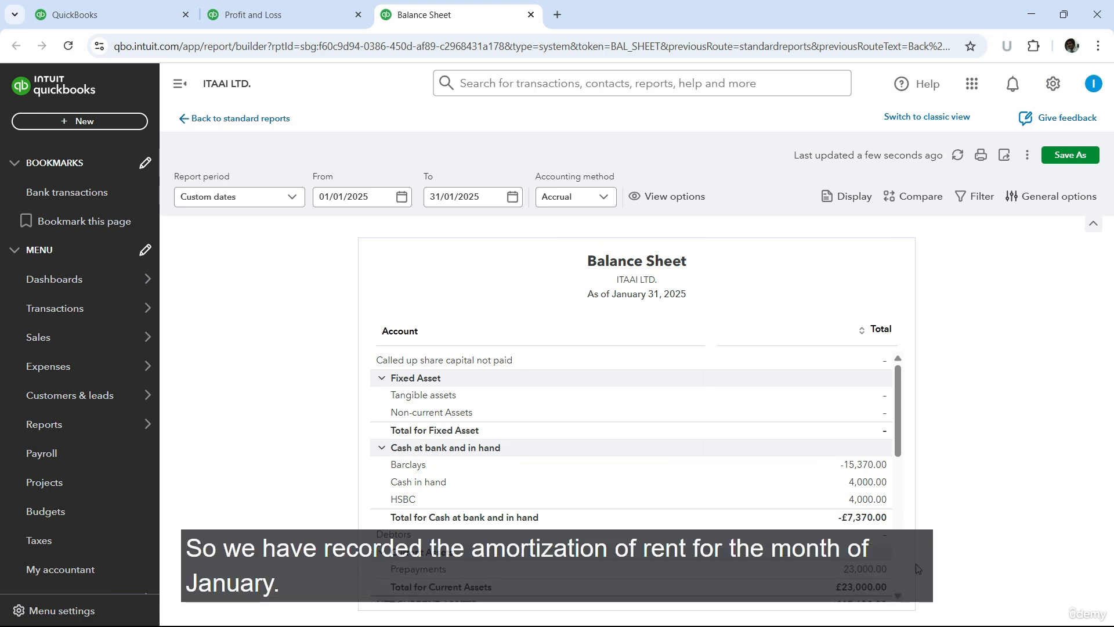
left_click(290, 8)
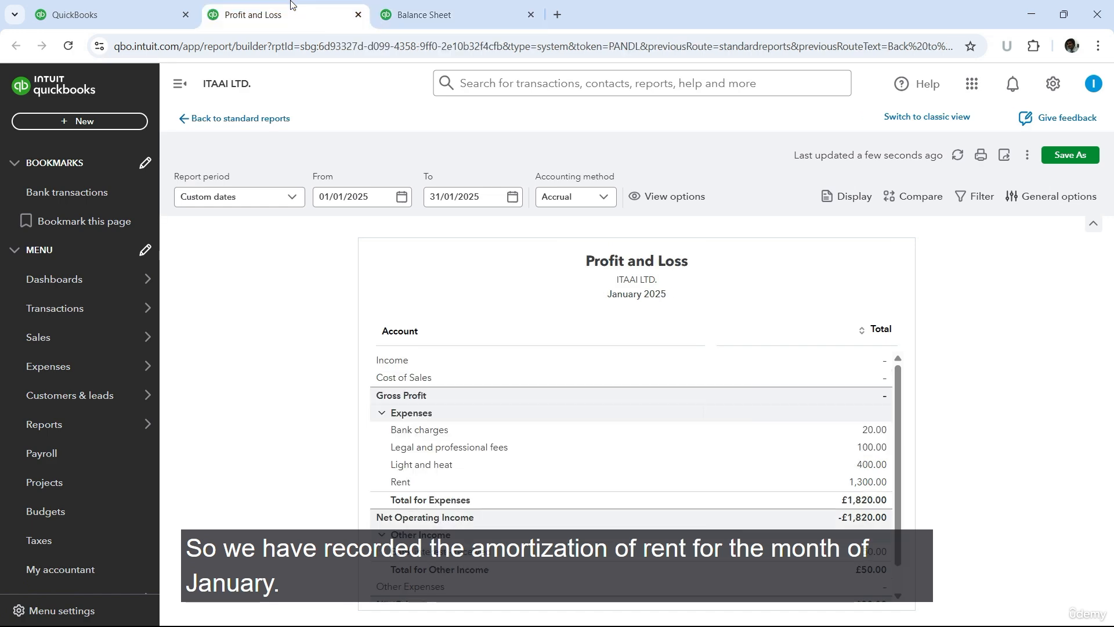
Step: Open the recent £1,000 "Amortization of Prepayment" expense dated 31/01/2025 from the transaction search history
left_click(134, 8)
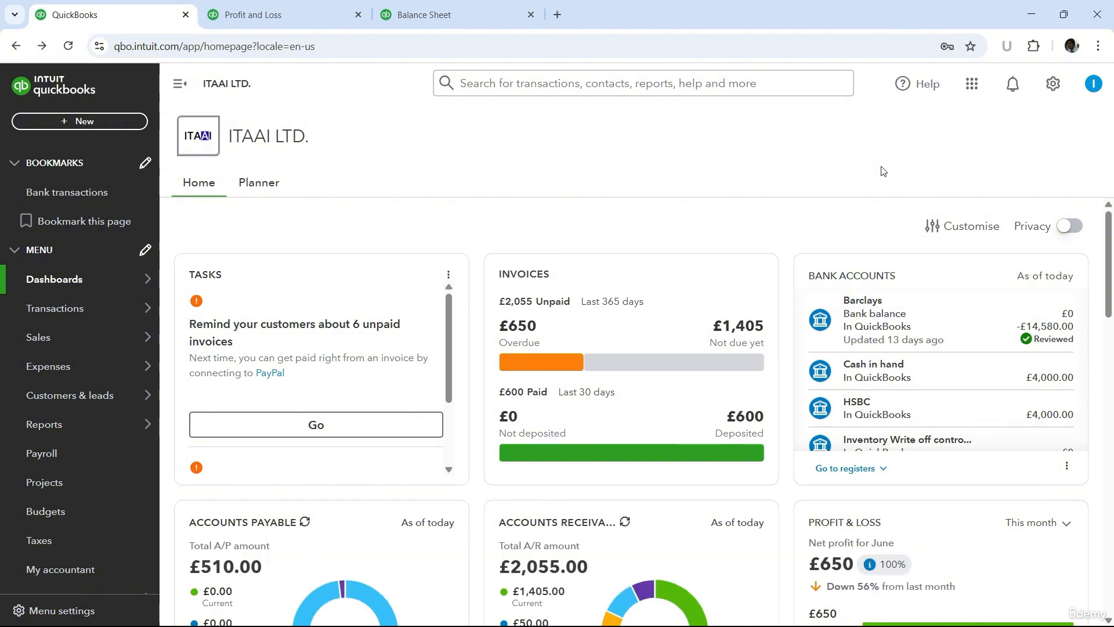
left_click(545, 83)
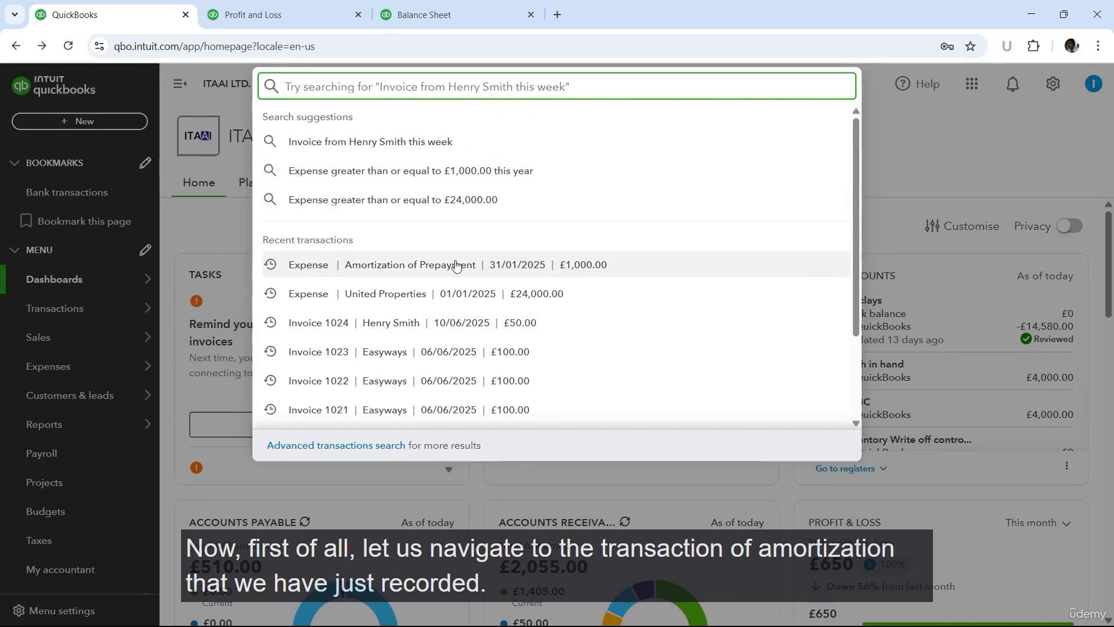
left_click(415, 268)
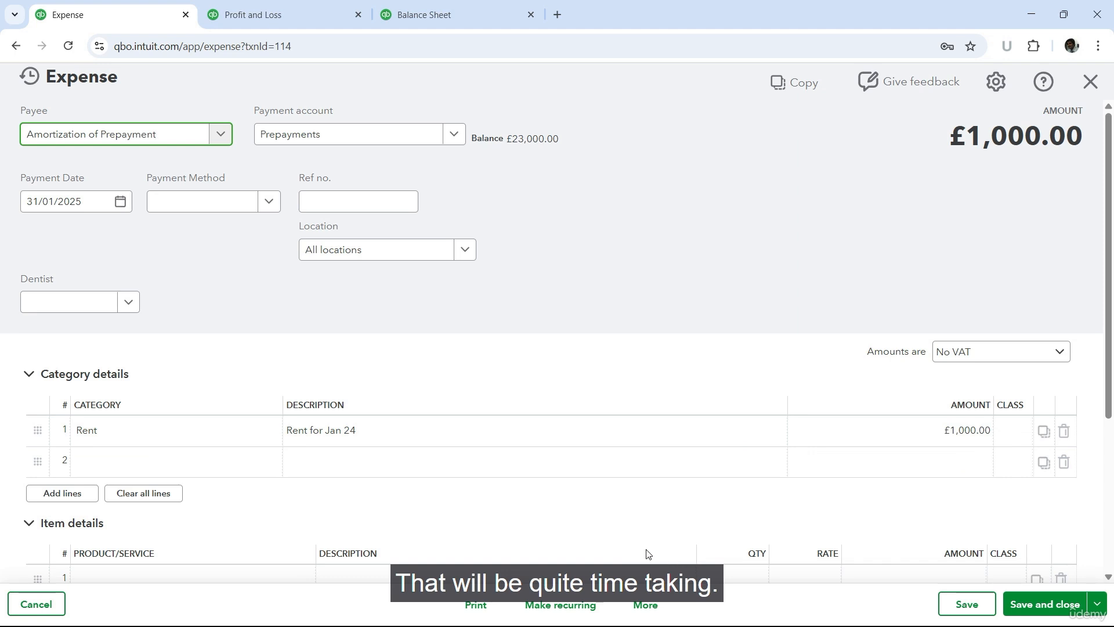
left_click(643, 608)
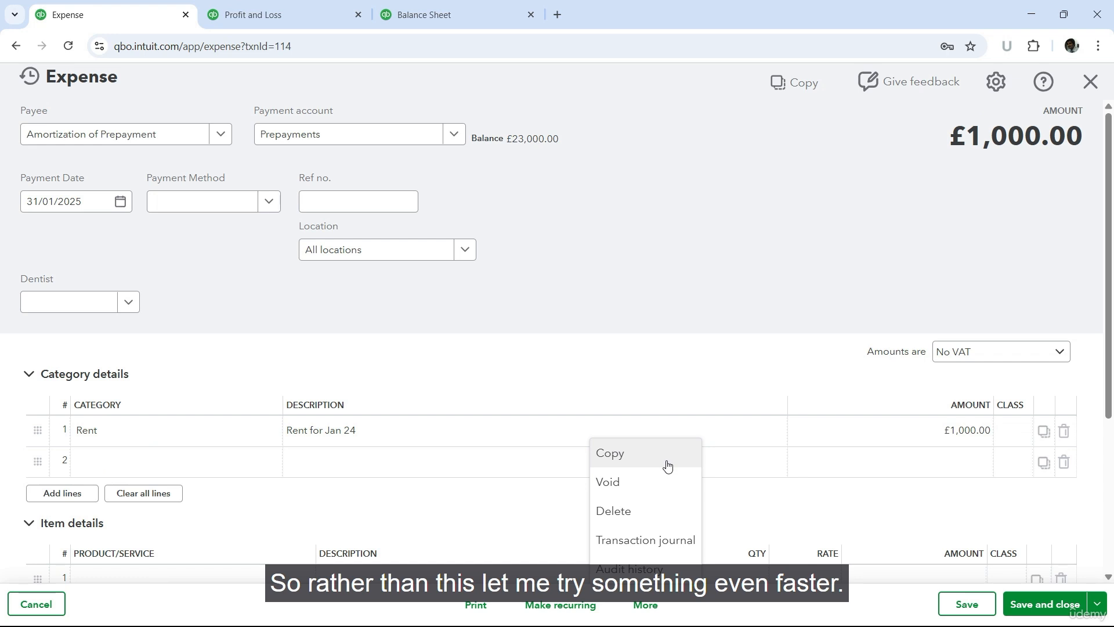
right_click(632, 455)
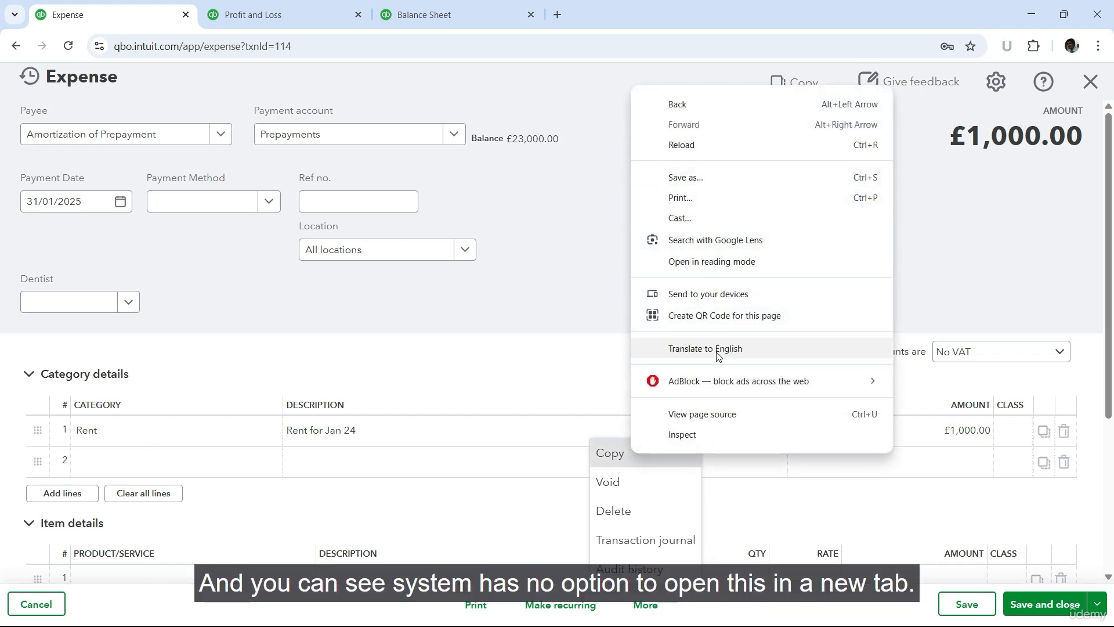
left_click(583, 306)
Step: Open the same January amortization expense page in three additional browser tabs using its web address
left_click(315, 44)
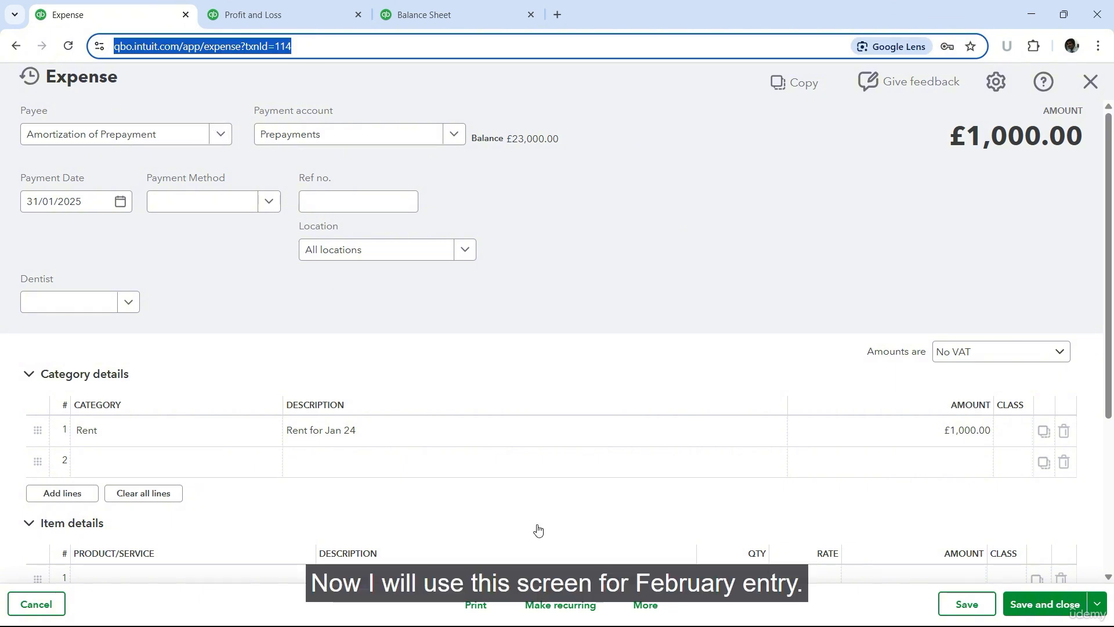
left_click(558, 14)
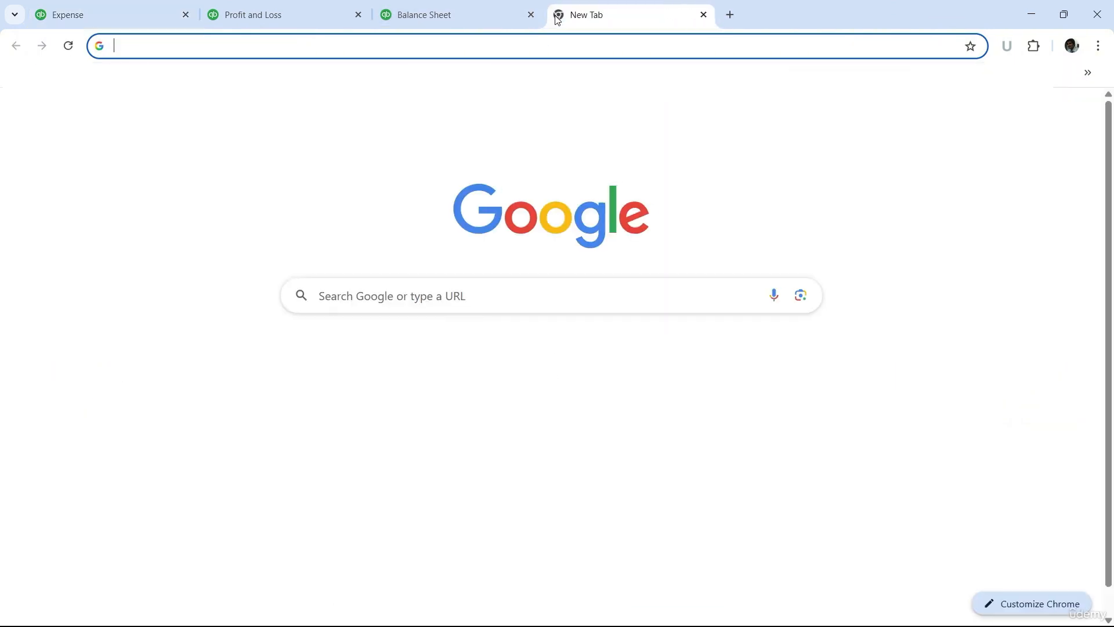
key("ctrl+v")
key("Return")
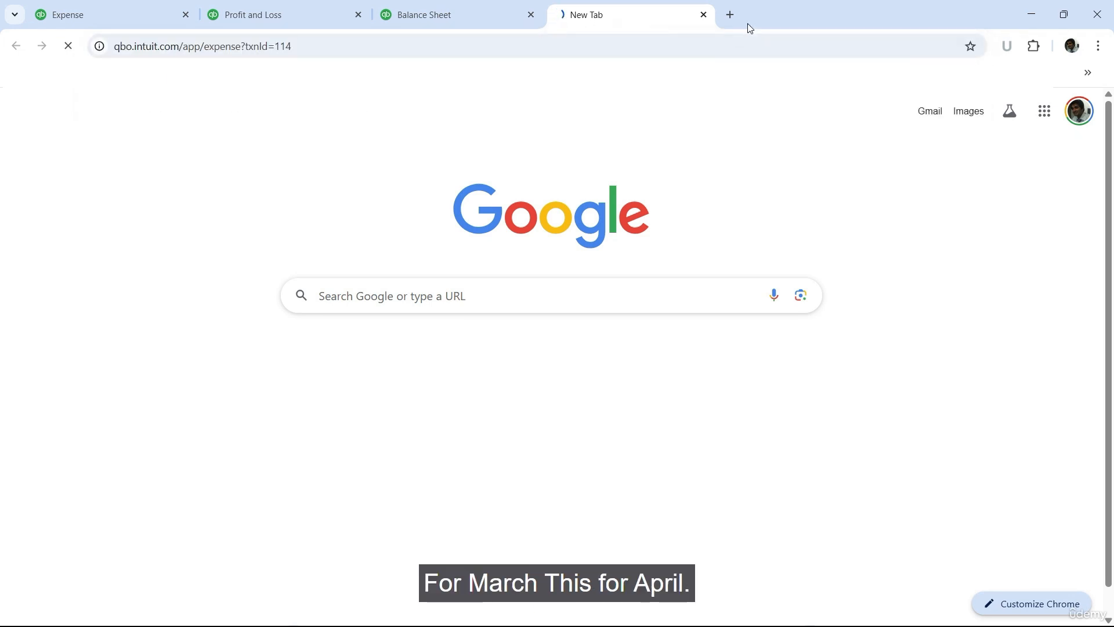
left_click(730, 14)
key("ctrl+v")
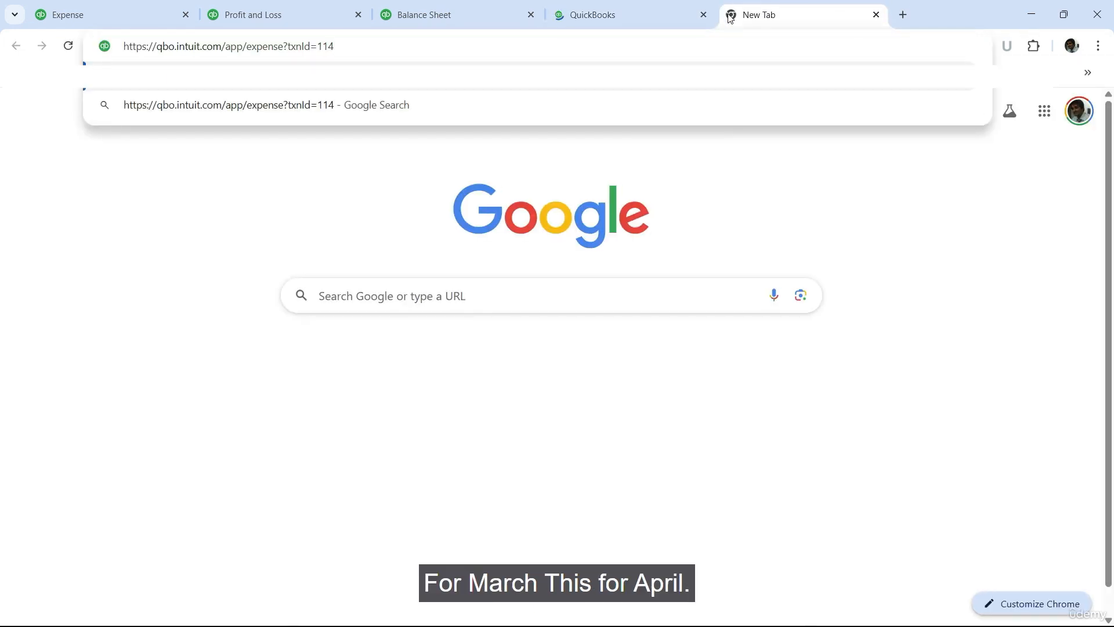
key("Return")
left_click(897, 17)
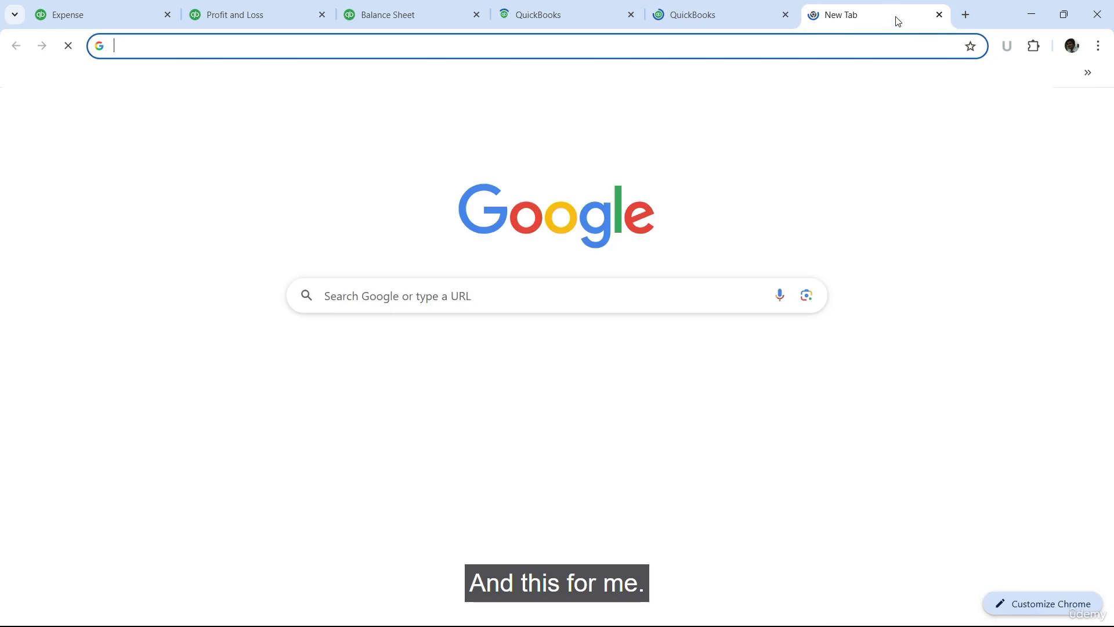
key("ctrl+v")
key("Return")
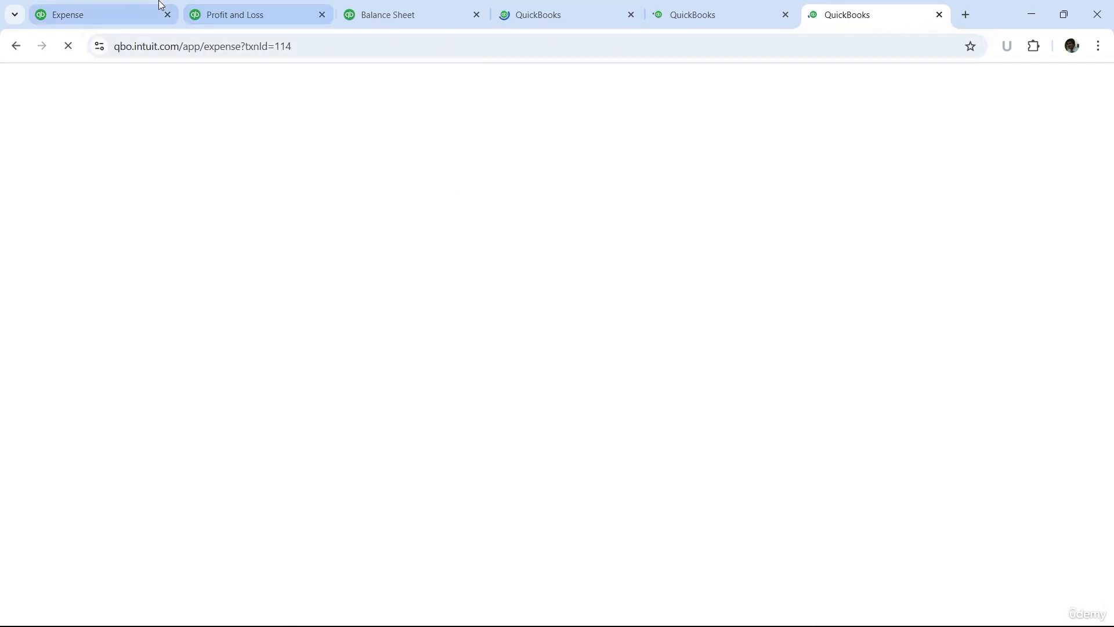
Step: In the original expense tab, make a copy of the amortization expense dated 28/02/2025 and save and close it
left_click(114, 8)
left_click(646, 604)
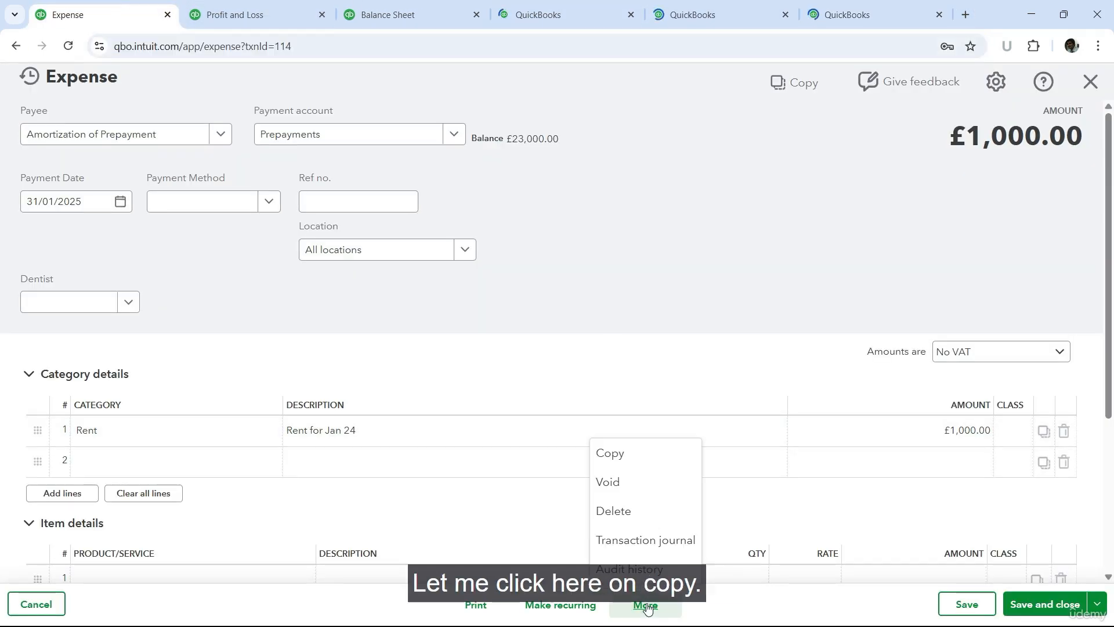
left_click(623, 454)
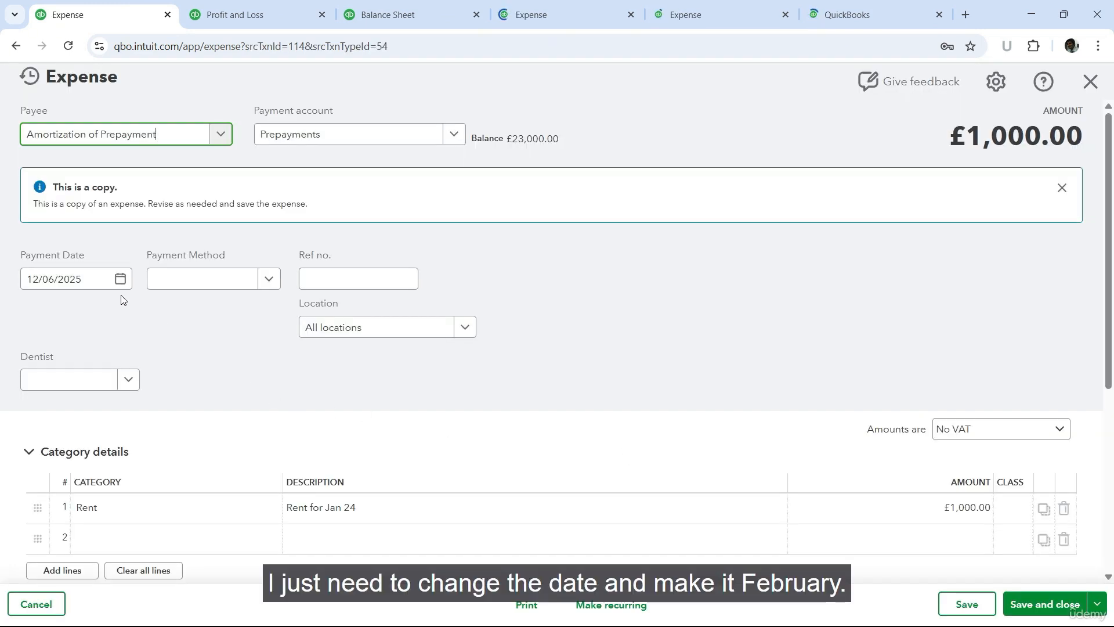
left_click(120, 283)
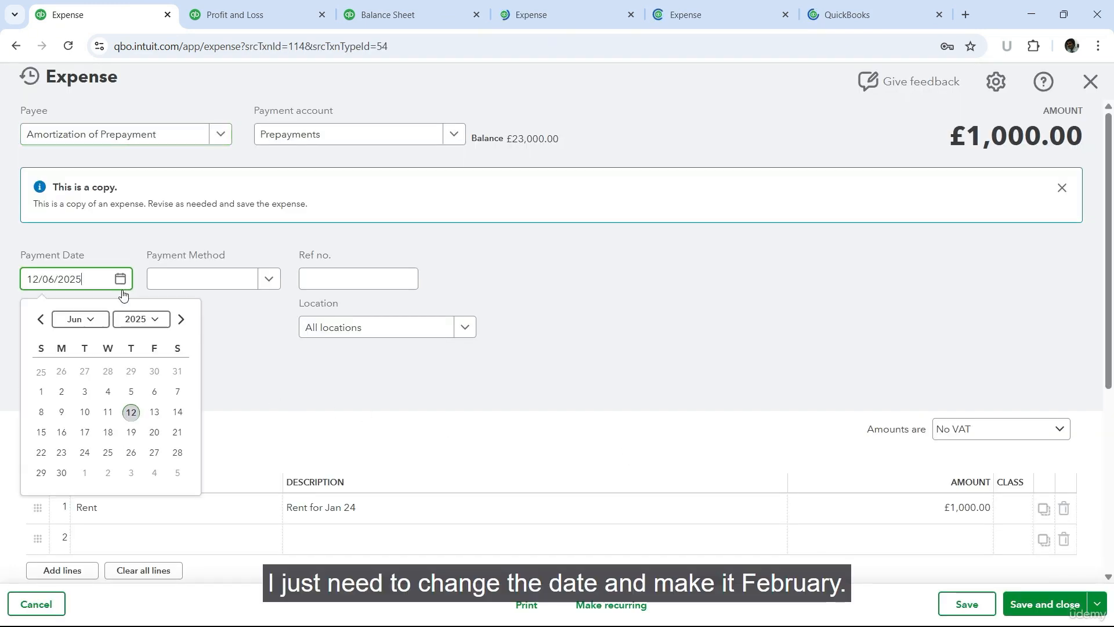
left_click(42, 319)
left_click(42, 320)
left_click(41, 320)
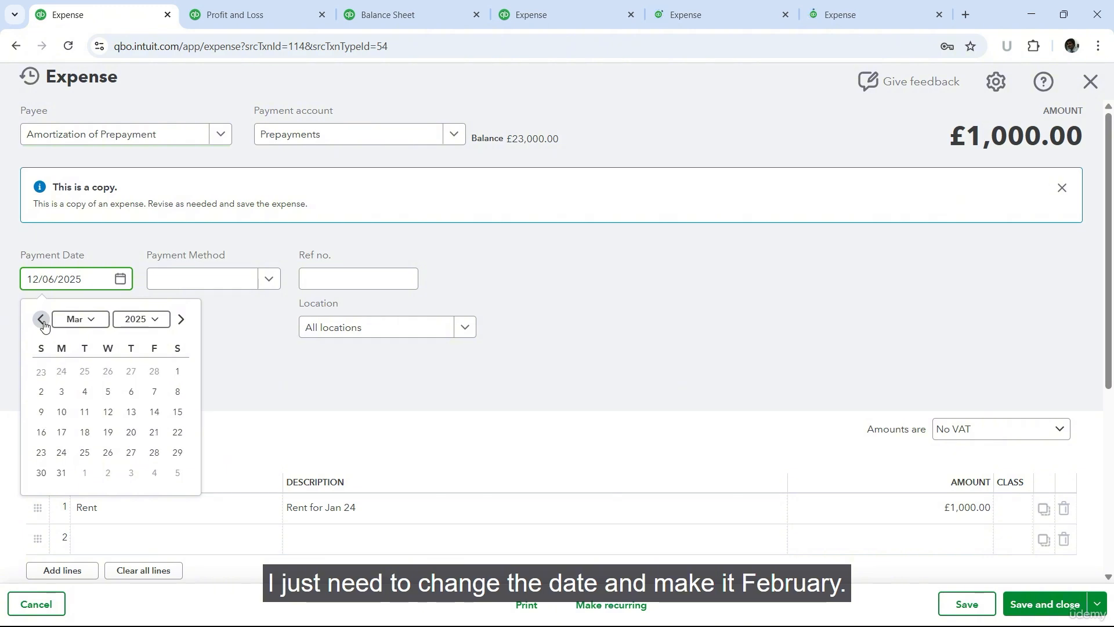
left_click(42, 319)
left_click(153, 452)
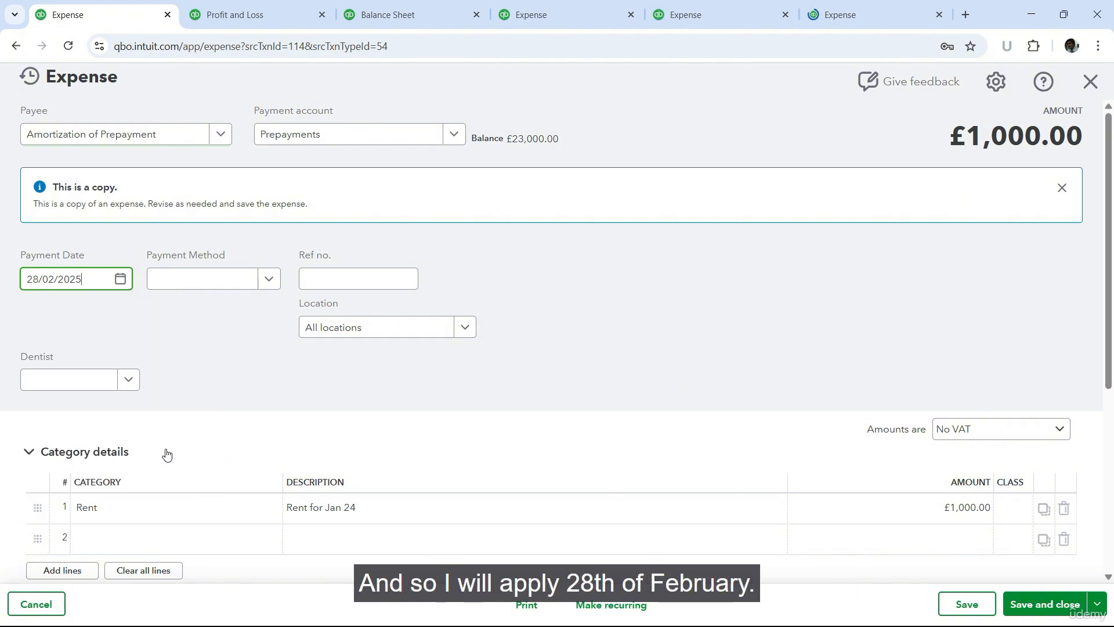
left_click(1031, 605)
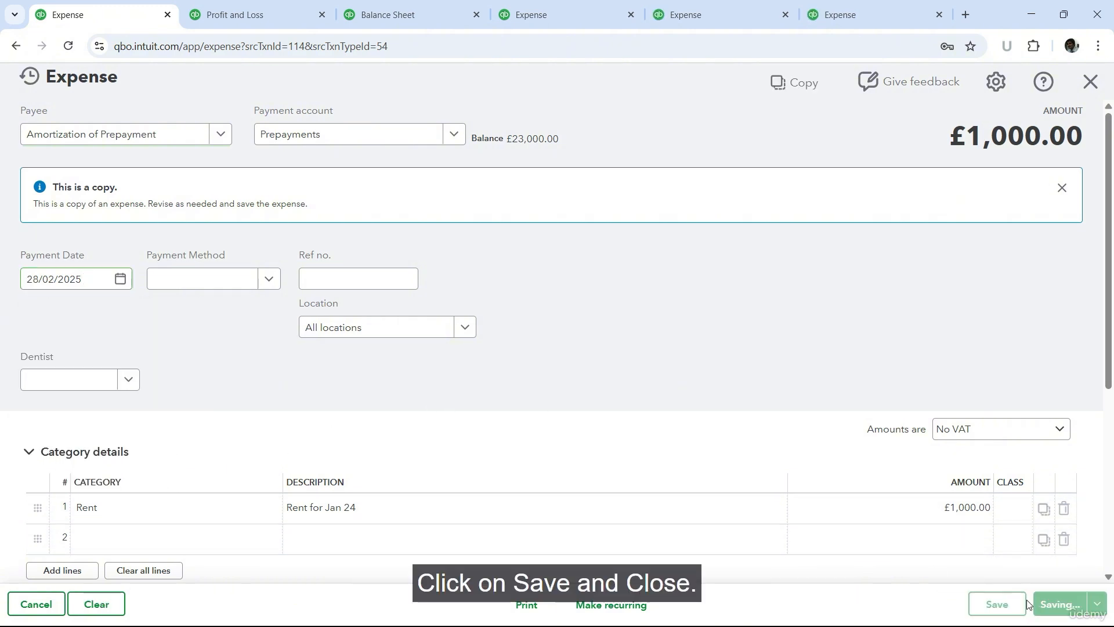
Step: In the first duplicate expense tab, copy the amortization expense with payment date 31/03/2025 and save and close it
left_click(545, 12)
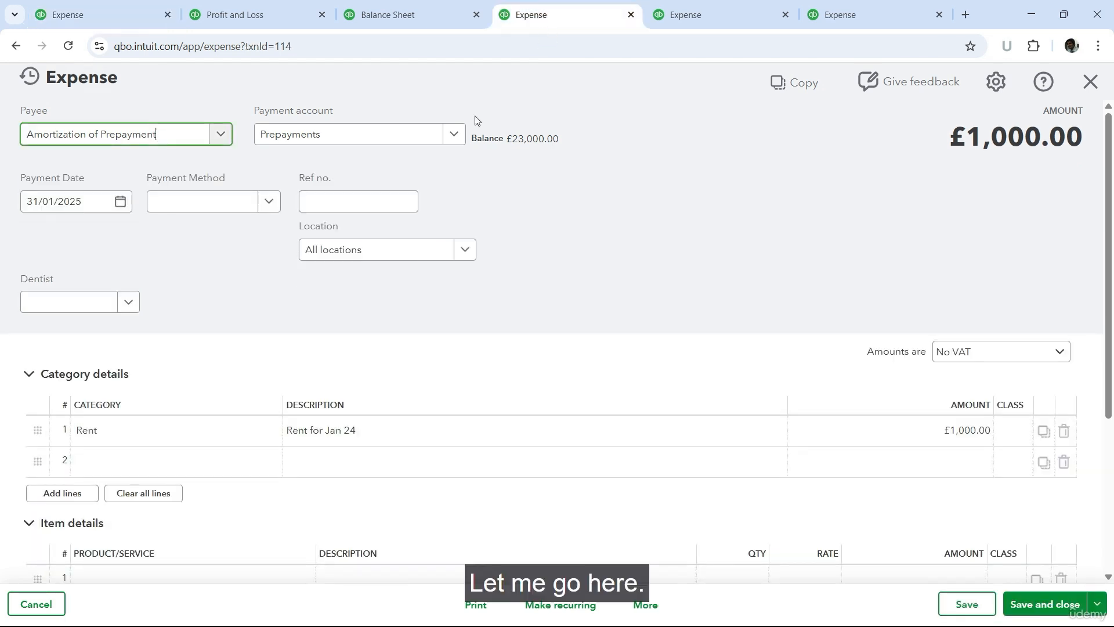
left_click(125, 208)
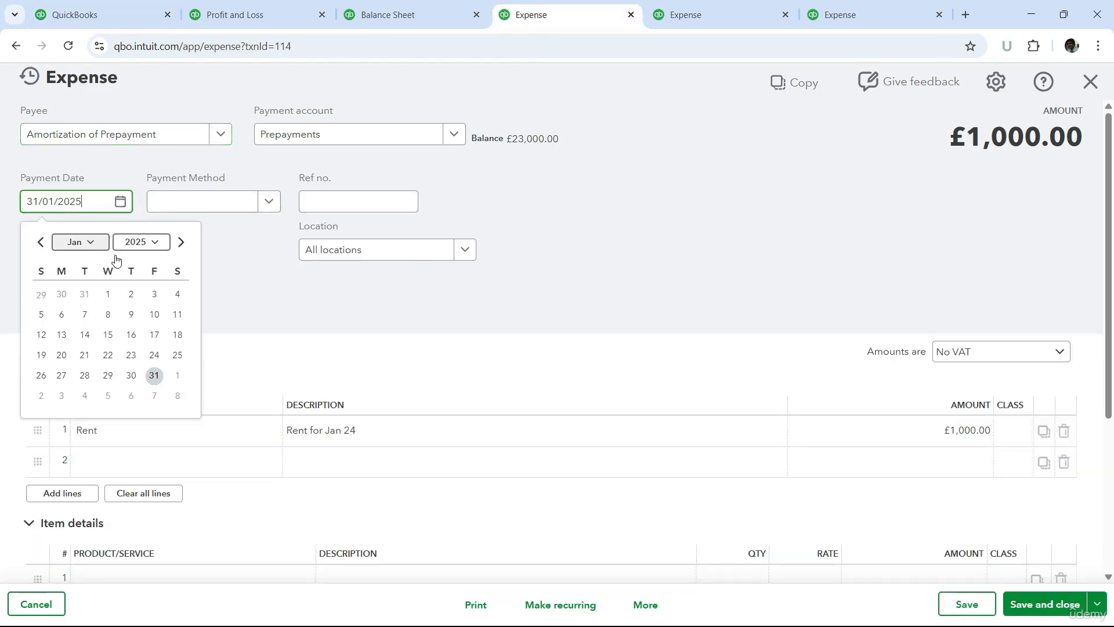
left_click(645, 605)
left_click(627, 456)
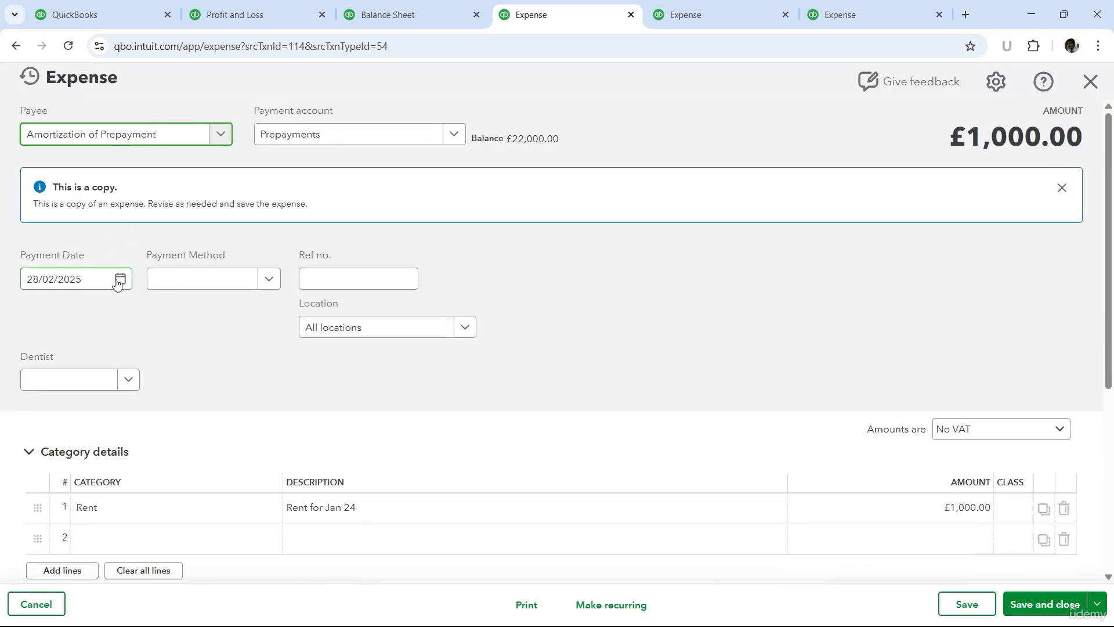
left_click(120, 279)
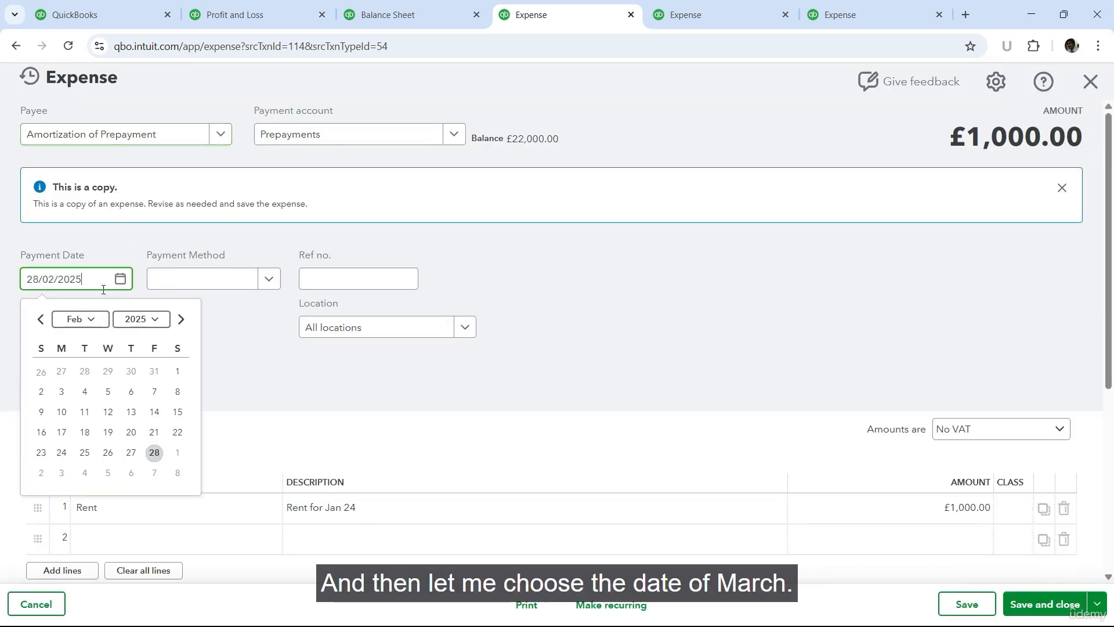
left_click(181, 319)
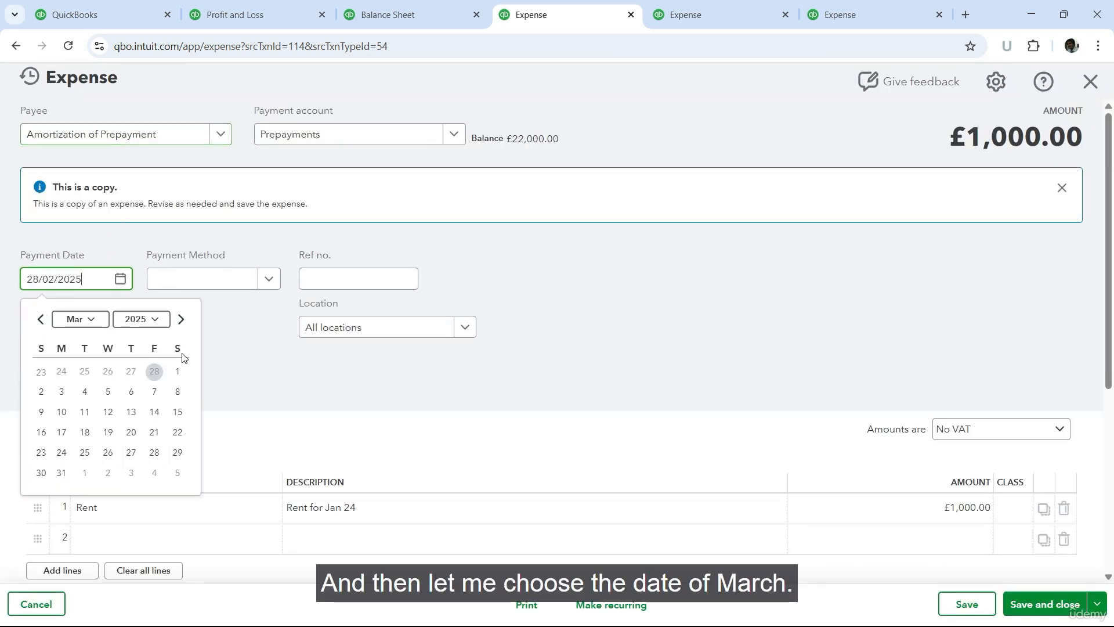
left_click(61, 472)
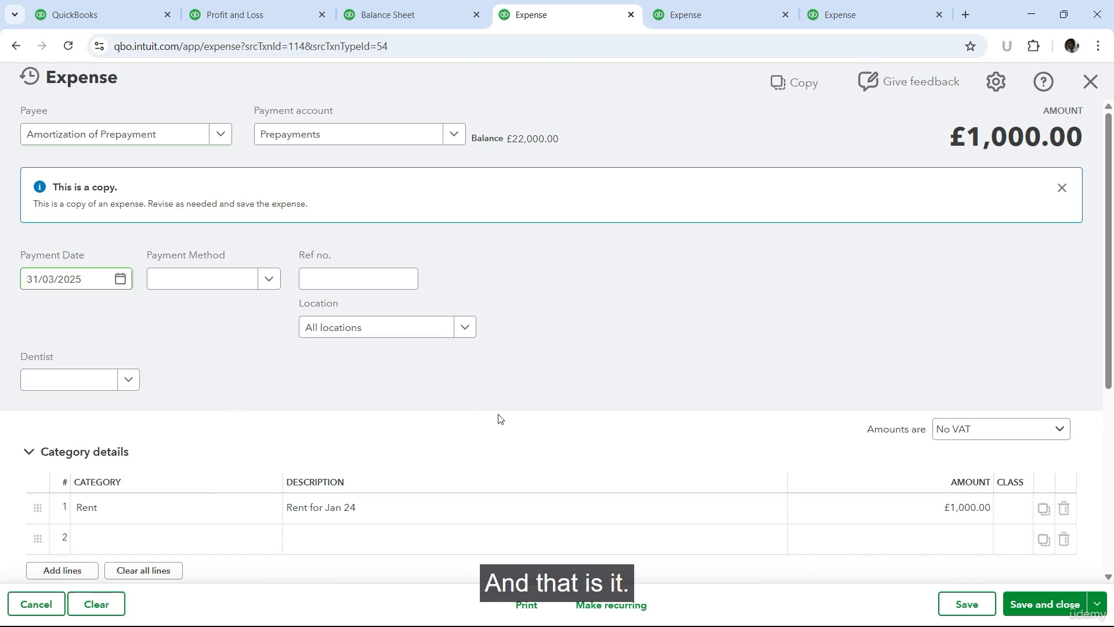
left_click(1044, 603)
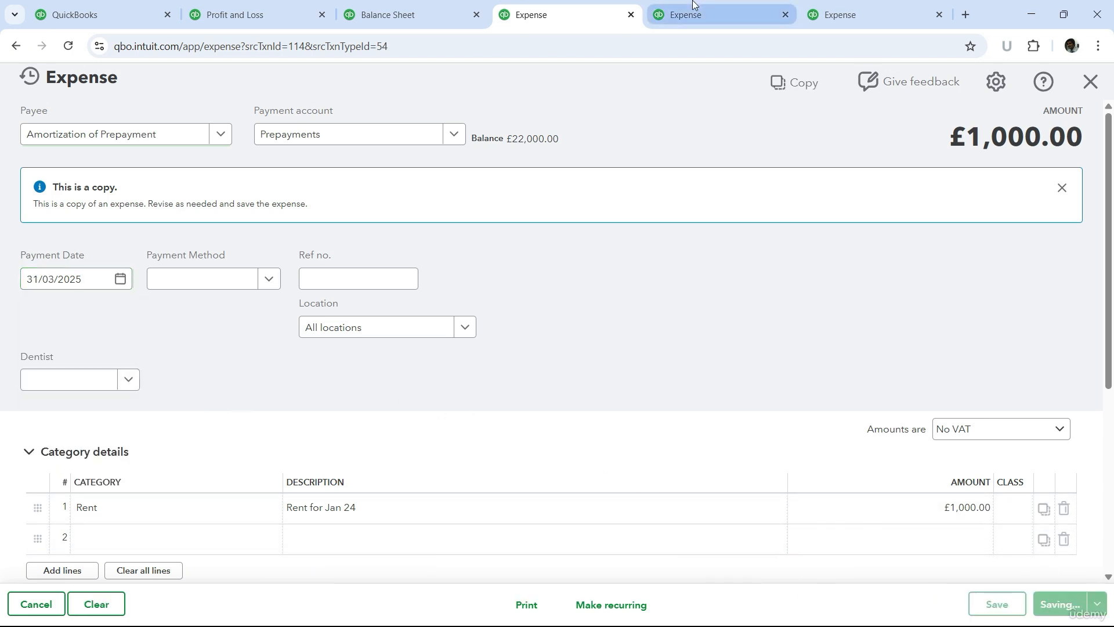
Step: In the second duplicate expense tab, copy the amortization expense with payment date 30/04/2025 and save and close it
left_click(713, 23)
left_click(645, 604)
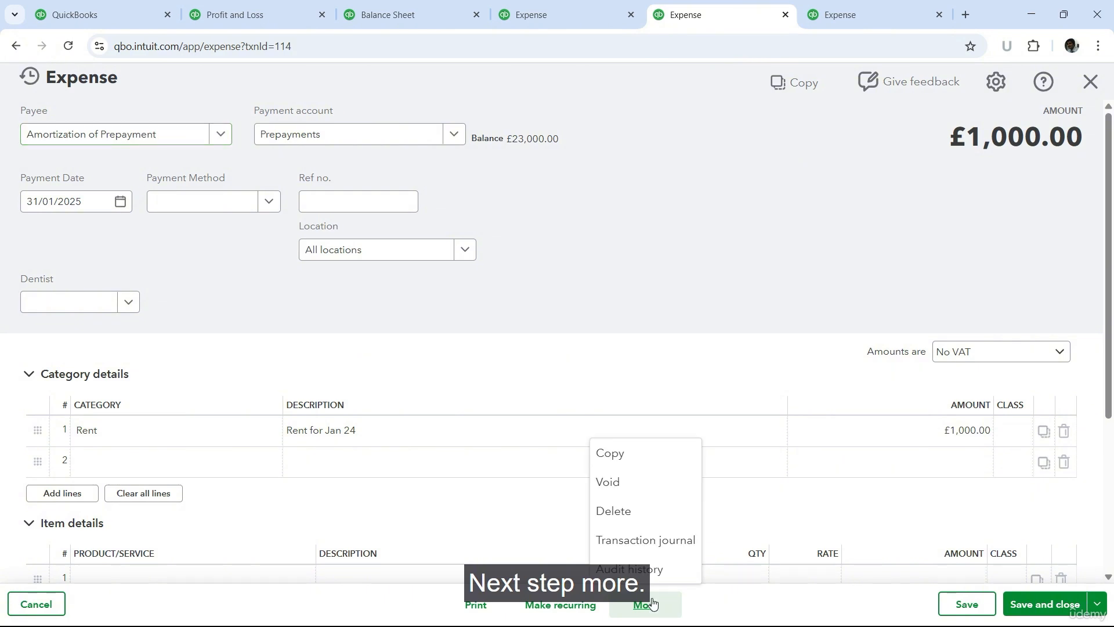
left_click(637, 463)
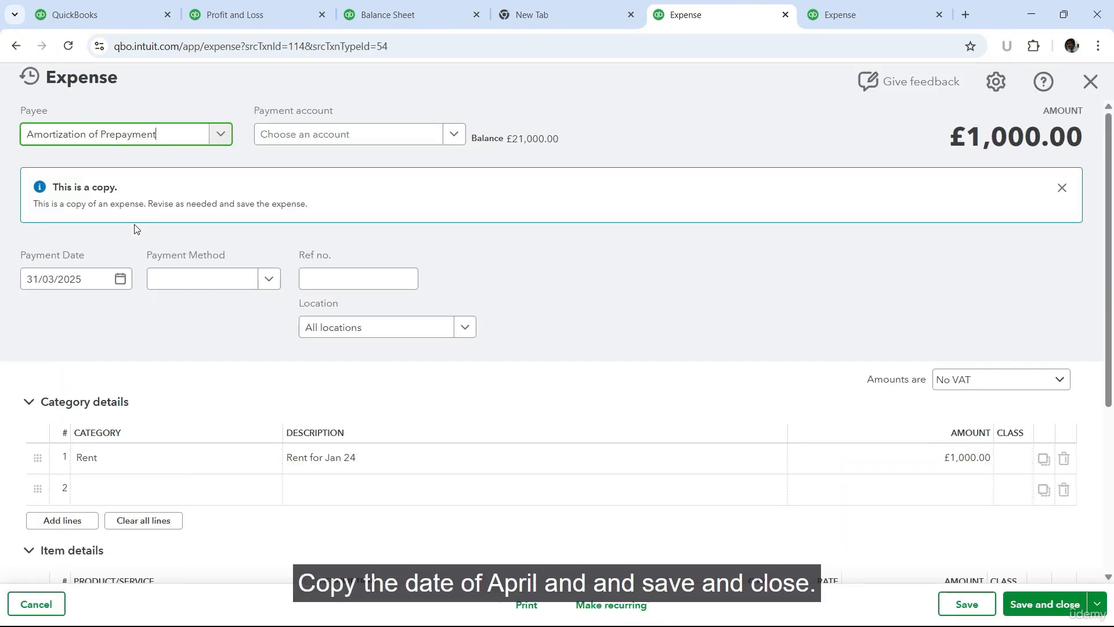
left_click(120, 279)
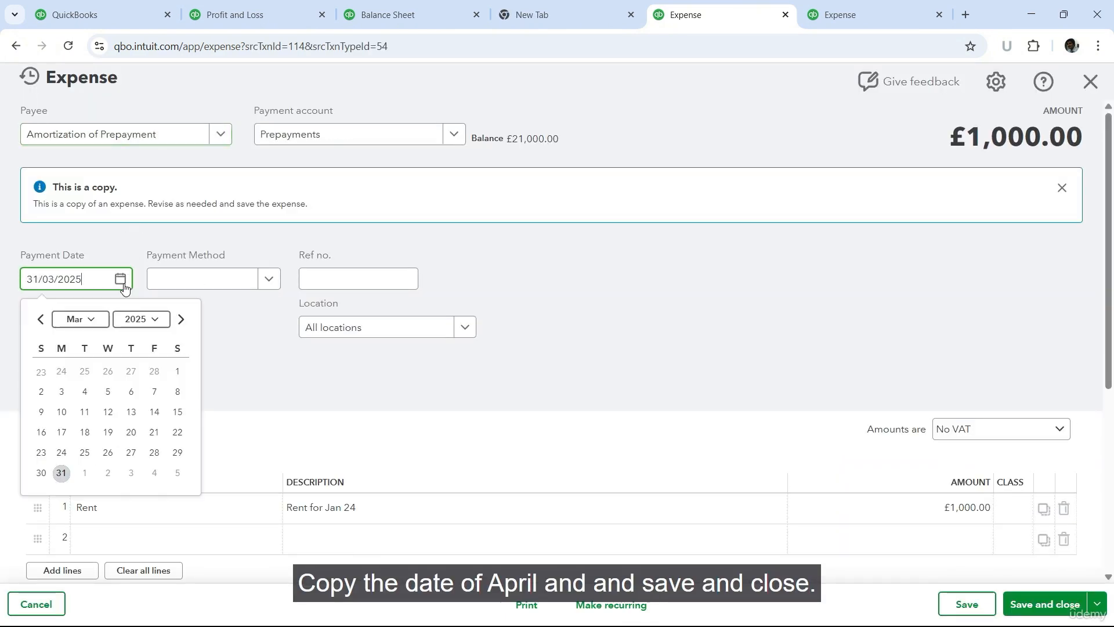
left_click(181, 318)
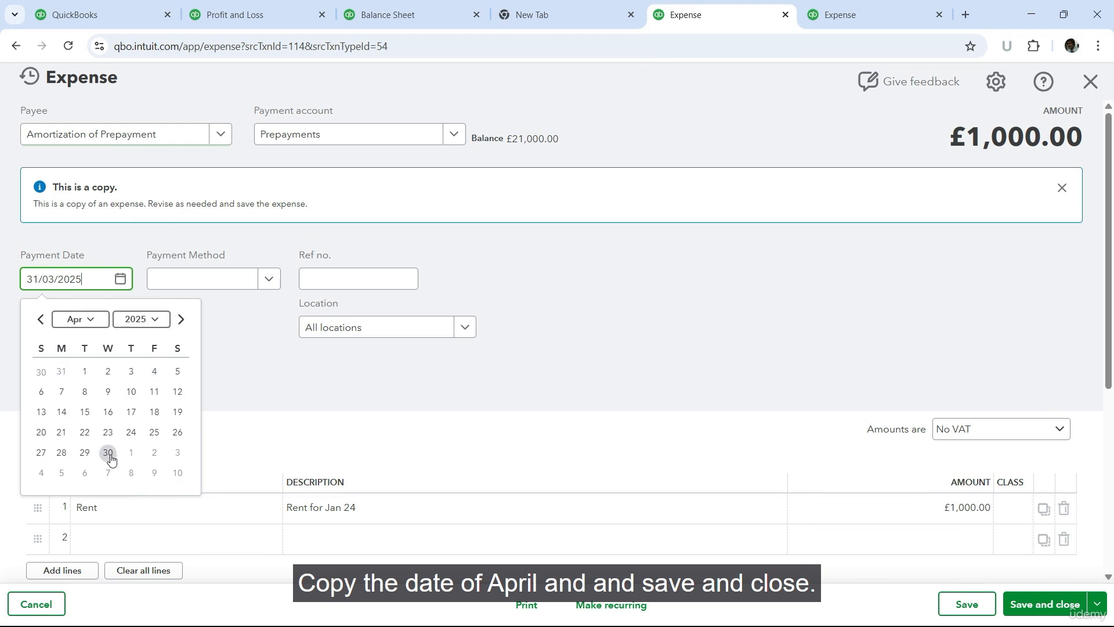
left_click(109, 452)
left_click(1038, 604)
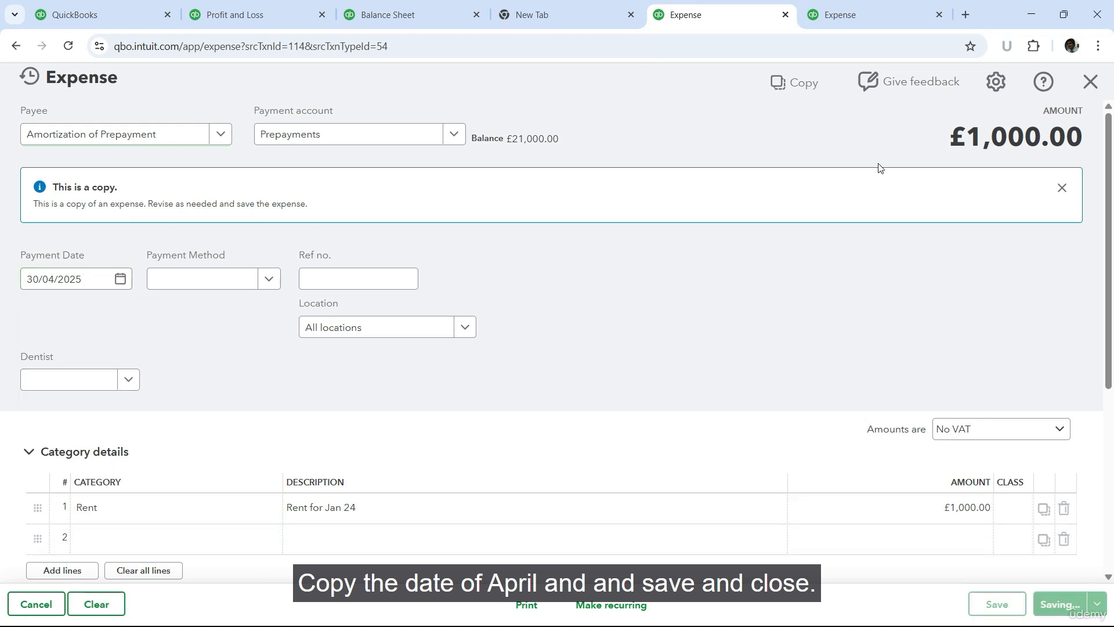
Step: In the last duplicate expense tab, copy the amortization expense with payment date 31/05/2025 and save and close it
left_click(862, 5)
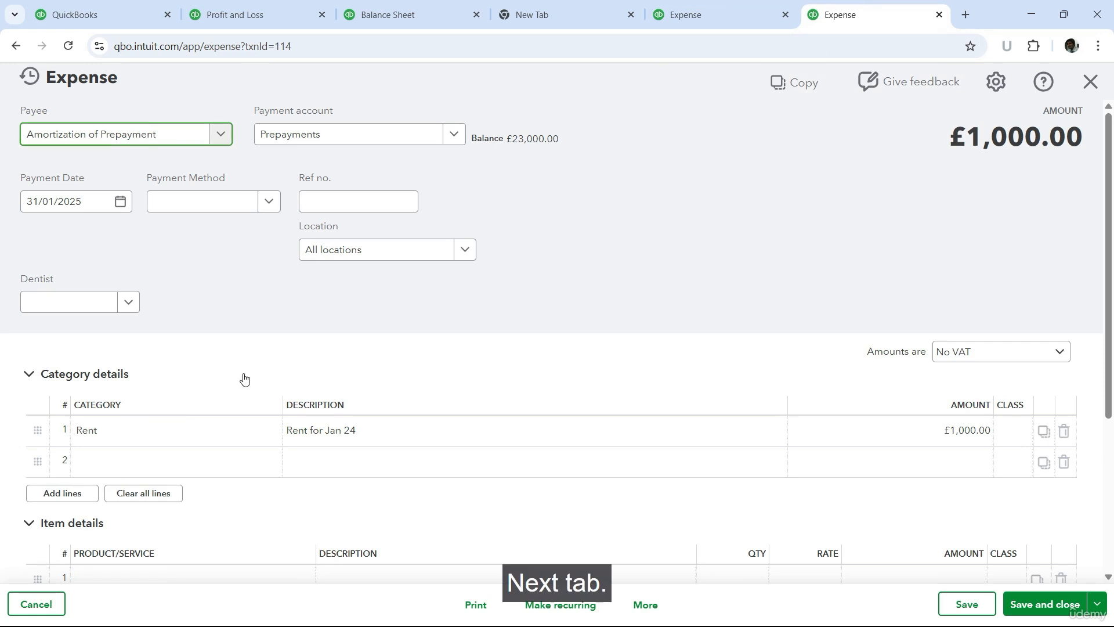
left_click(645, 604)
left_click(628, 457)
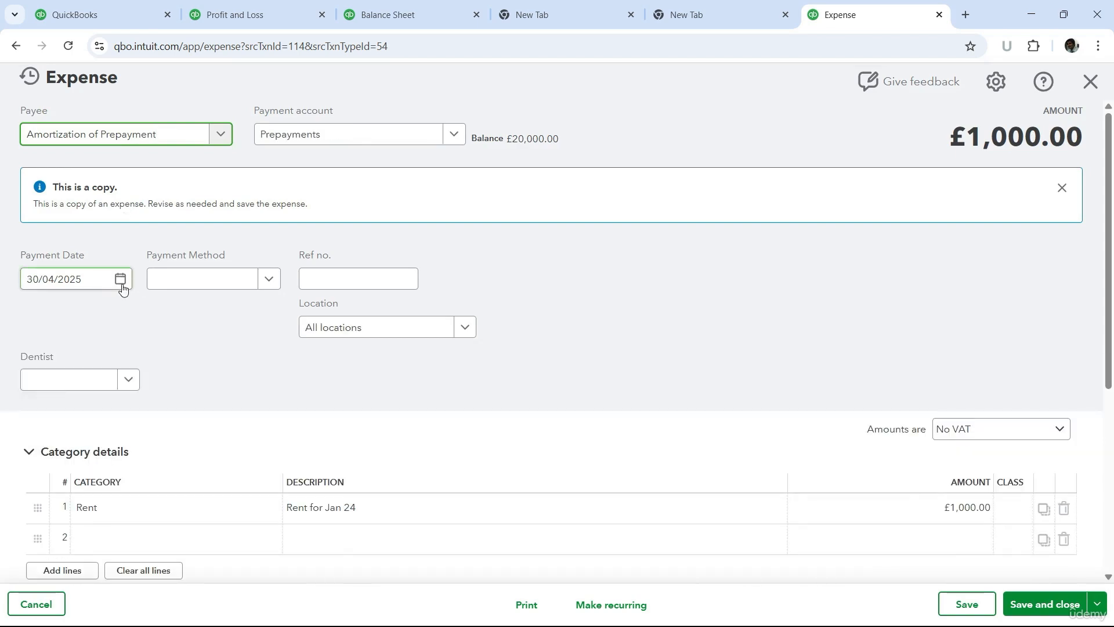
left_click(121, 284)
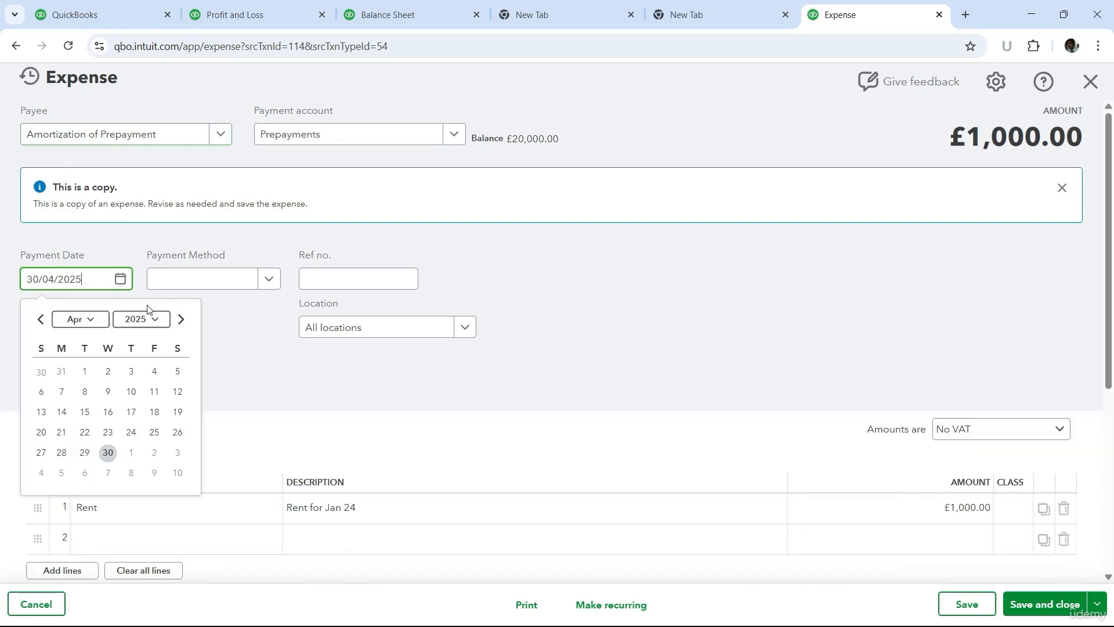
left_click(181, 319)
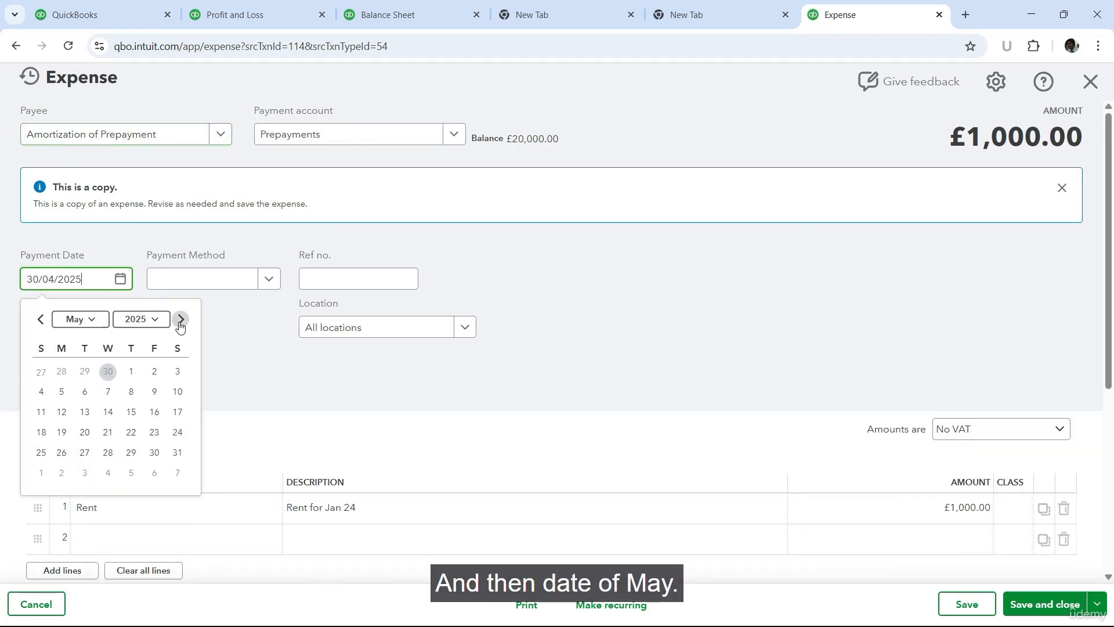
left_click(178, 452)
left_click(1045, 604)
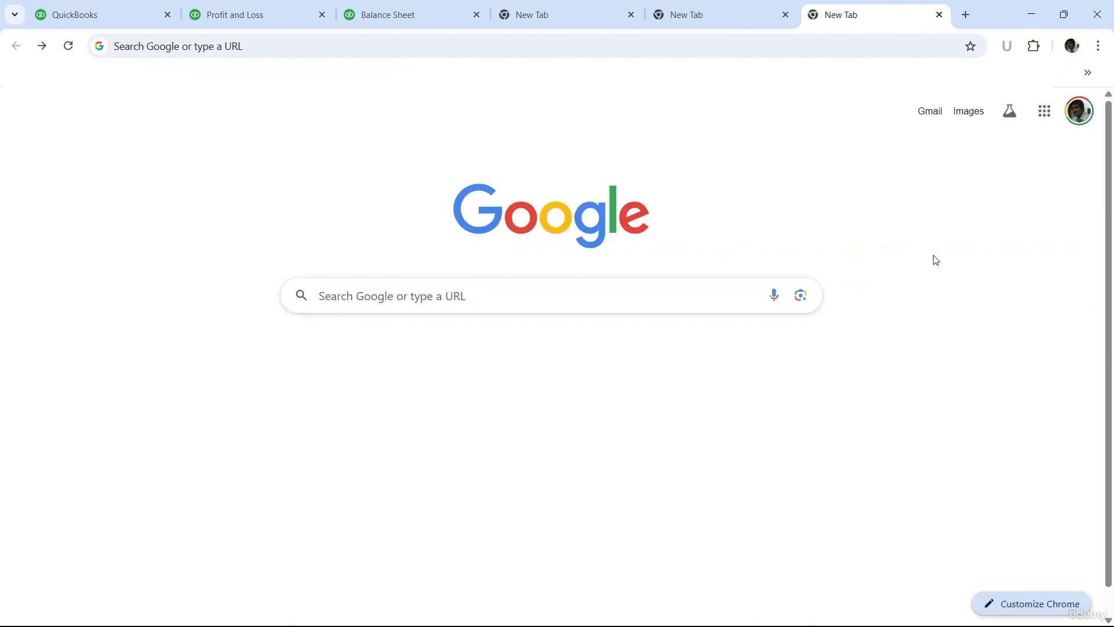
Step: Close the three blank browser tabs and check the recent transactions on the home page for the five monthly amortization expenses
left_click(632, 15)
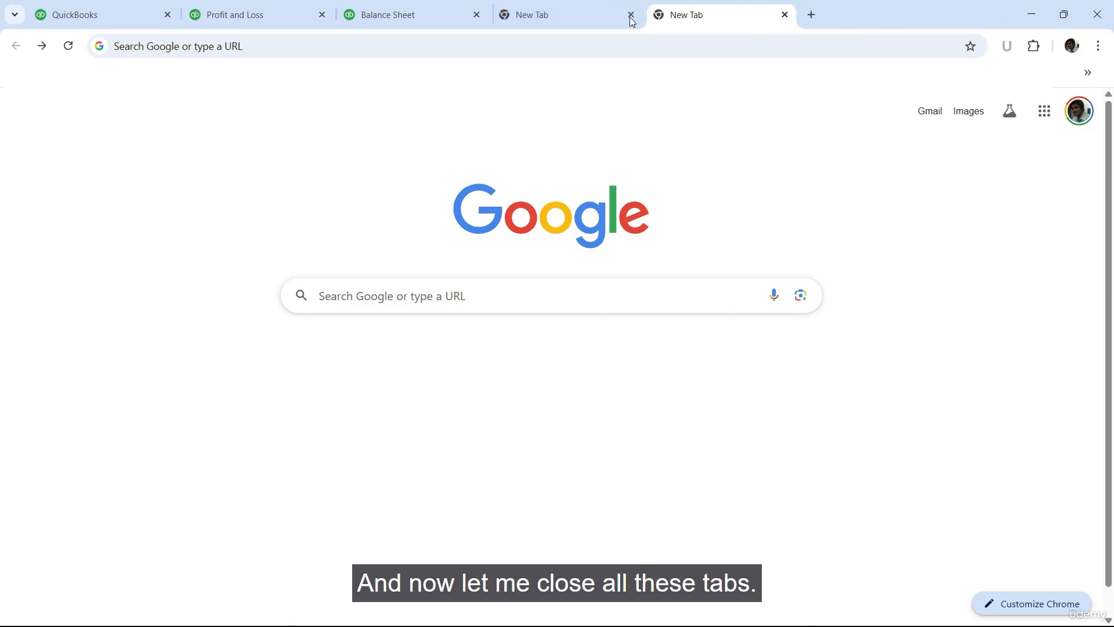
left_click(631, 14)
left_click(632, 14)
left_click(116, 7)
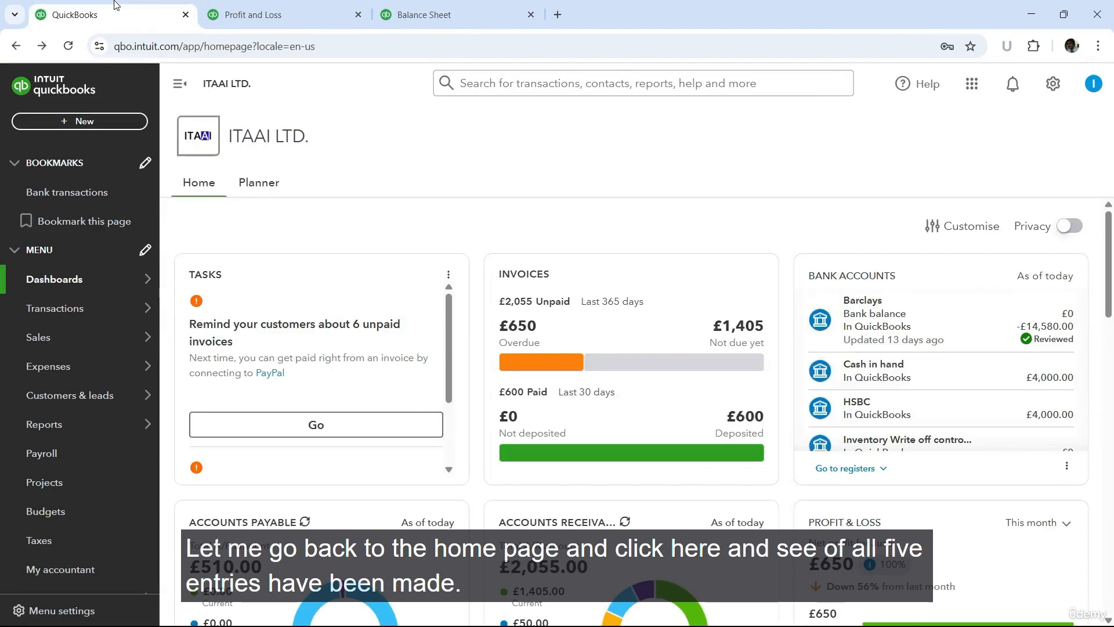
left_click(450, 83)
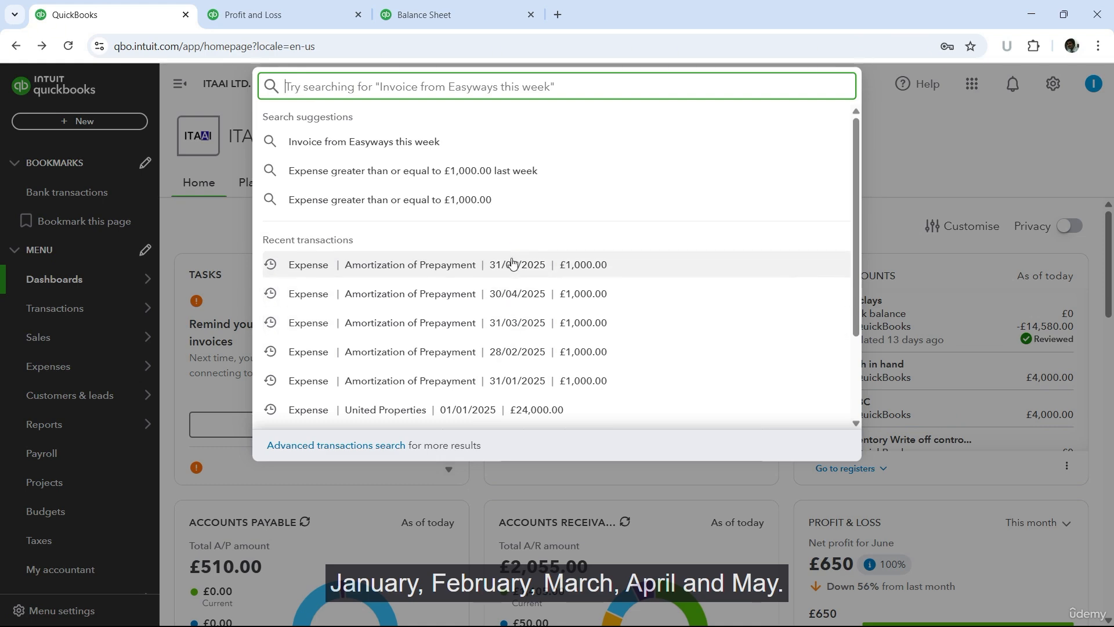
Step: Run the Profit and Loss report to 31/05/2025 and check the rent expense
left_click(310, 10)
left_click(514, 198)
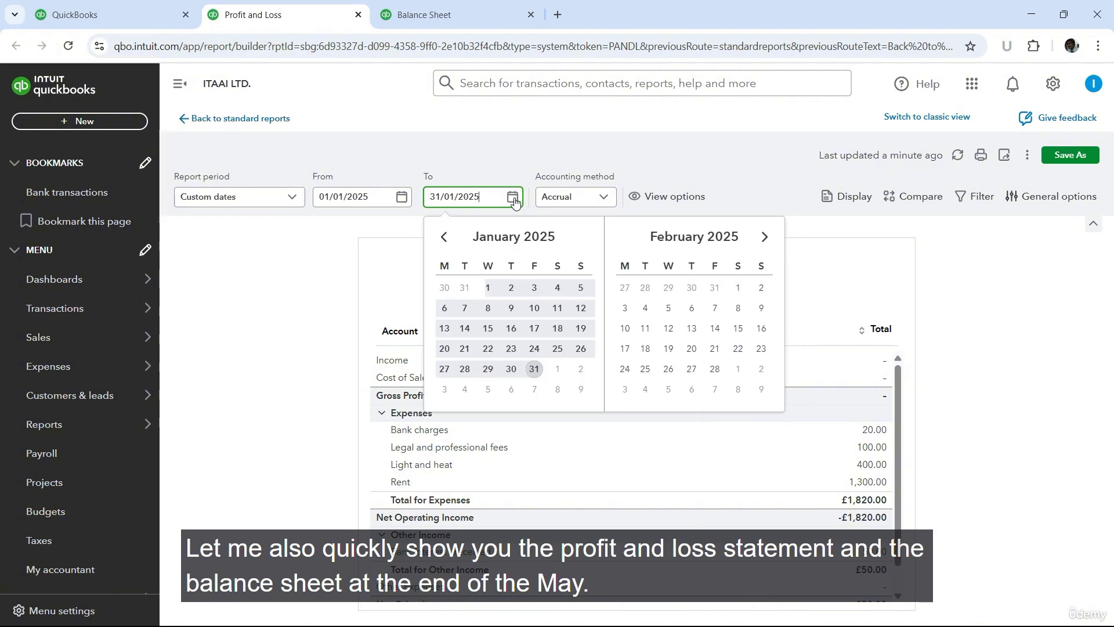
left_click(764, 237)
left_click(765, 237)
left_click(764, 237)
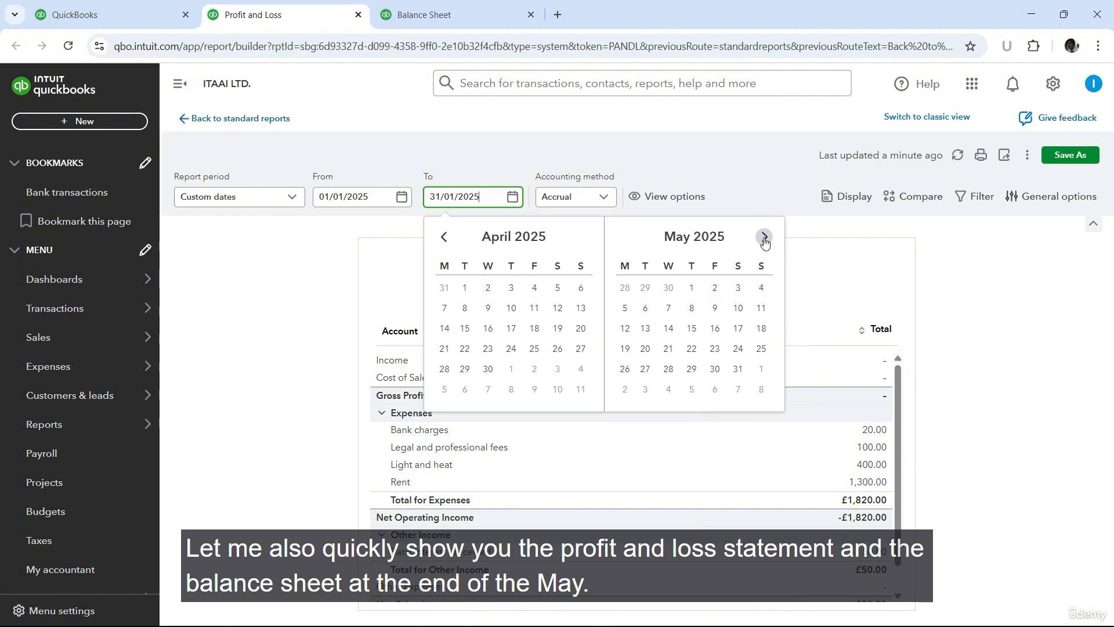
left_click(739, 371)
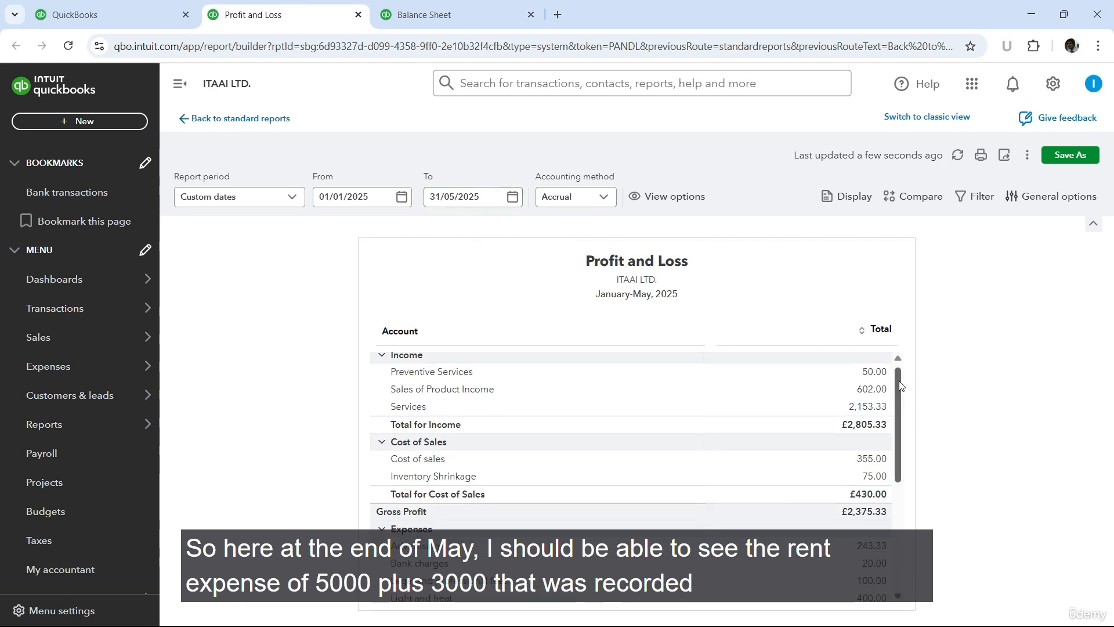
scroll(892, 398, "down", 5)
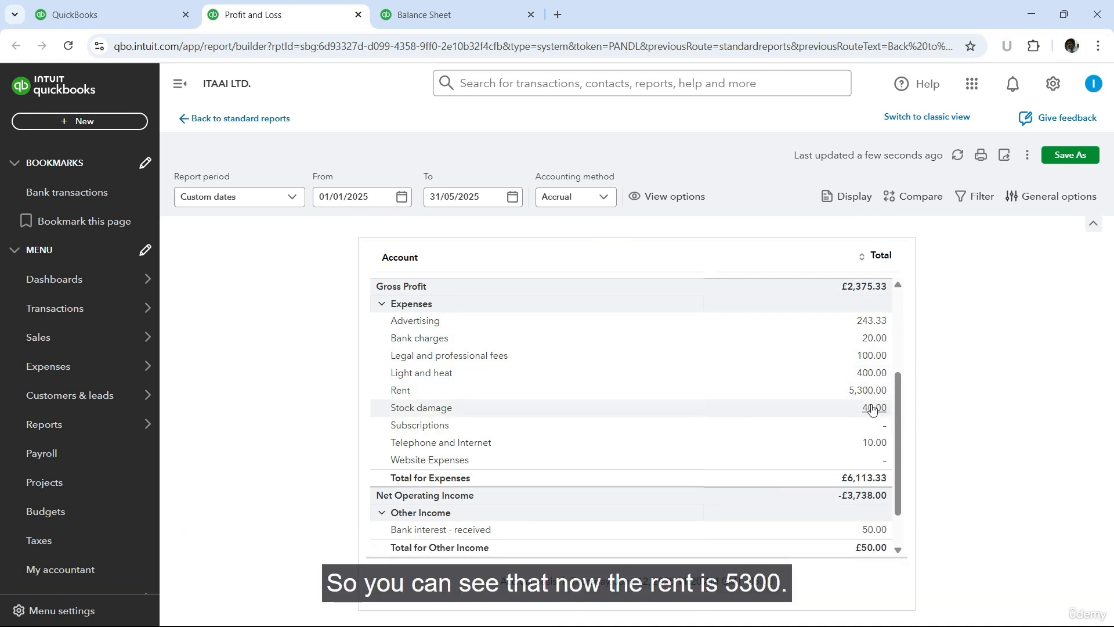
Step: Run the Balance Sheet report to 31/05/2025 and check the Prepayments balance under current assets
left_click(435, 15)
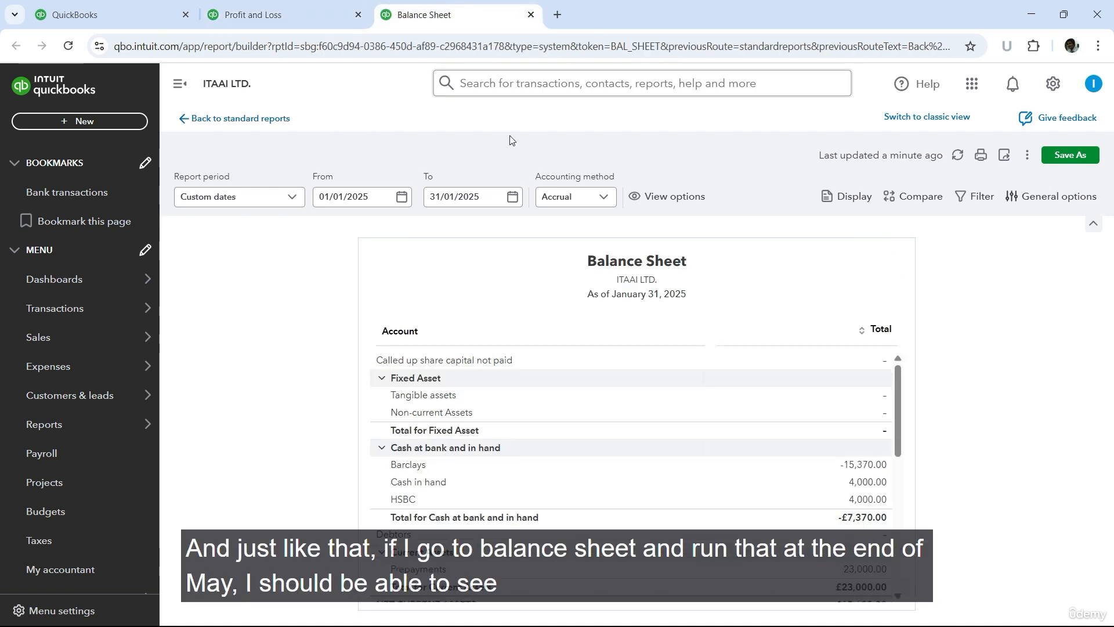
left_click(512, 198)
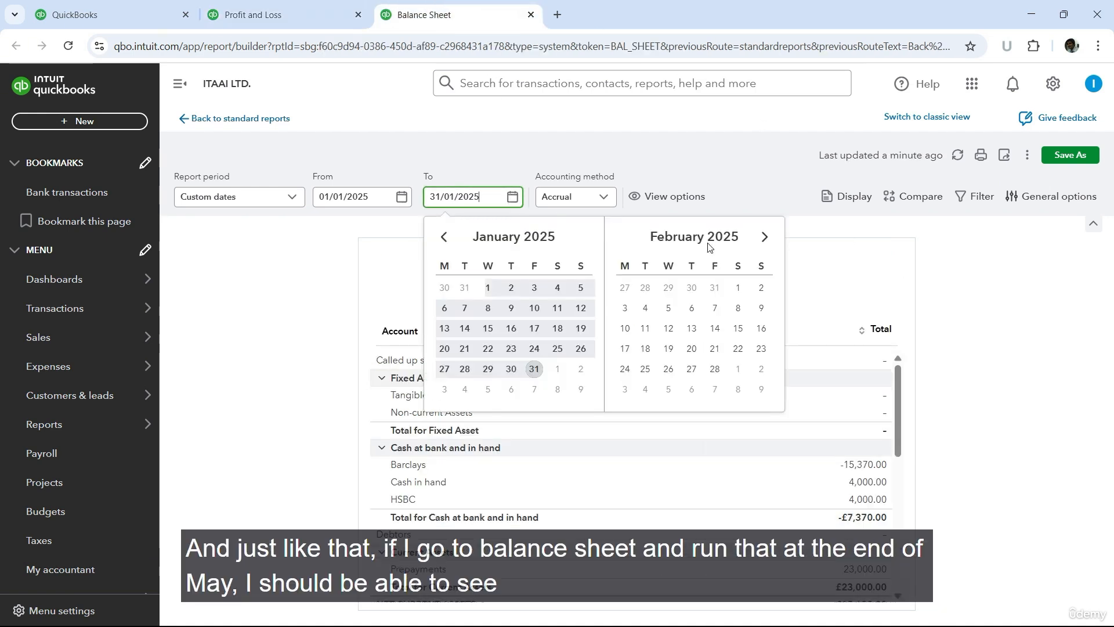
left_click(765, 236)
left_click(764, 237)
left_click(764, 237)
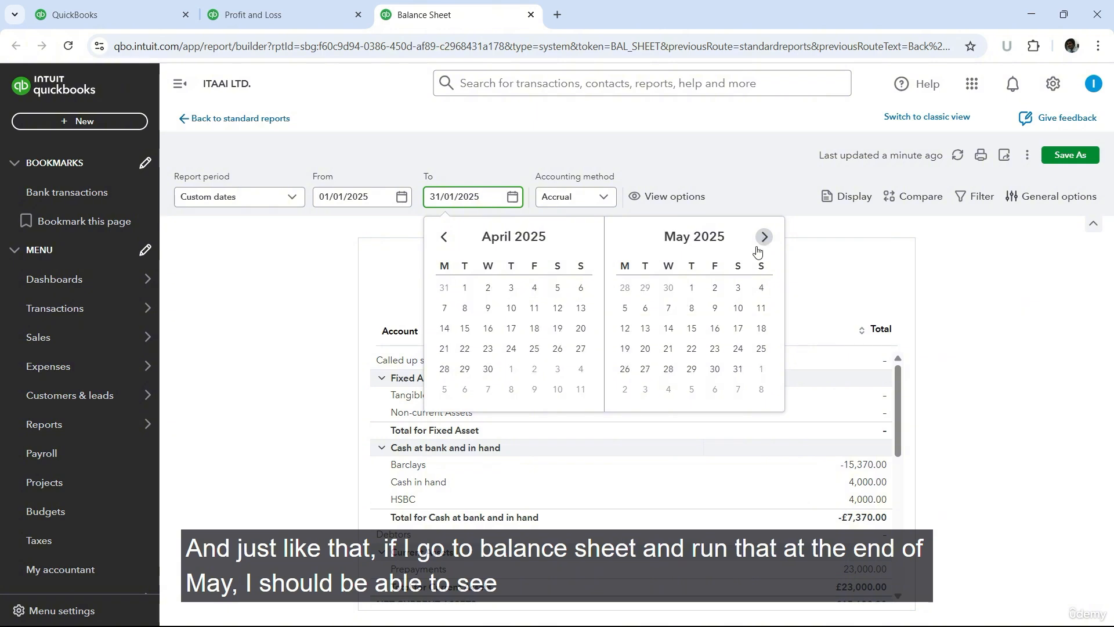
left_click(738, 370)
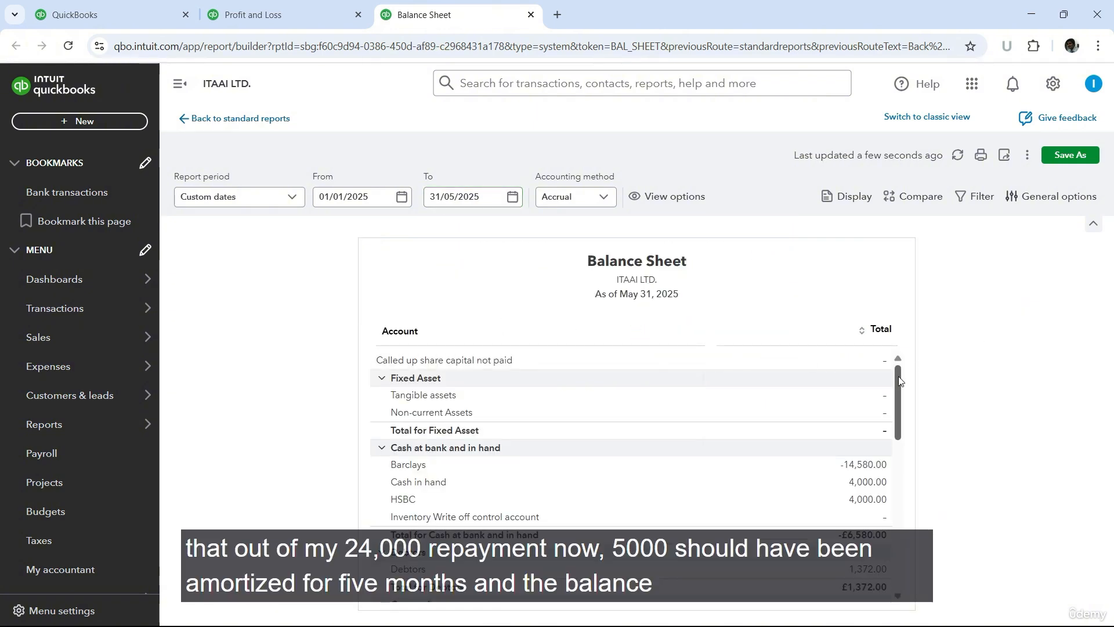
scroll(896, 380, "down", 5)
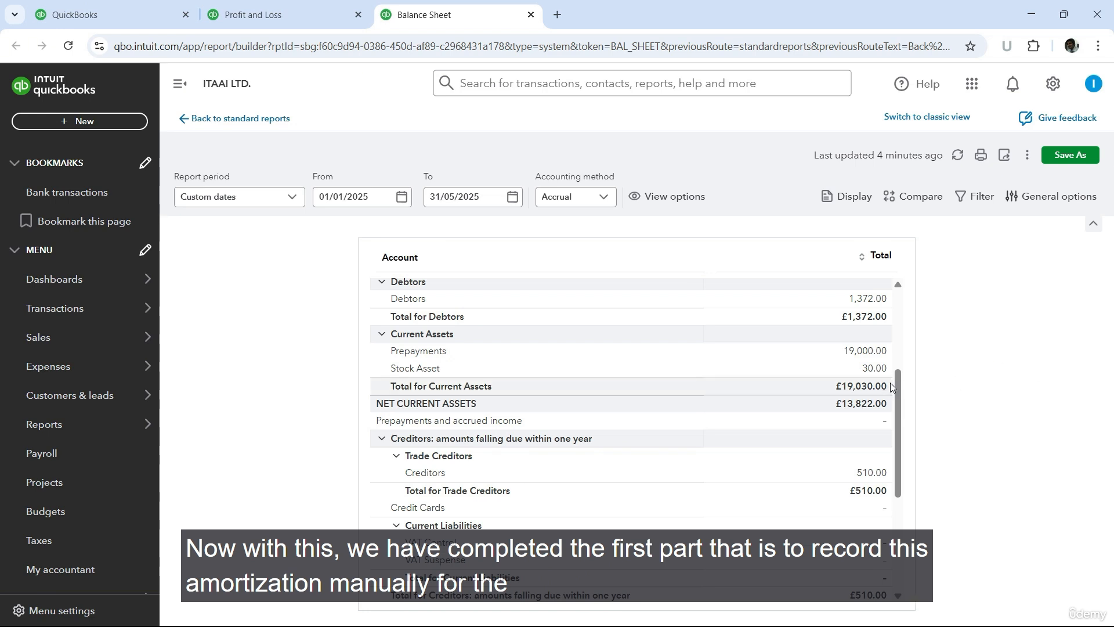
Step: Open the 31/05/2025 amortization expense, make it recurring, and name the template "Amortization of Prepaid rent"
left_click(124, 14)
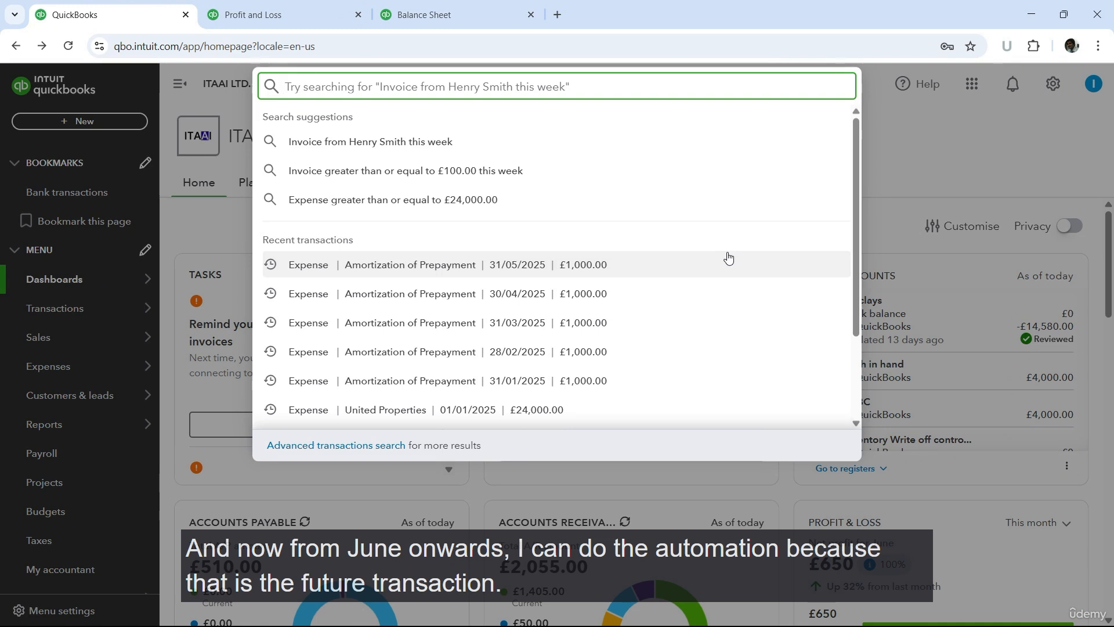
left_click(469, 268)
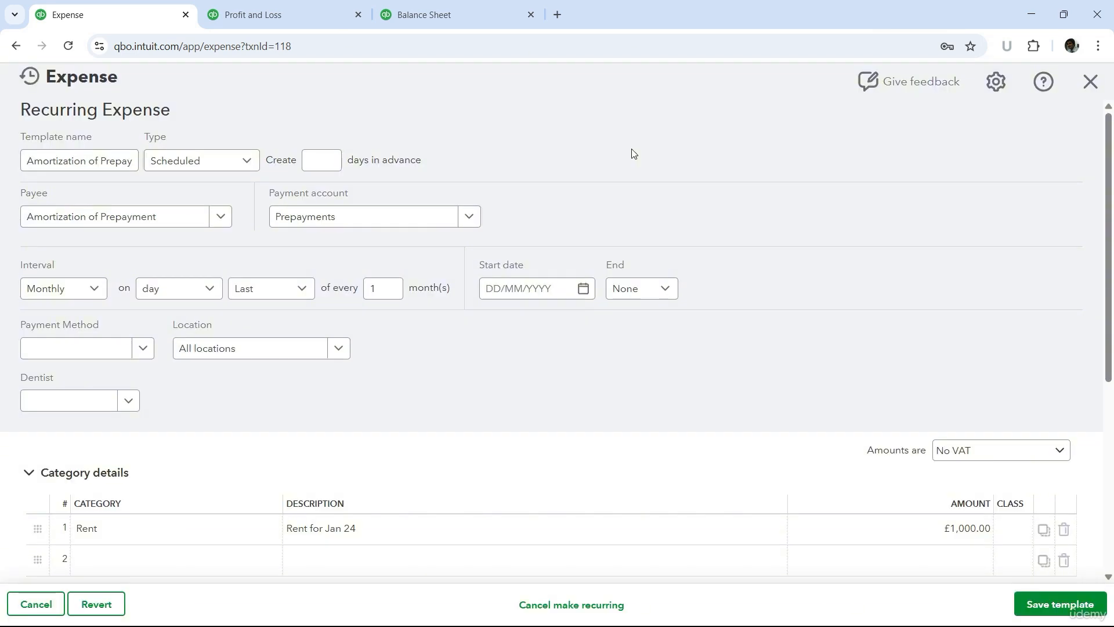
left_click(100, 161)
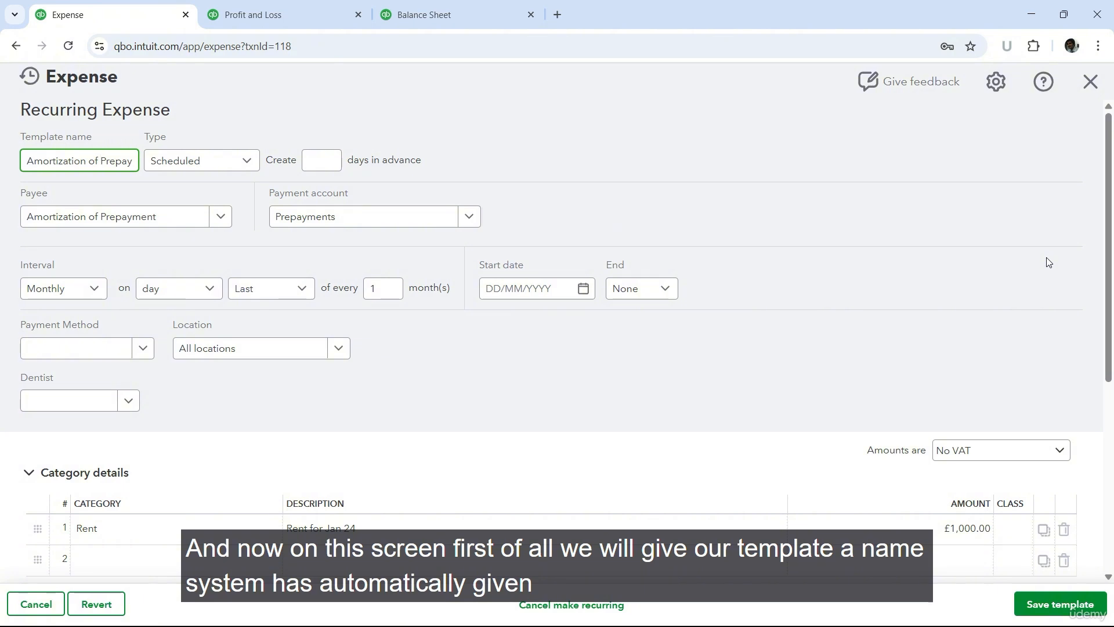
key("End")
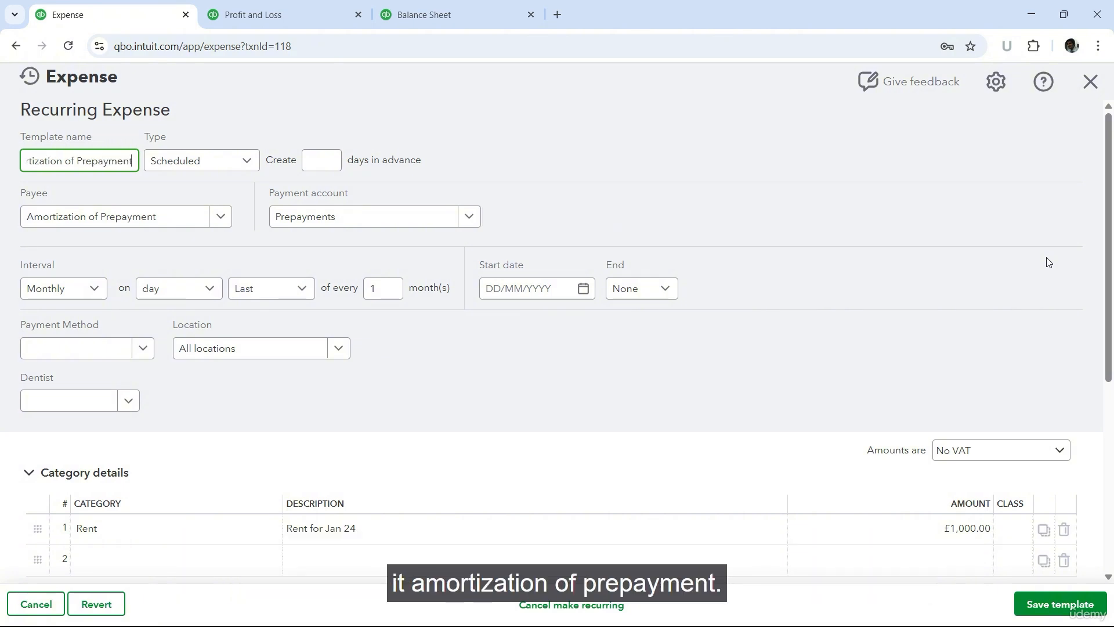
key("BackSpace")
key("BackSpace")
key("BackSpace")
key("BackSpace")
key("BackSpace")
key("BackSpace")
key("BackSpace")
key("BackSpace")
type("e")
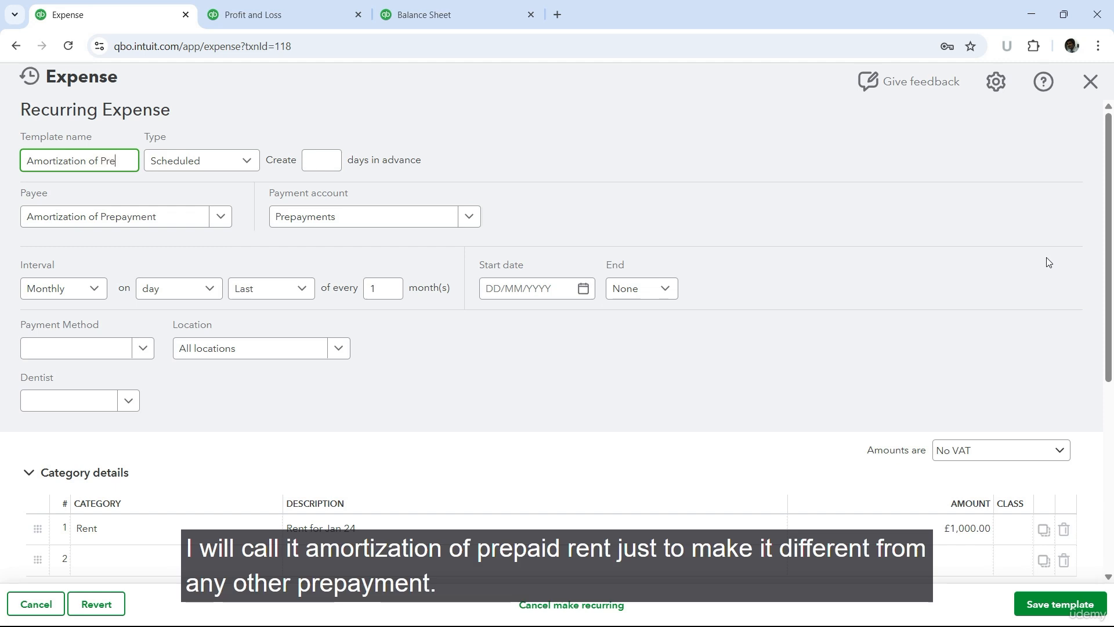
type("paid rent")
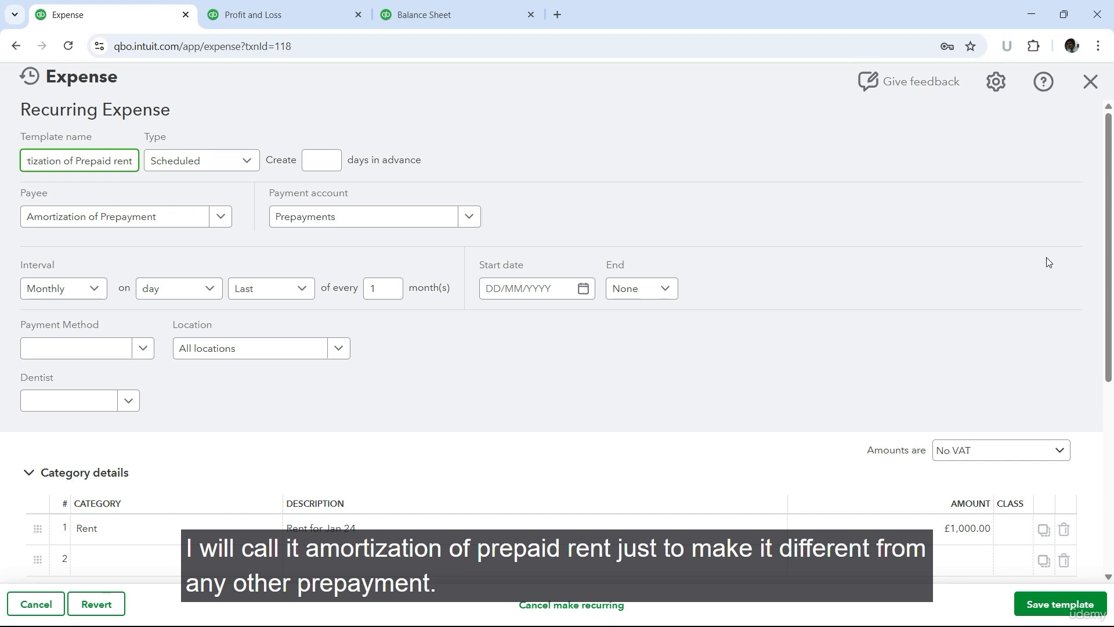
key("Tab")
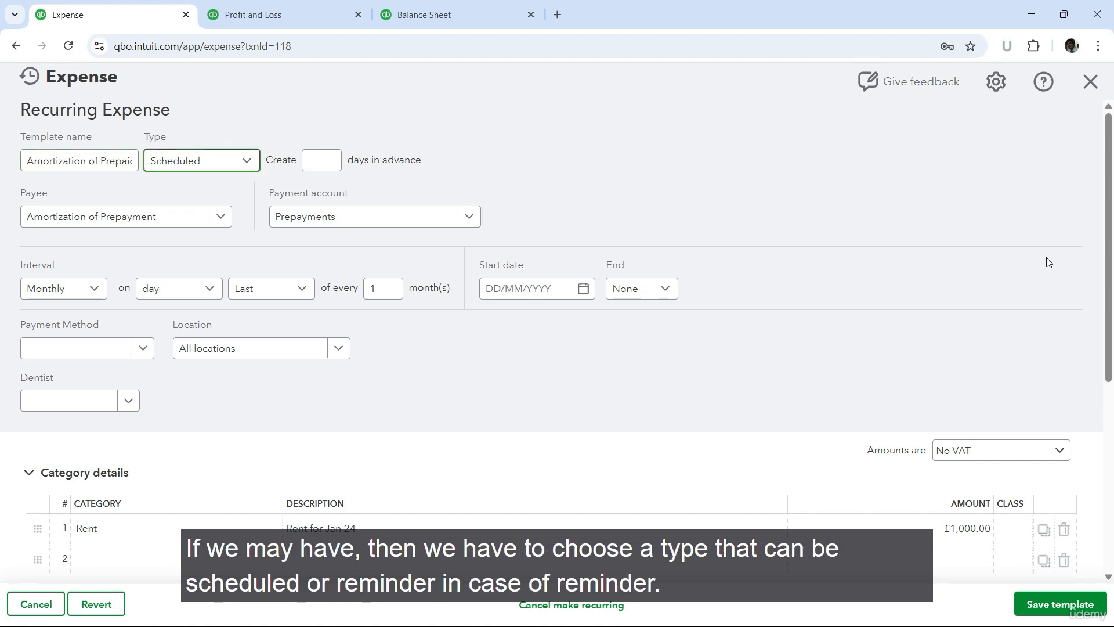
Step: Set the recurring expense's type to Scheduled, with a monthly interval on the last day of every month
left_click(257, 162)
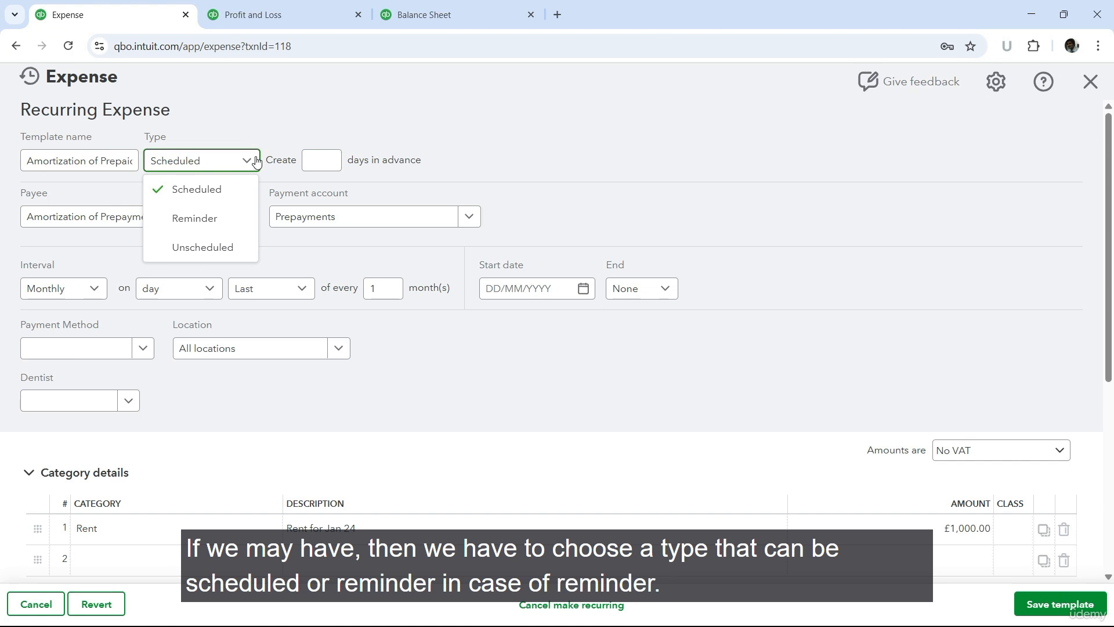
left_click(216, 191)
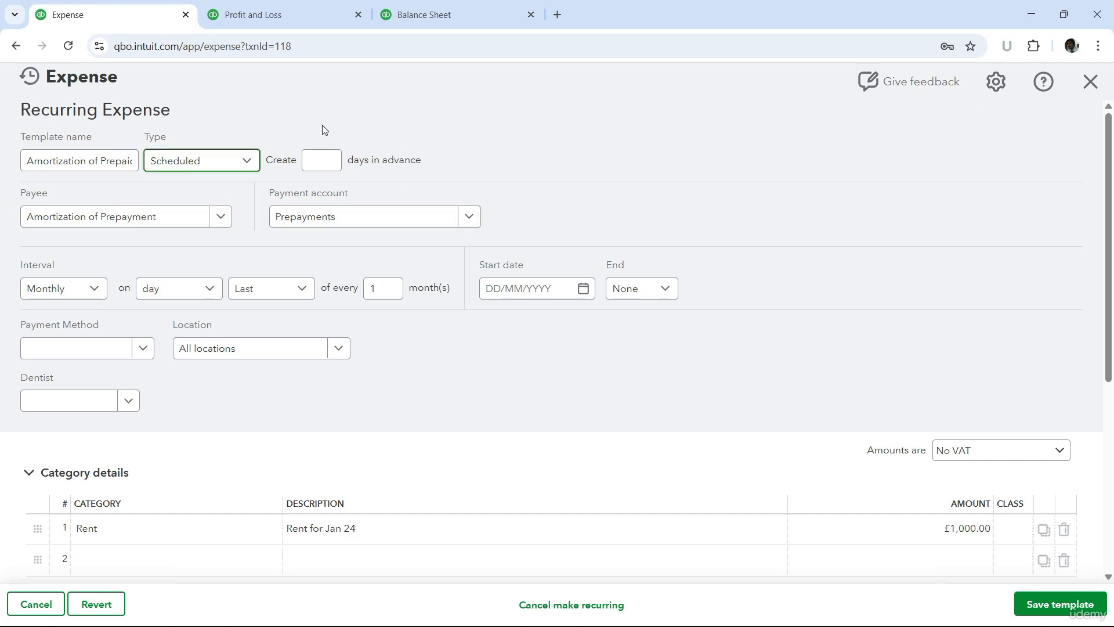
left_click(90, 291)
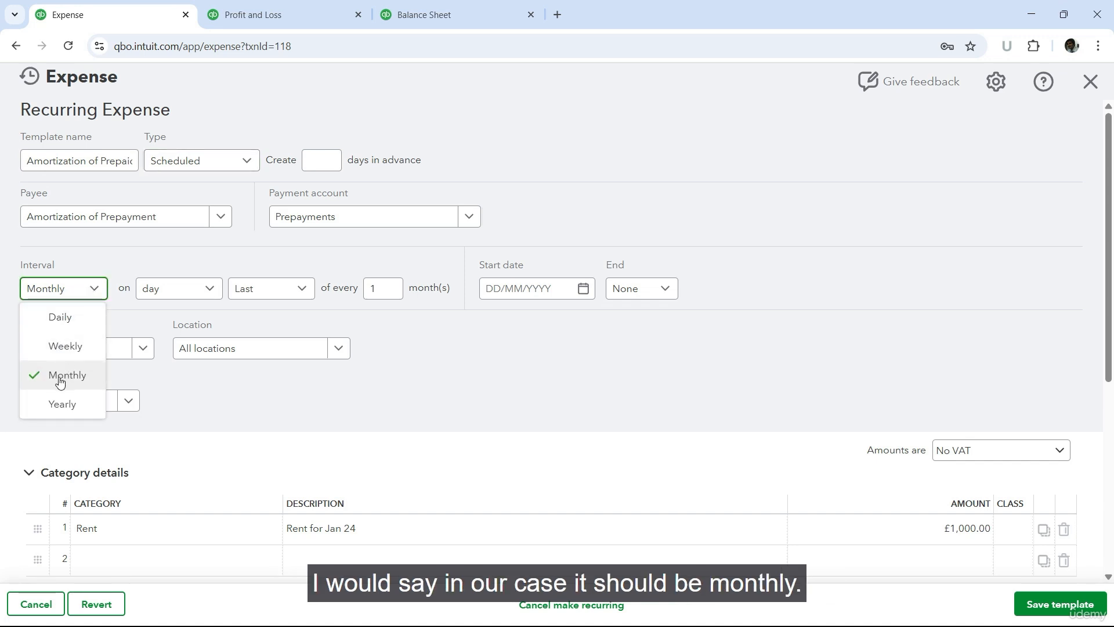
left_click(60, 377)
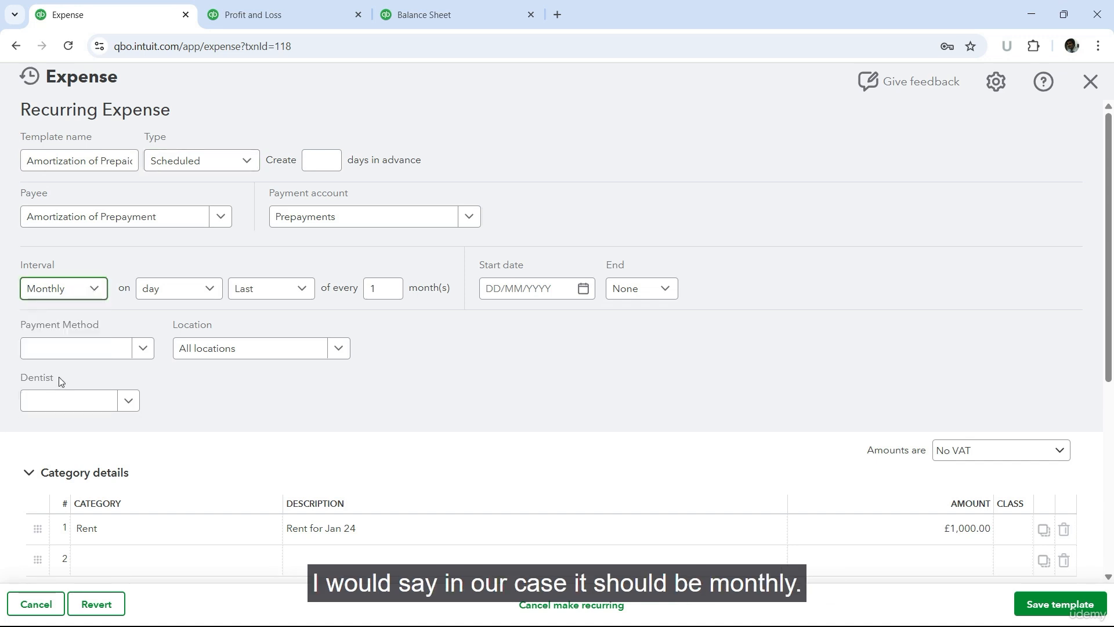
left_click(206, 294)
left_click(207, 294)
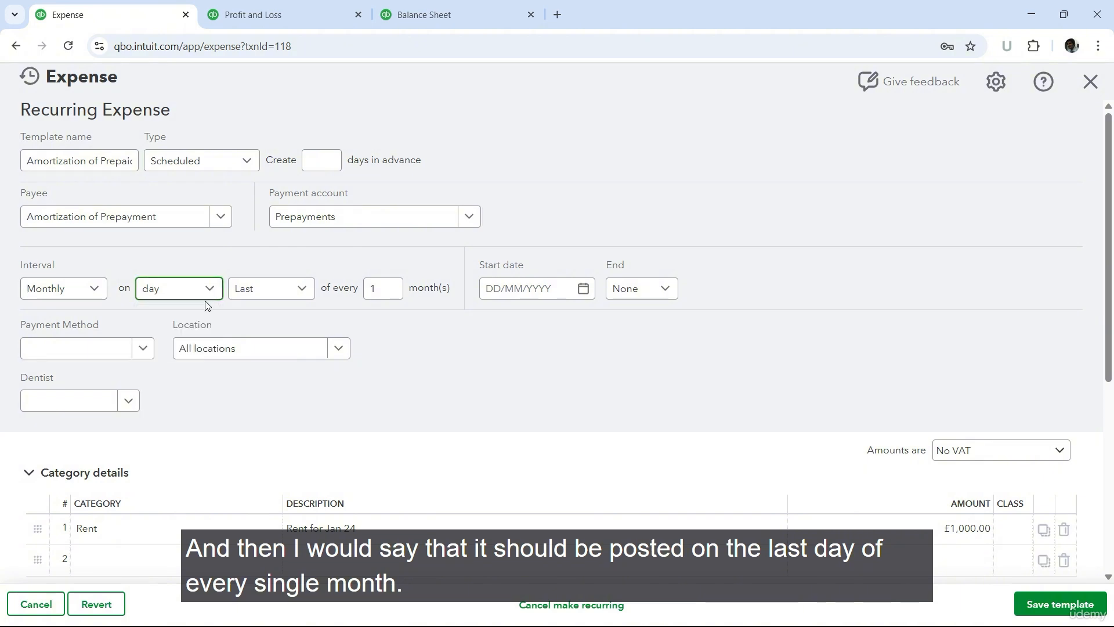
left_click(303, 290)
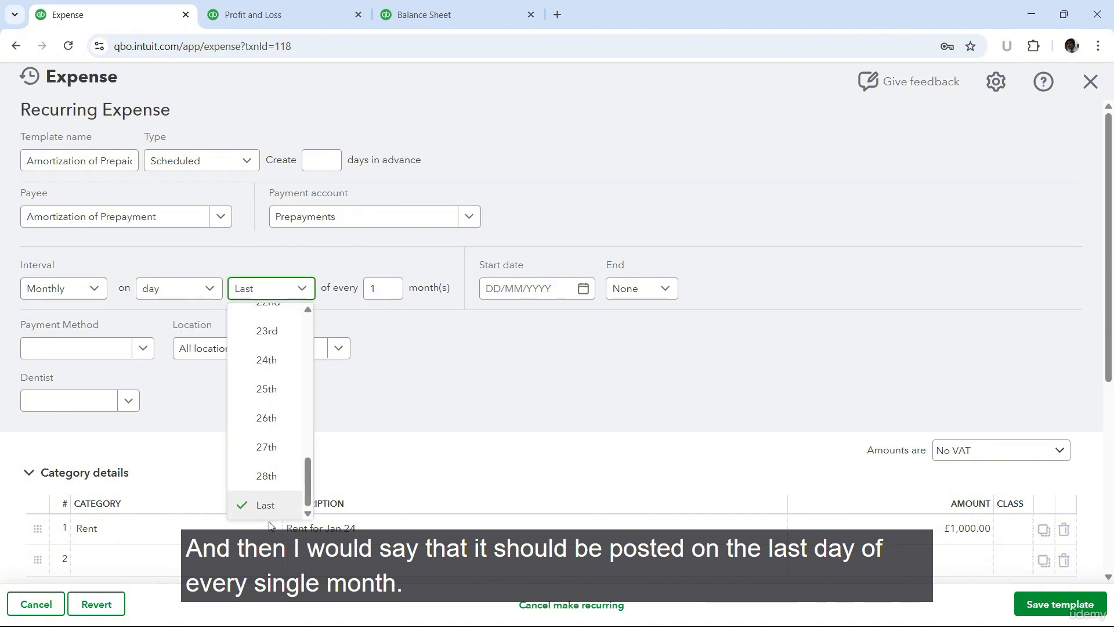
left_click(266, 505)
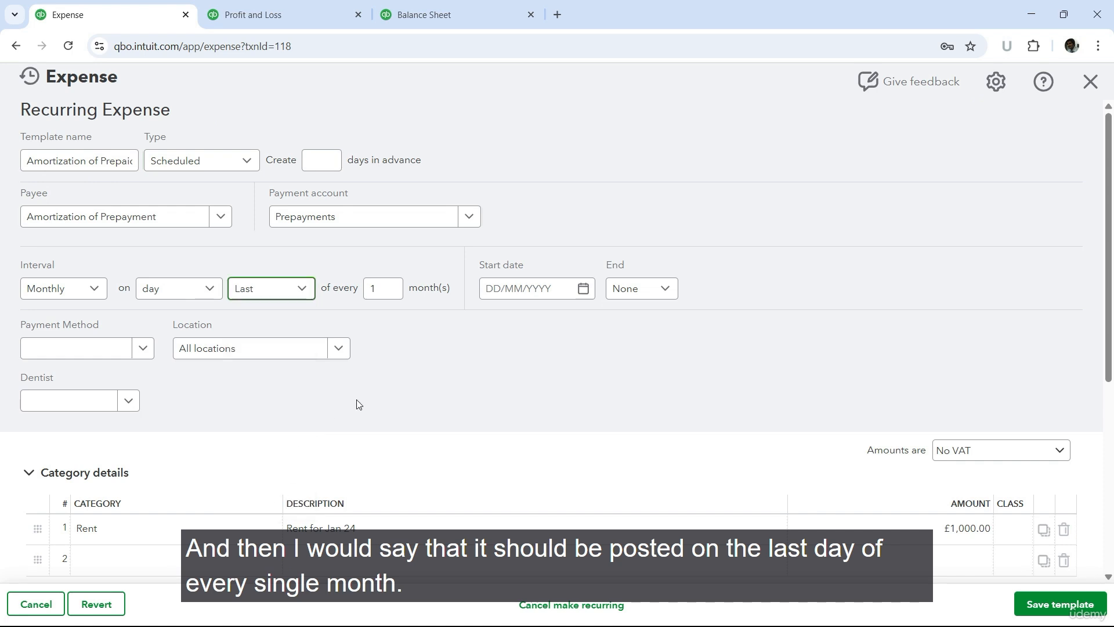
Step: Try the first Monday option for the monthly interval, look at the weekday choices, and return to the day option
left_click(194, 288)
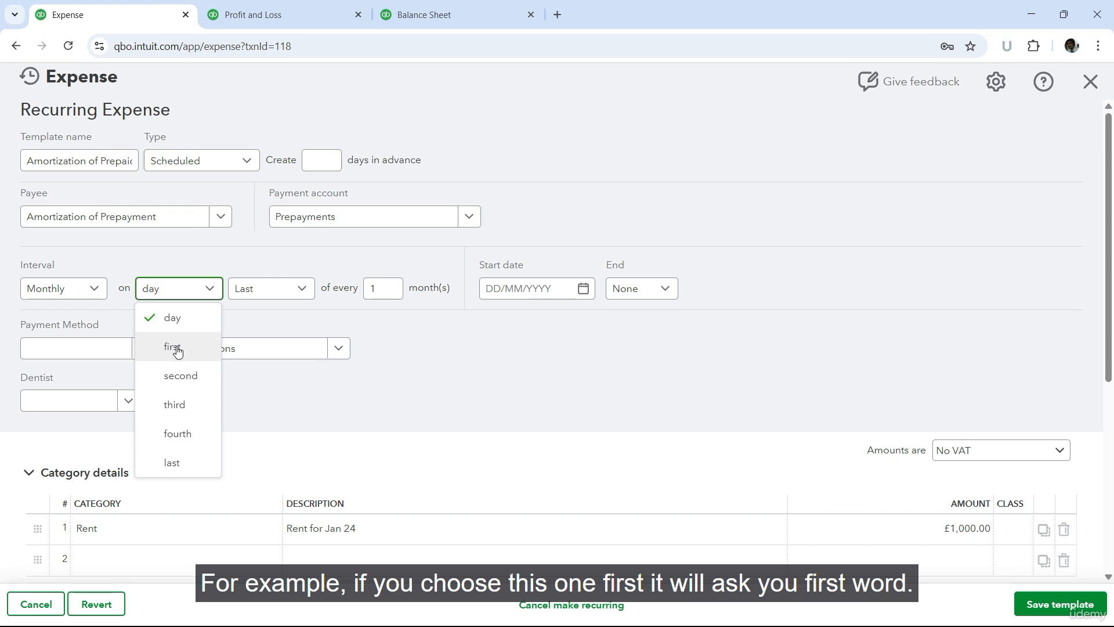
left_click(377, 325)
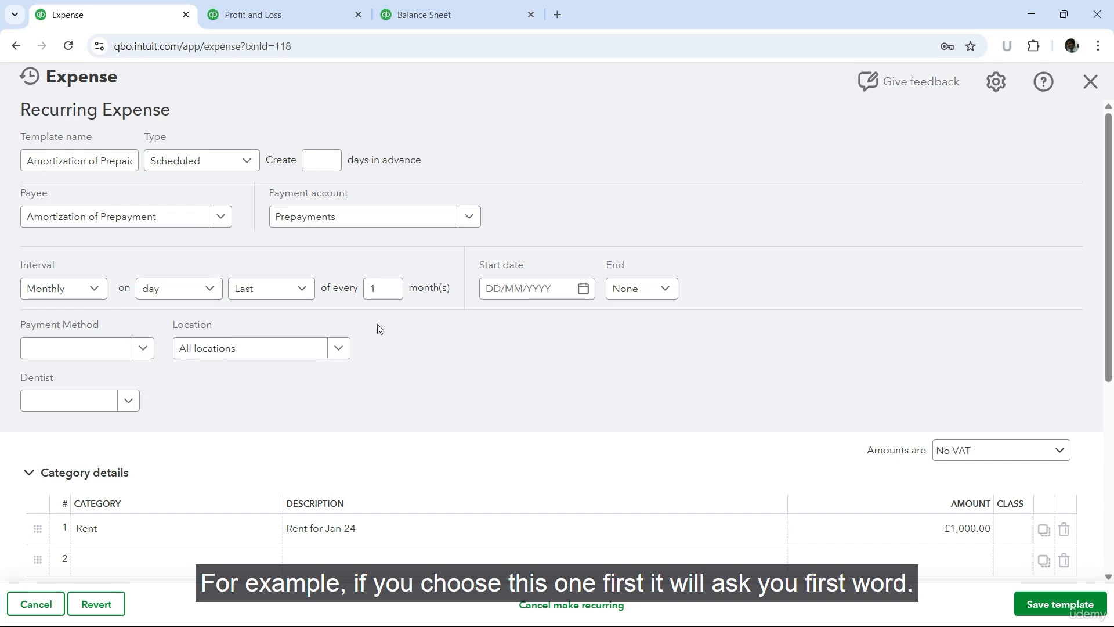
left_click(203, 289)
left_click(183, 347)
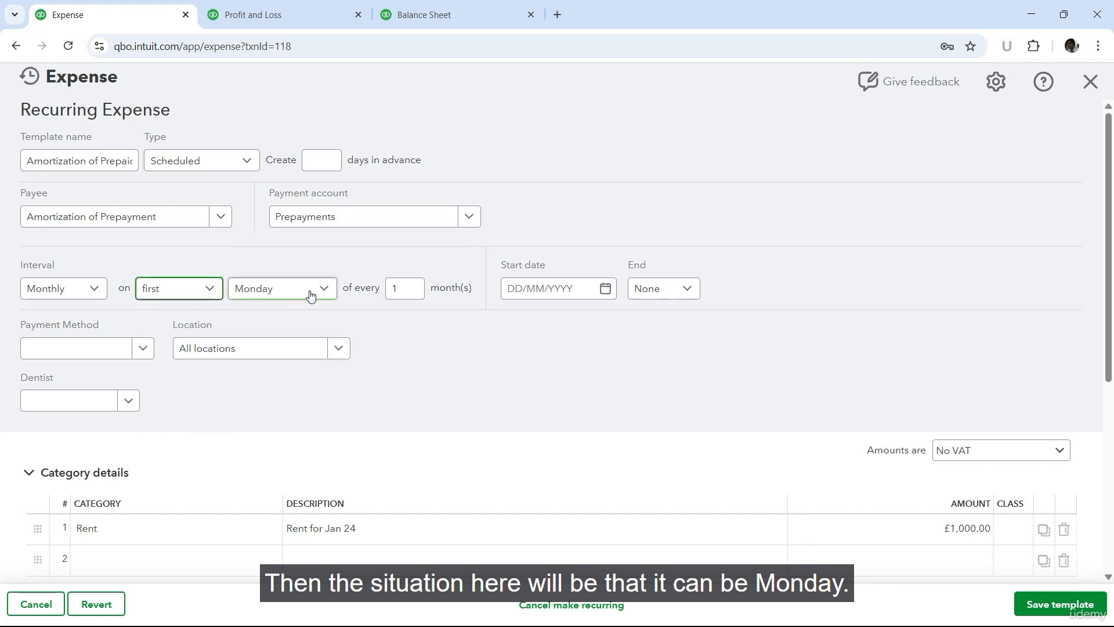
left_click(312, 291)
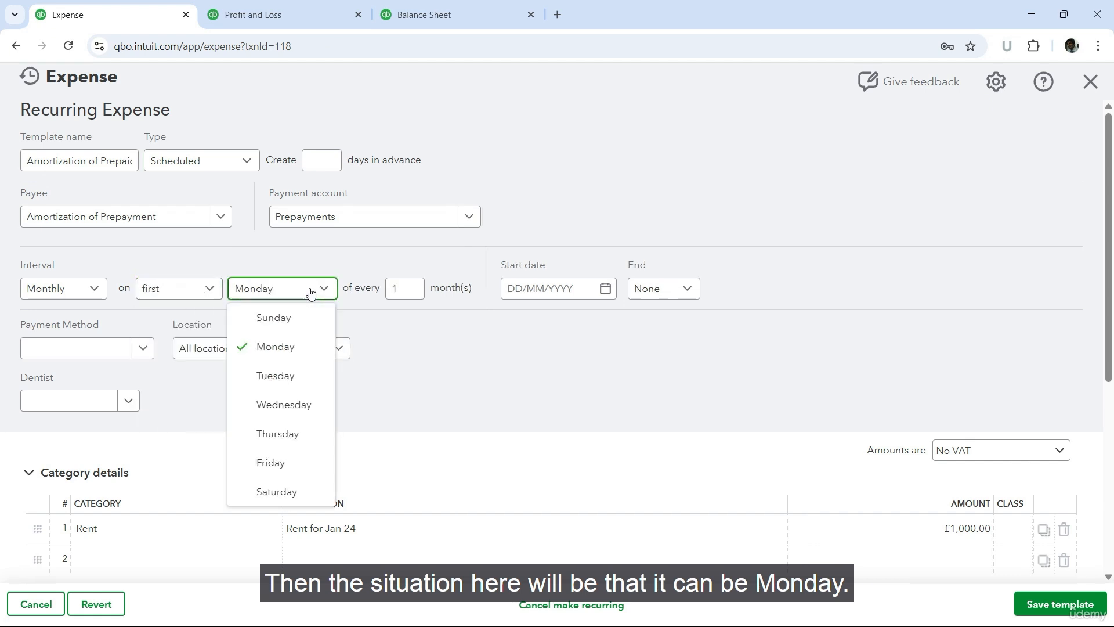
left_click(205, 288)
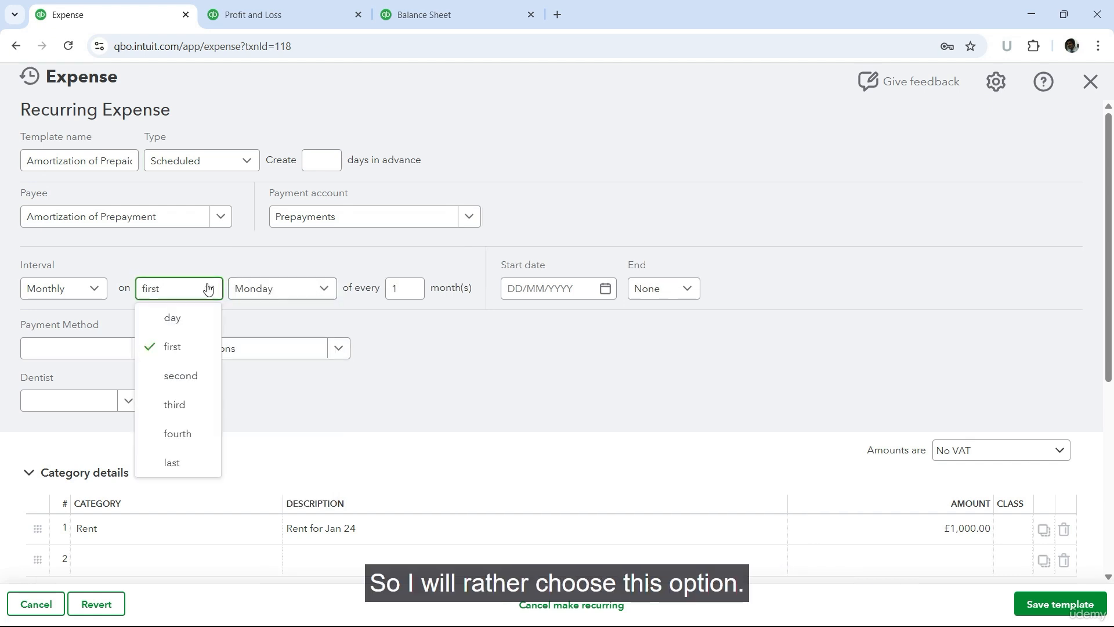
left_click(175, 318)
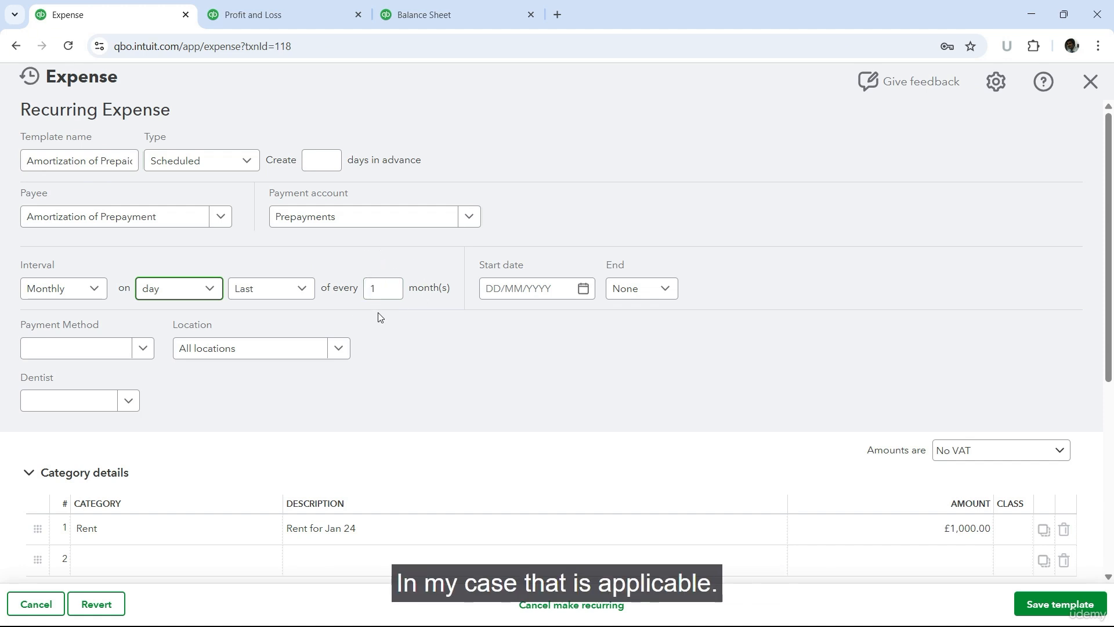
Step: Set the recurring expense's start date to 30/06/2025
left_click(586, 295)
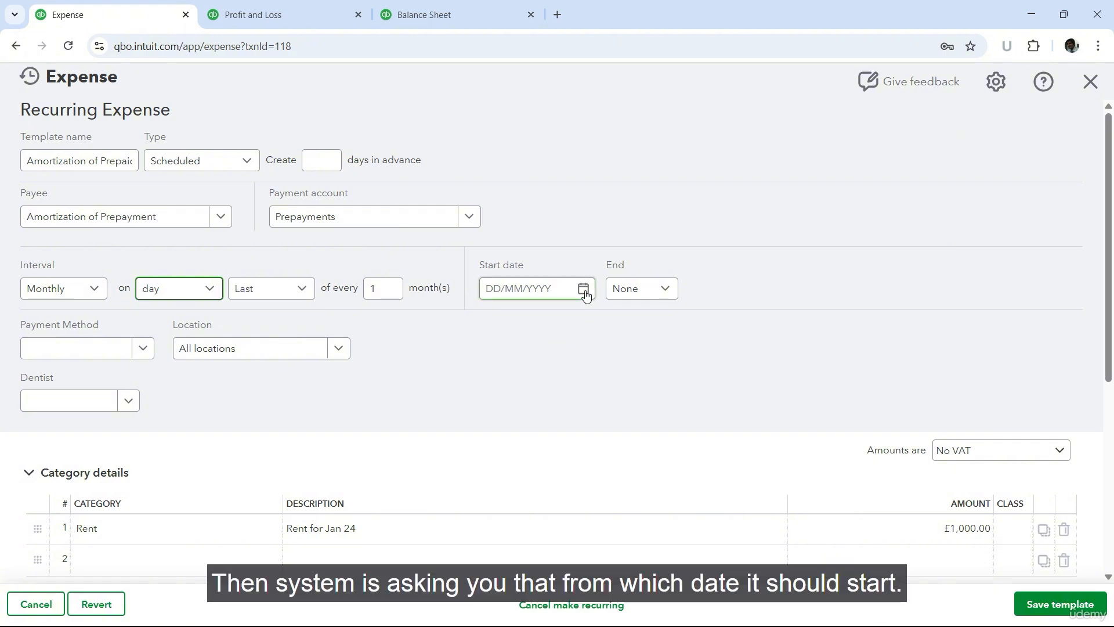
left_click(585, 290)
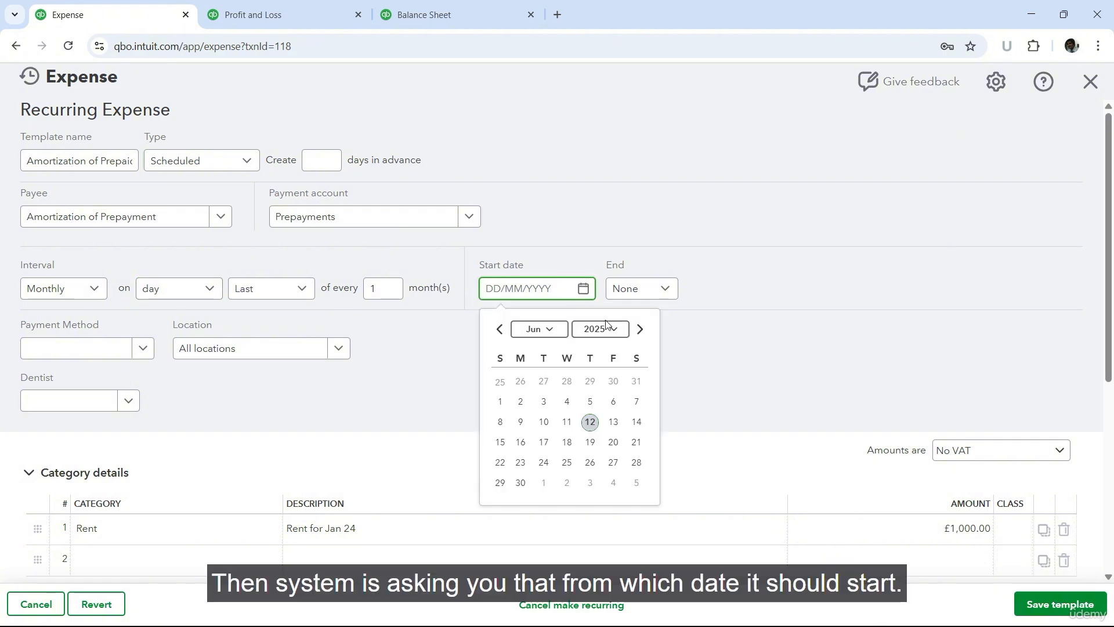
left_click(521, 491)
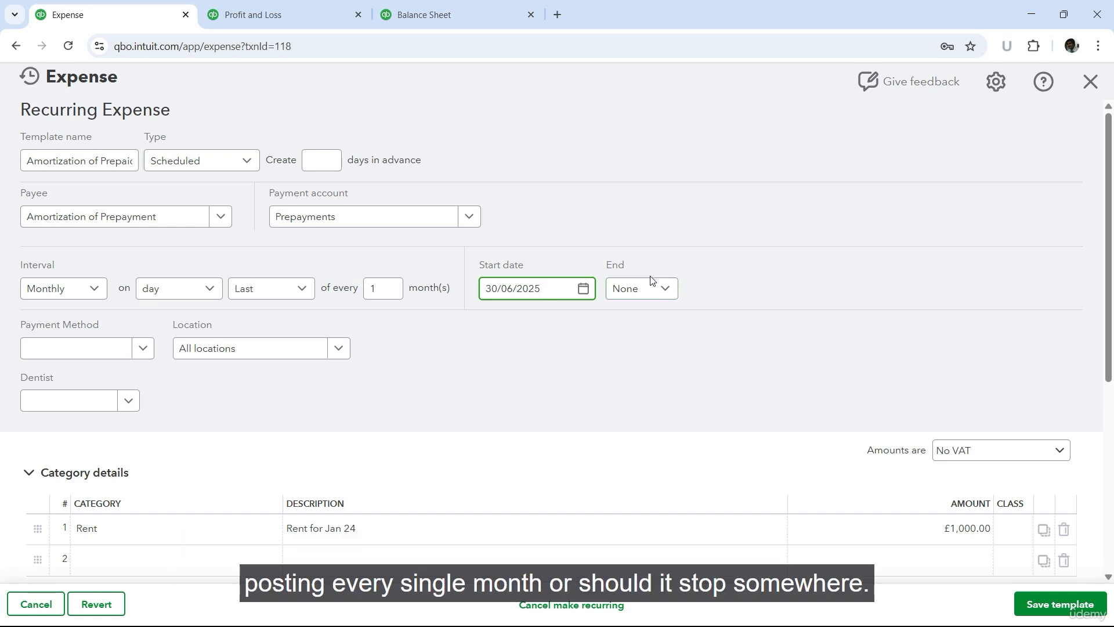
Step: Set the recurring expense to end by 31/12/2026
left_click(664, 291)
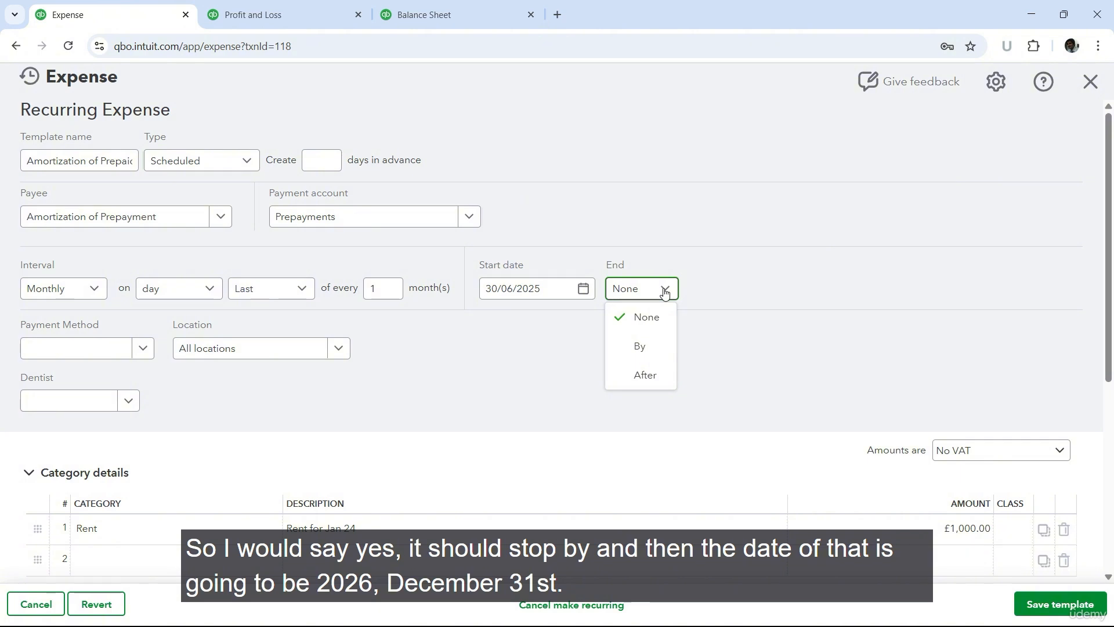
left_click(641, 347)
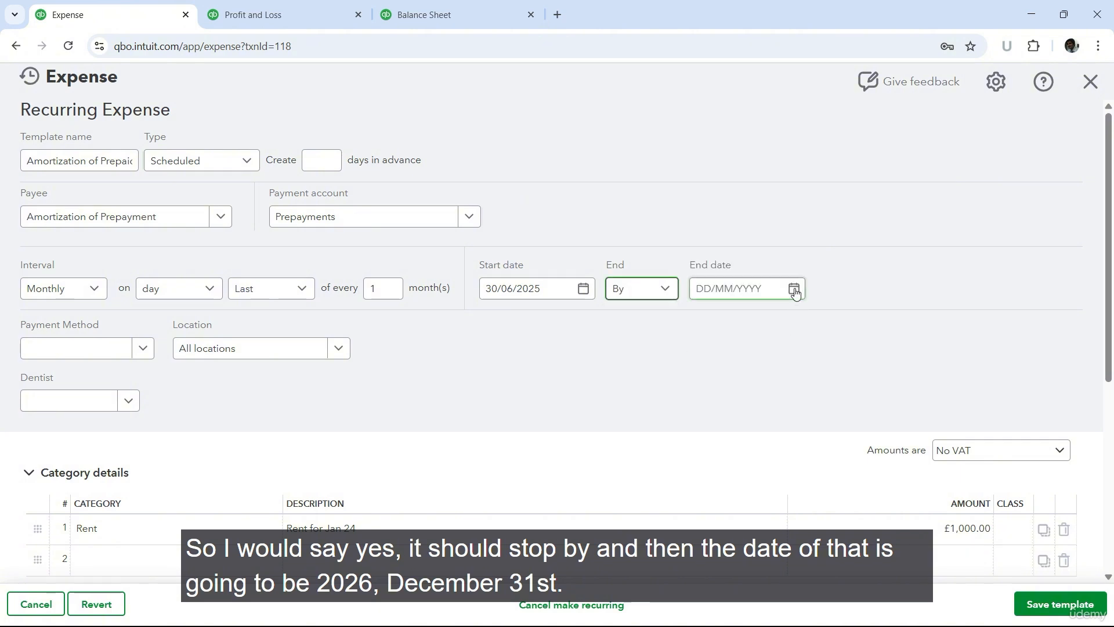
left_click(794, 288)
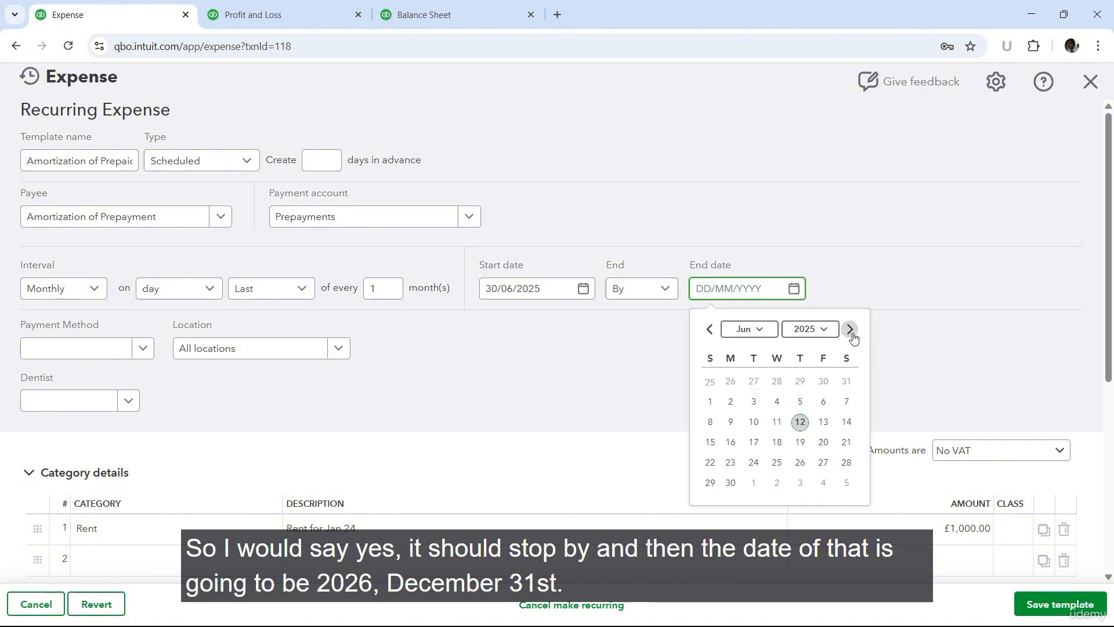
left_click(809, 329)
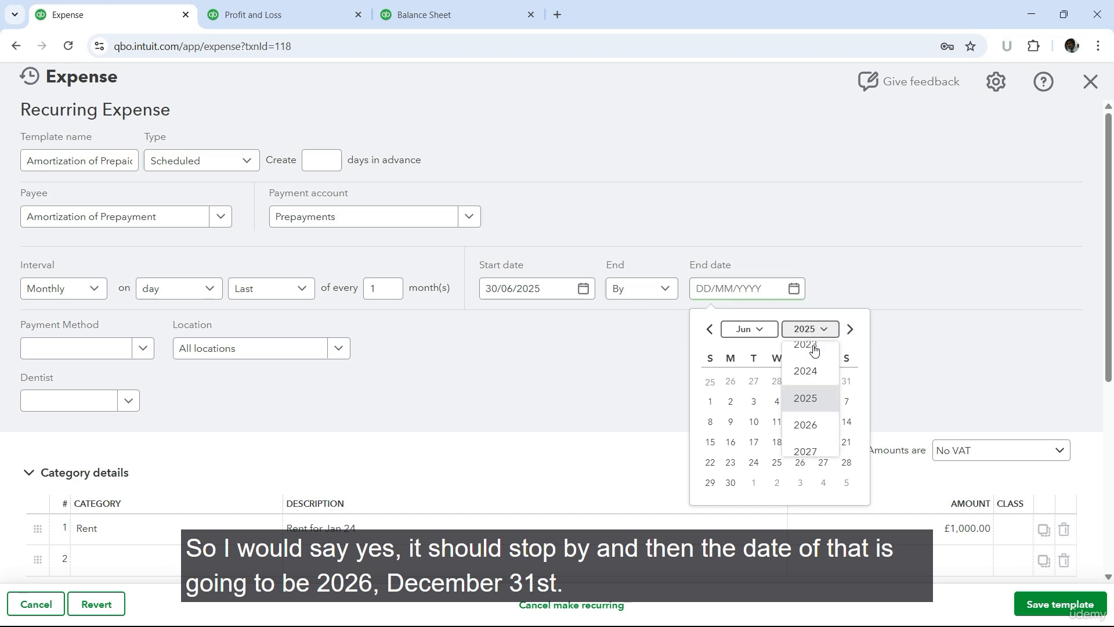
left_click(804, 436)
left_click(751, 331)
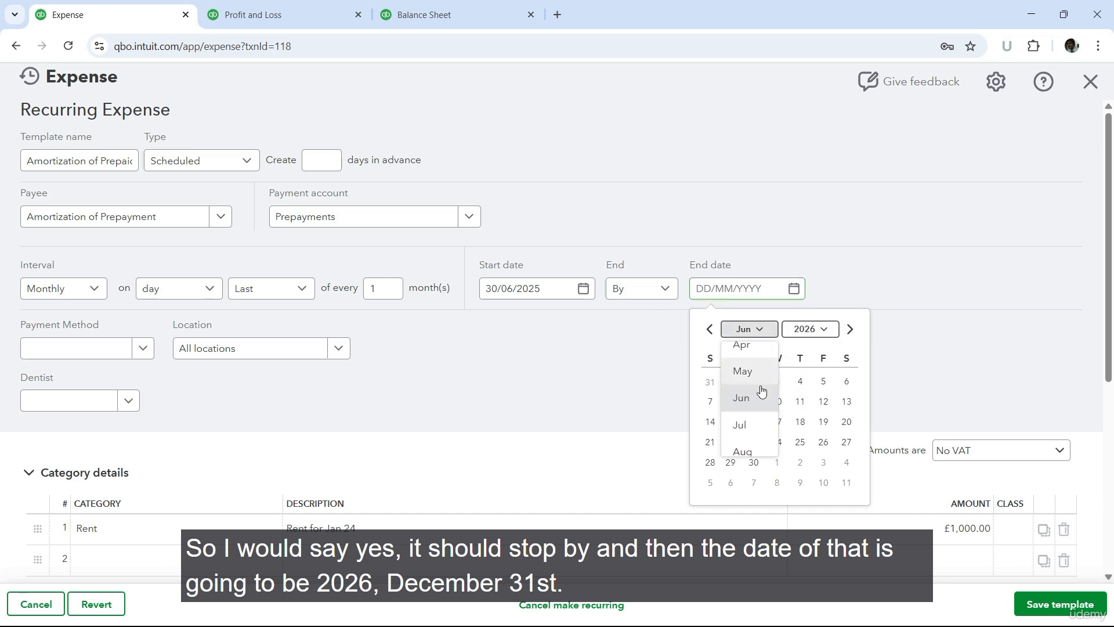
scroll(749, 435, "down", 3)
left_click(743, 444)
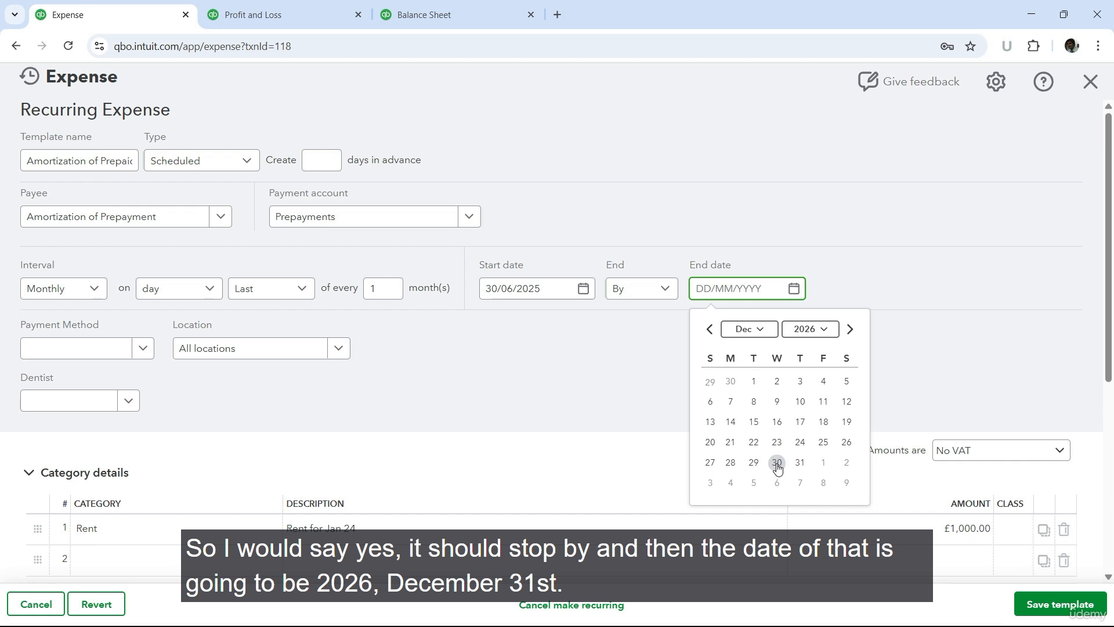
left_click(800, 464)
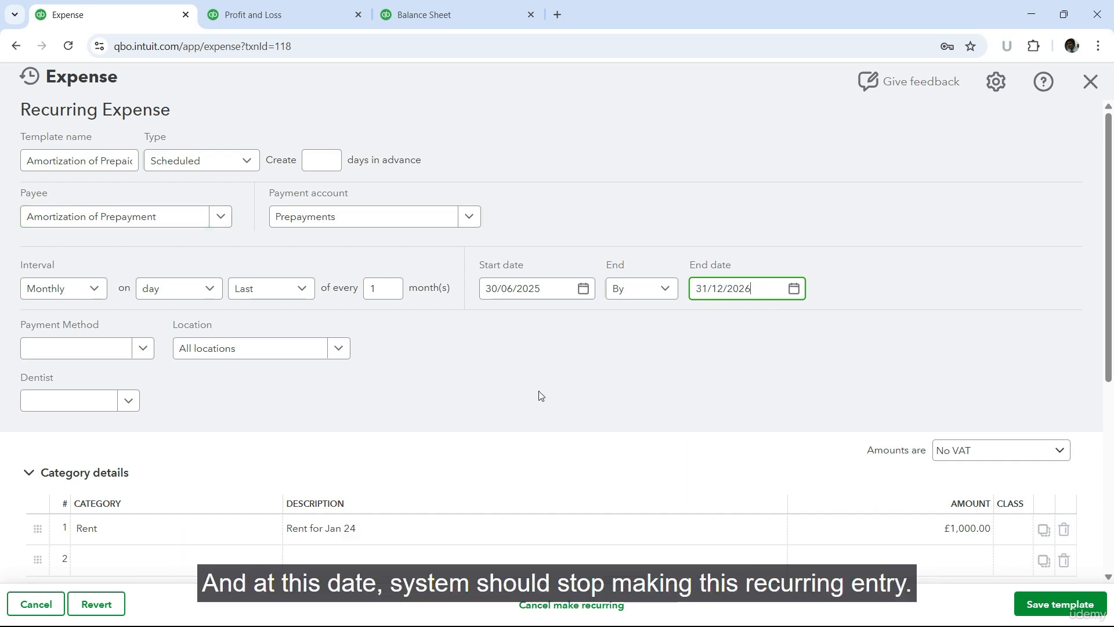
Step: Try ending the recurring expense after a number of occurrences, and return to ending it by a date
left_click(666, 298)
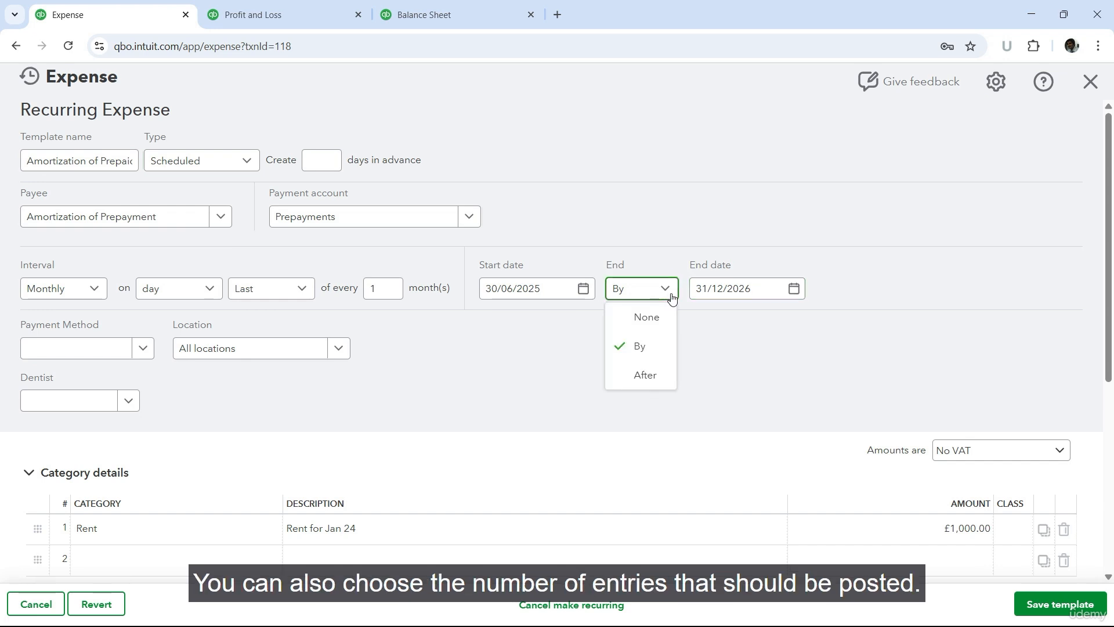
left_click(647, 378)
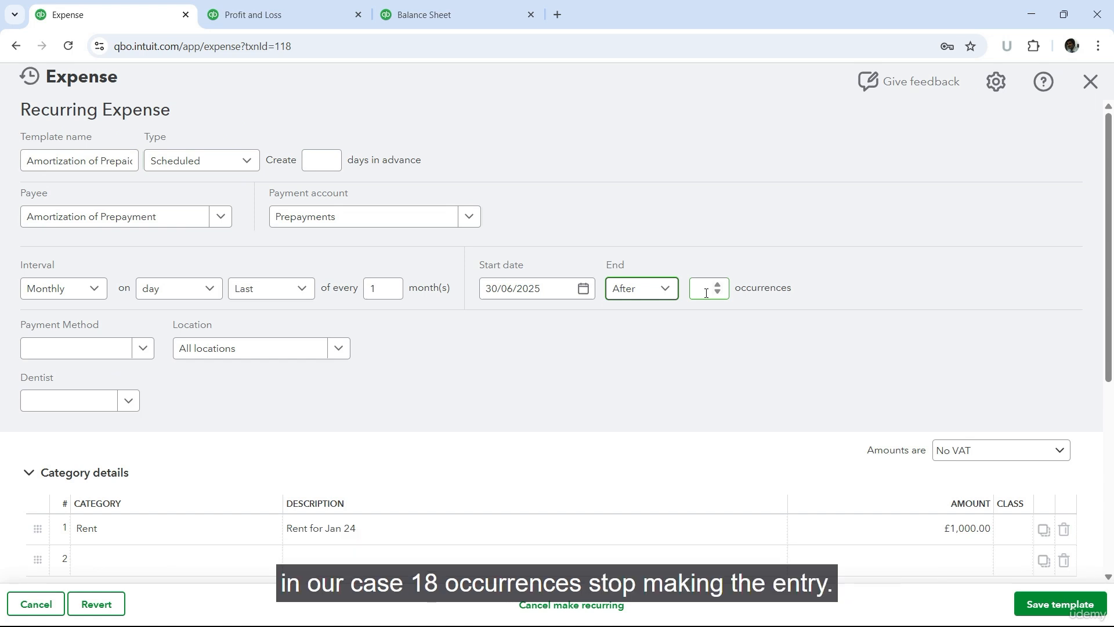
left_click(667, 290)
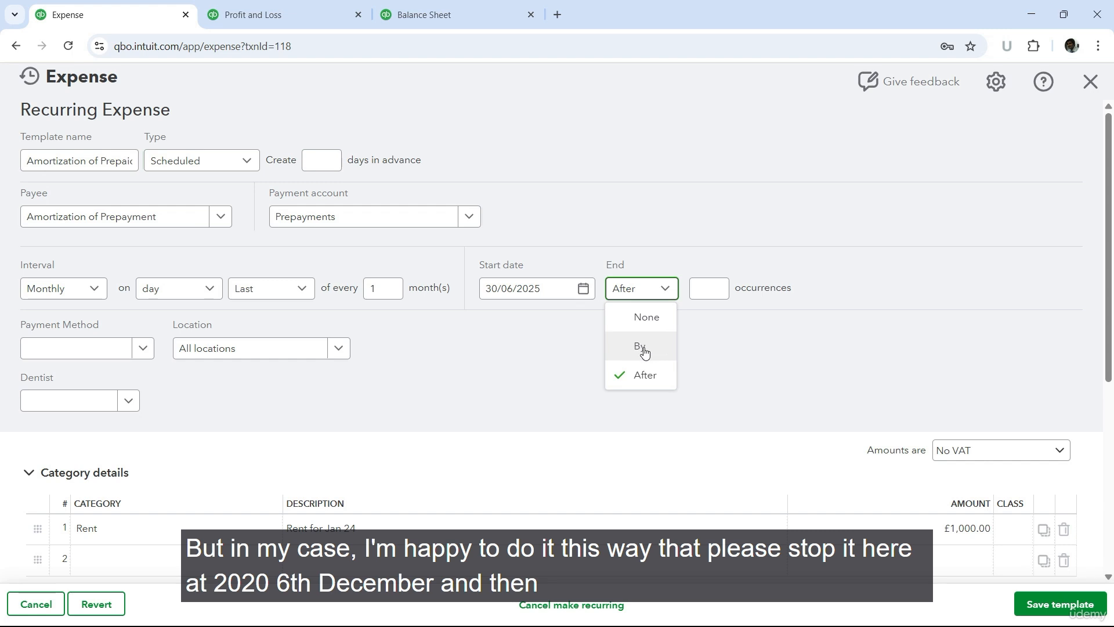
left_click(637, 348)
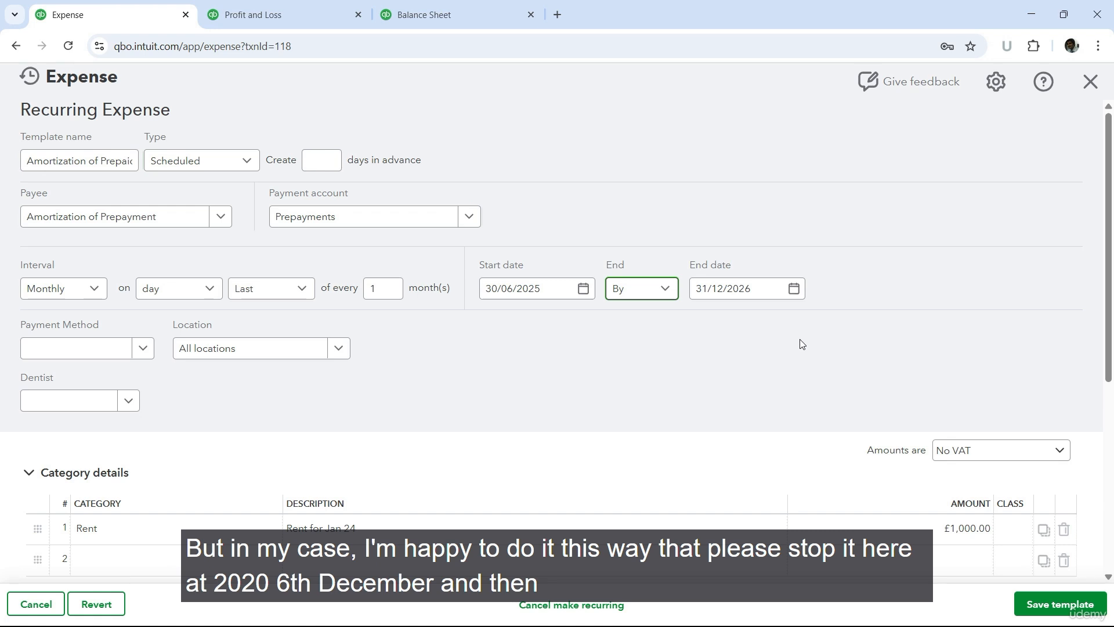
Step: Change the description of the Rent category line to "Rent for the Month"
scroll(522, 340, "down", 1)
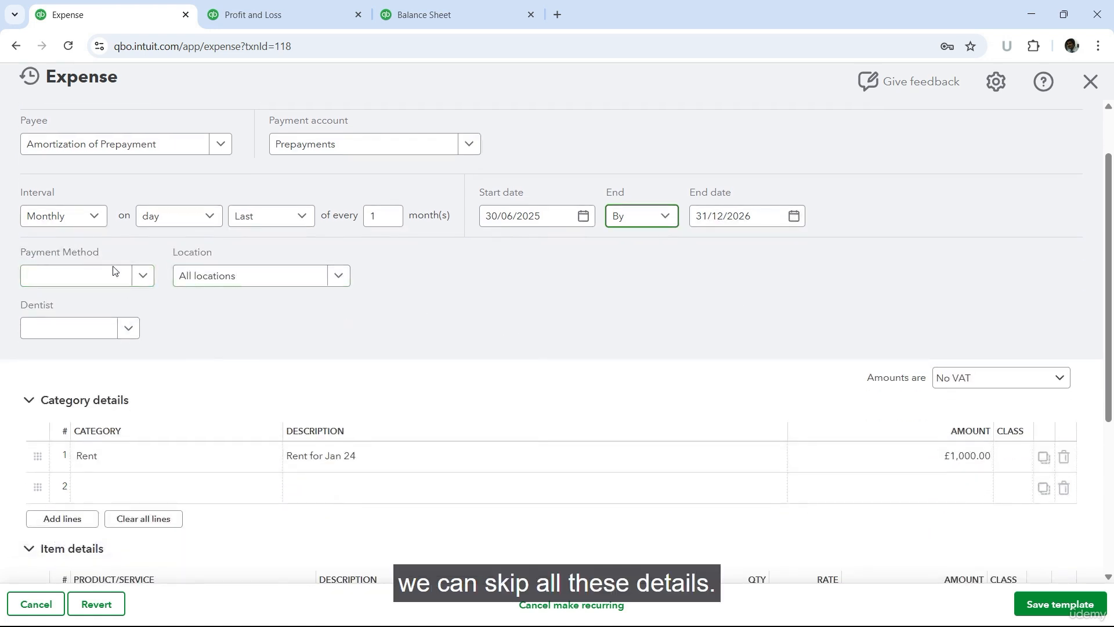
scroll(978, 344, "down", 1)
scroll(973, 344, "down", 2)
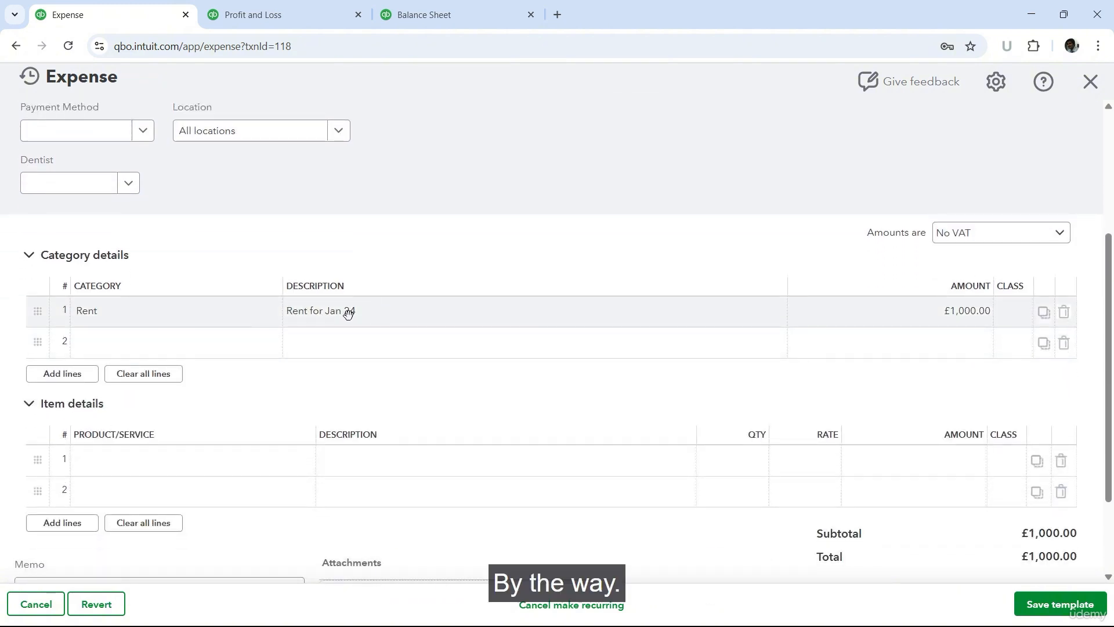
left_click(372, 315)
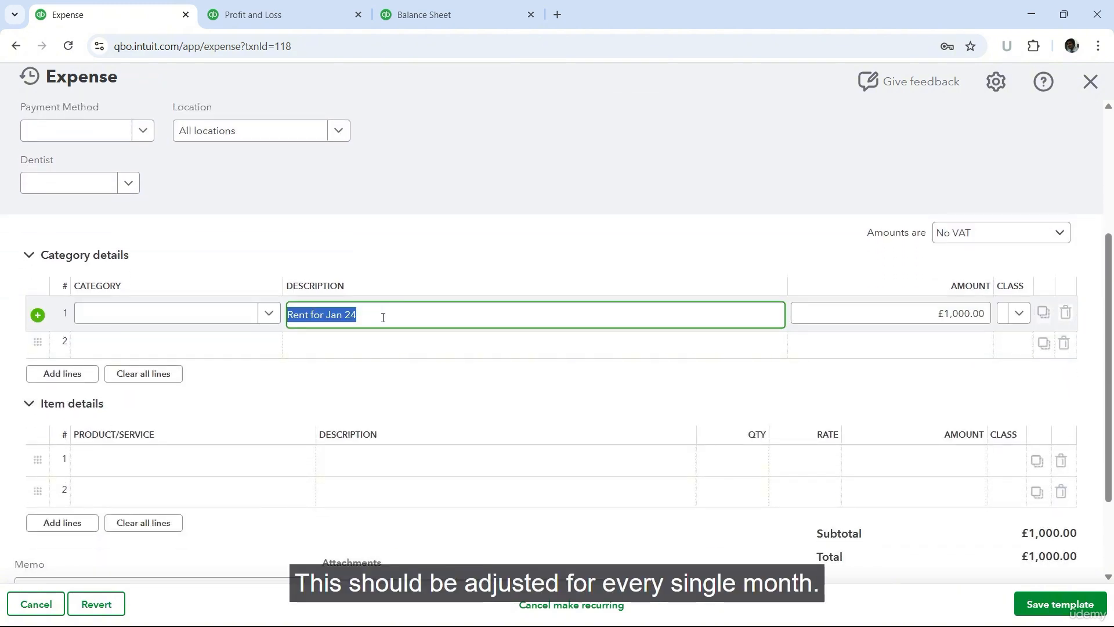
key("End")
key("BackSpace")
key("BackSpace")
key("BackSpace")
key("BackSpace")
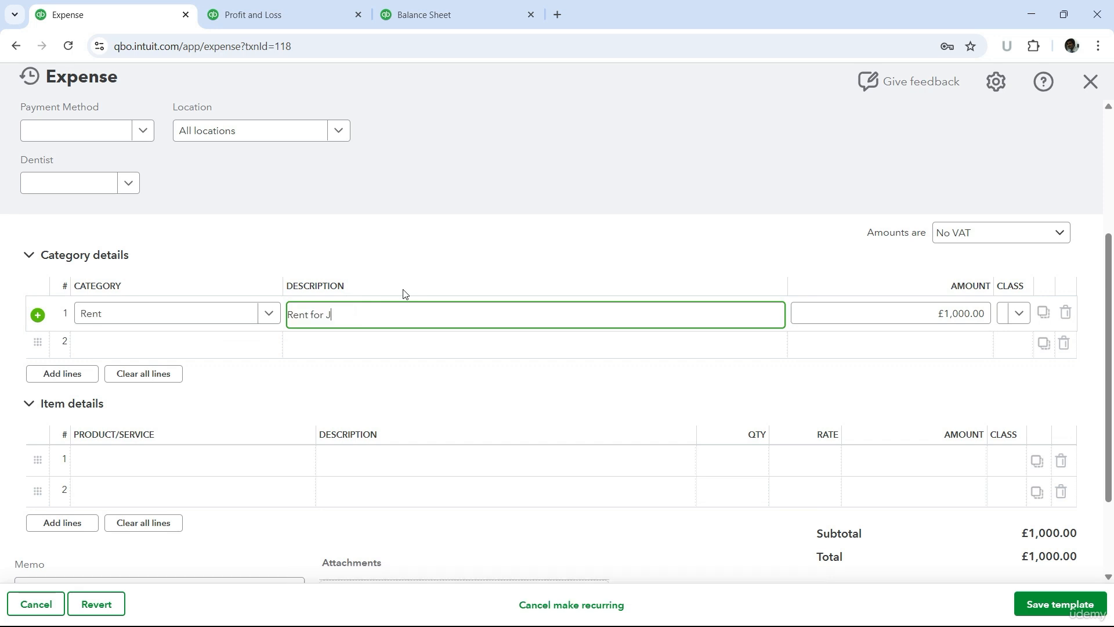
type("the Month")
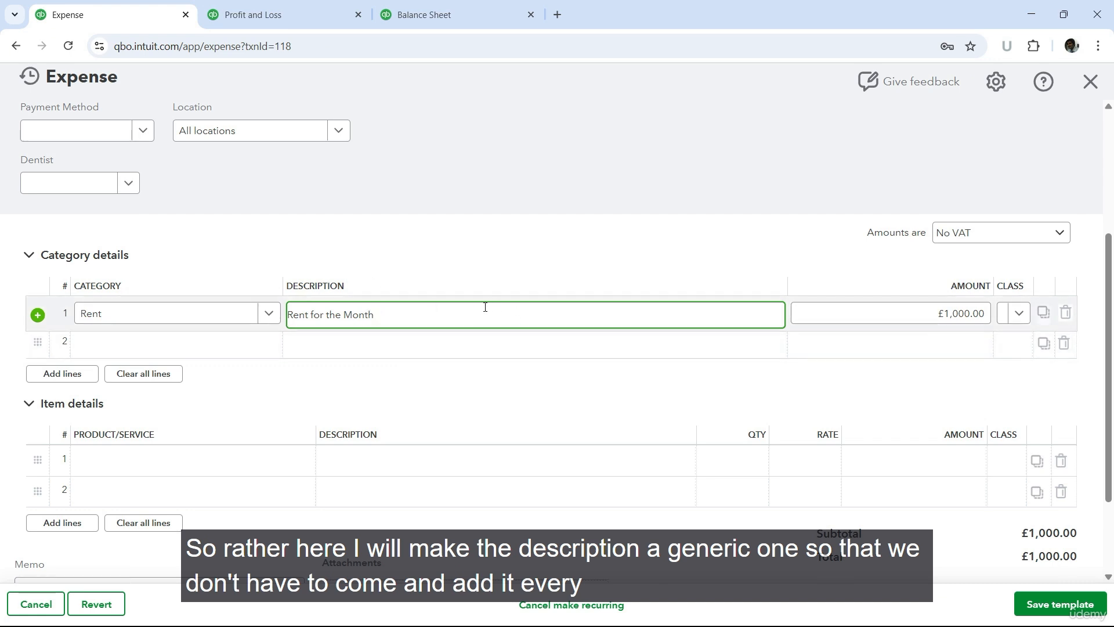
Step: Review the recurring expense's schedule and category details, and save the template
scroll(485, 307, "up", 3)
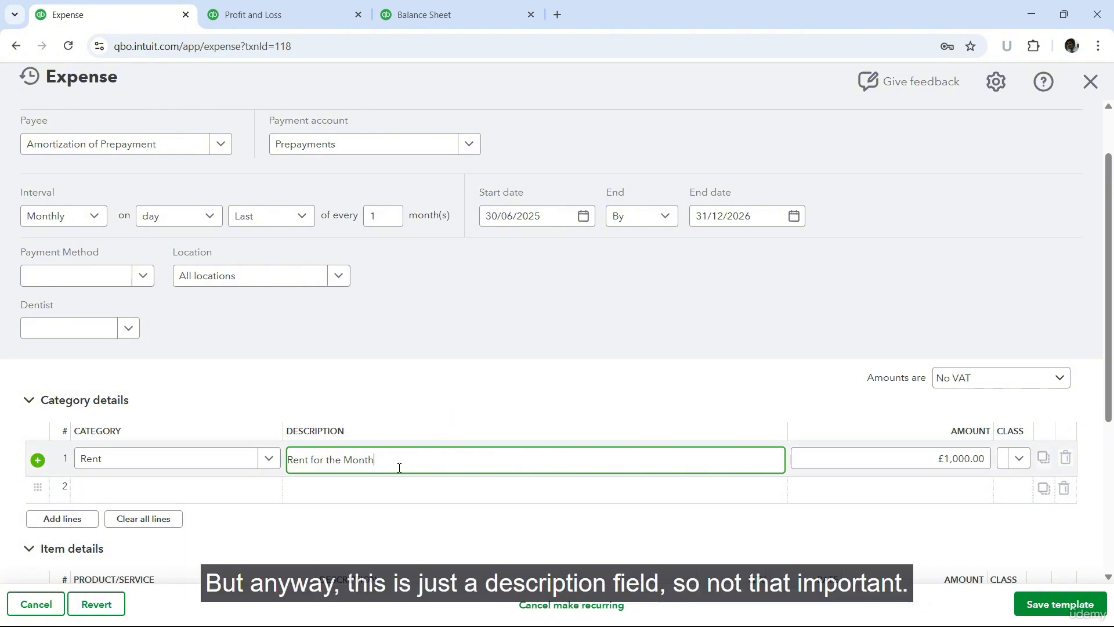
scroll(580, 374, "down", 1)
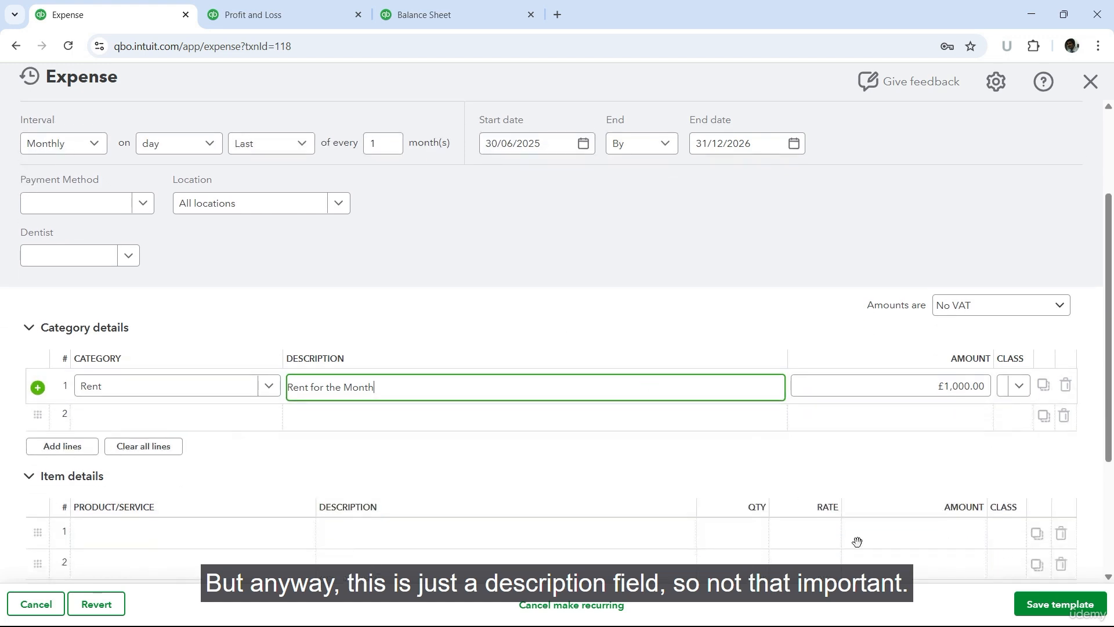
left_click(1038, 607)
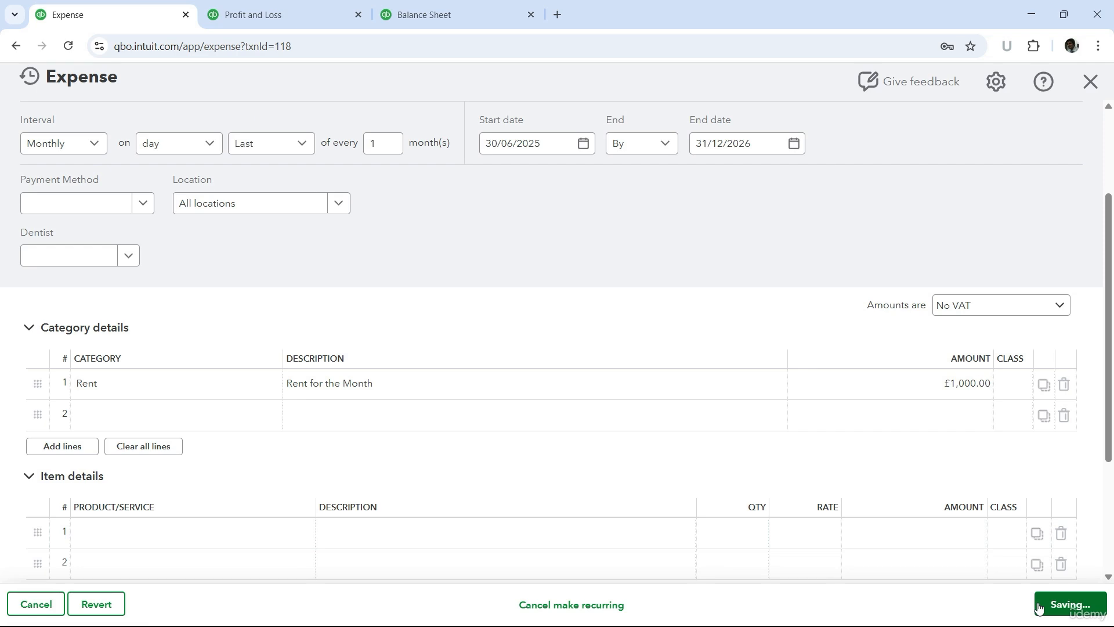